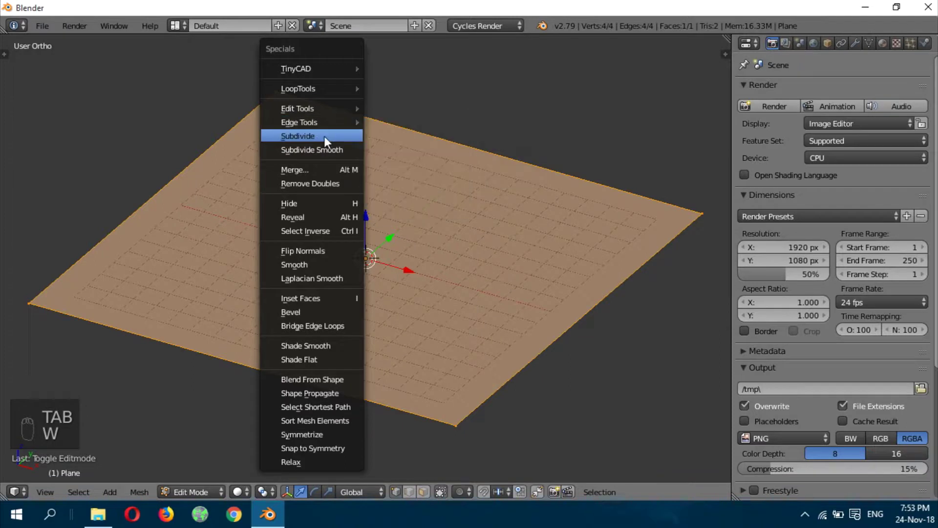
Step: Subdivide the plane with 60 cuts
key(t)
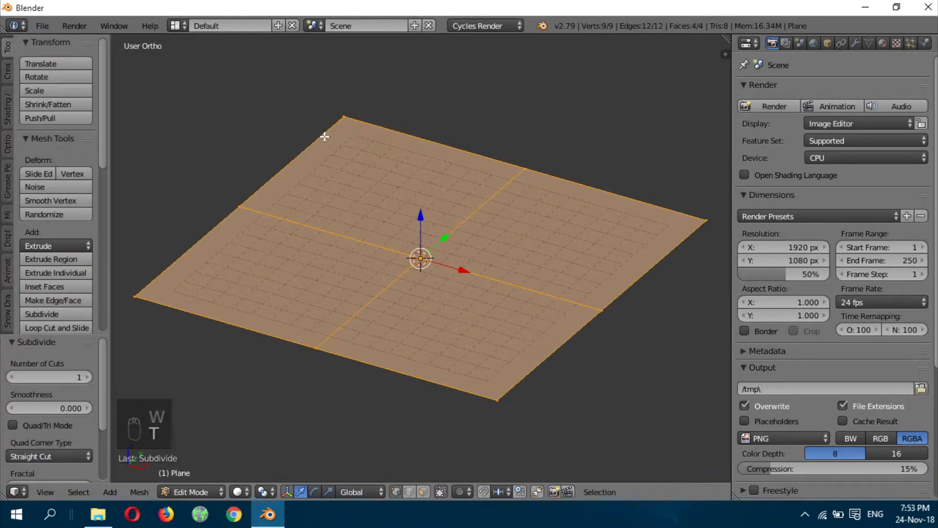
click(61, 375)
text(60)
key(Return)
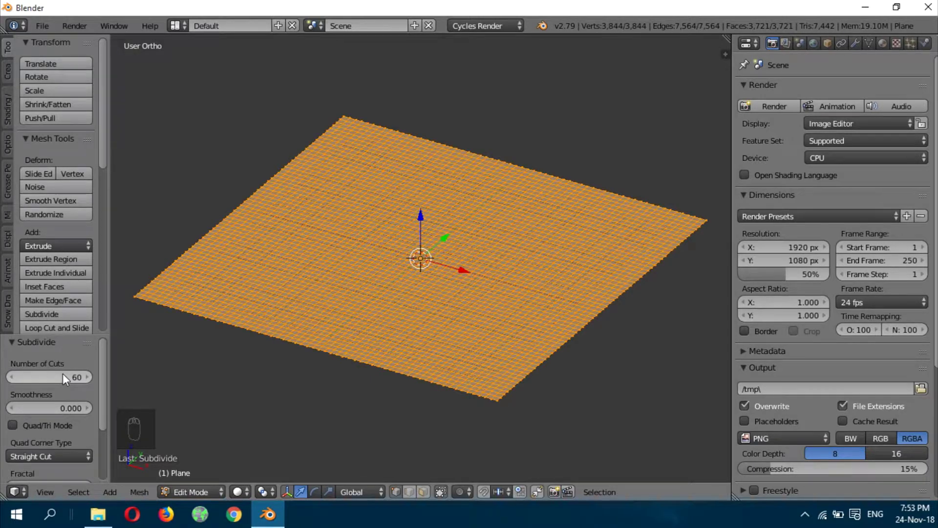
Step: Try 80 cuts for the plane's subdivision
click(59, 373)
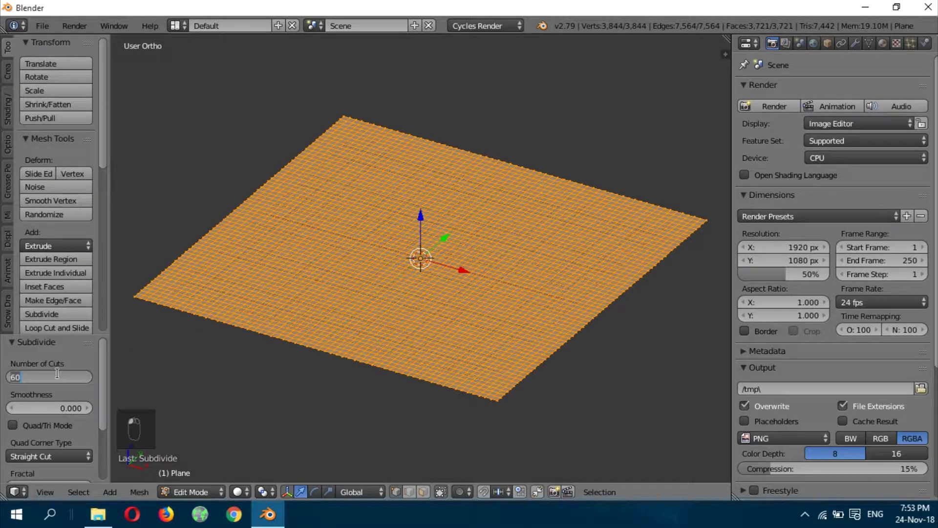
text(80)
key(Return)
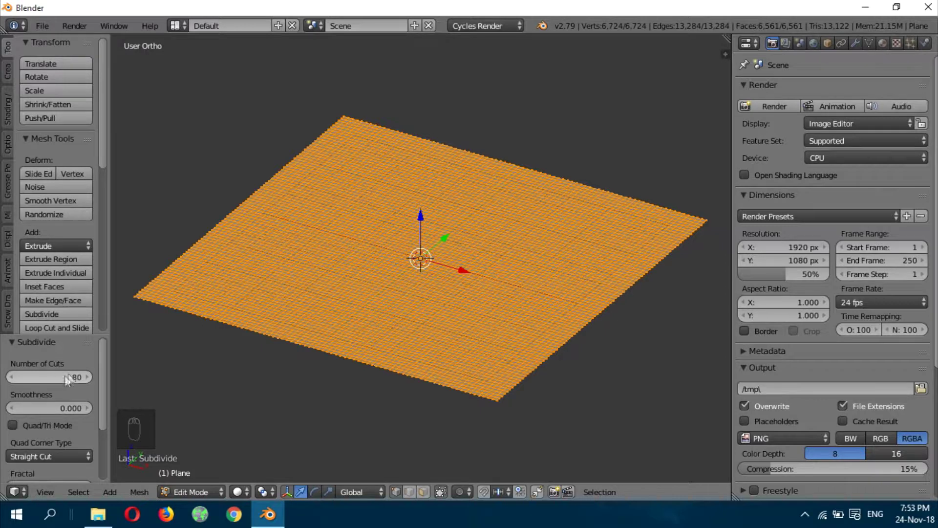
Step: Set the number of subdivision cuts to 70 and return the plane to Object Mode
click(66, 376)
text(70)
key(Return)
key(t)
key(Tab)
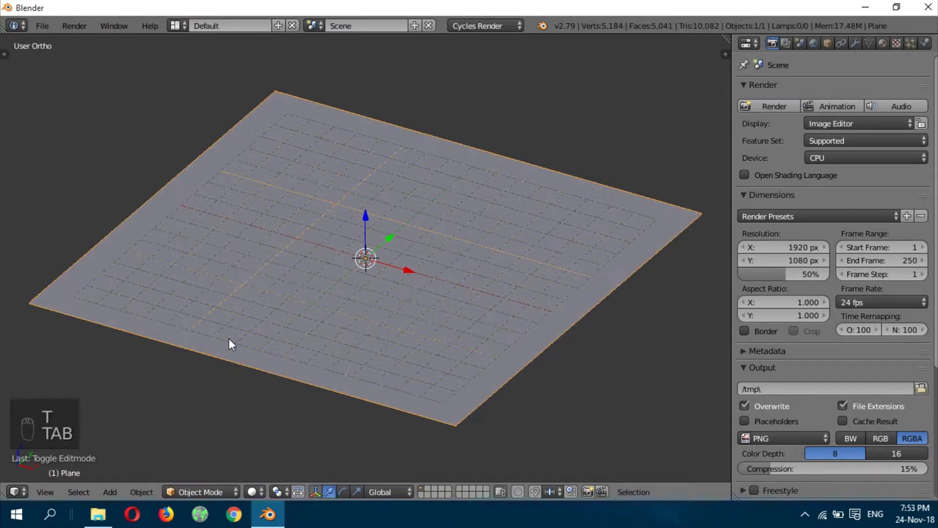
Step: Try a Subdivision Surface modifier on the plane and delete it again
click(855, 43)
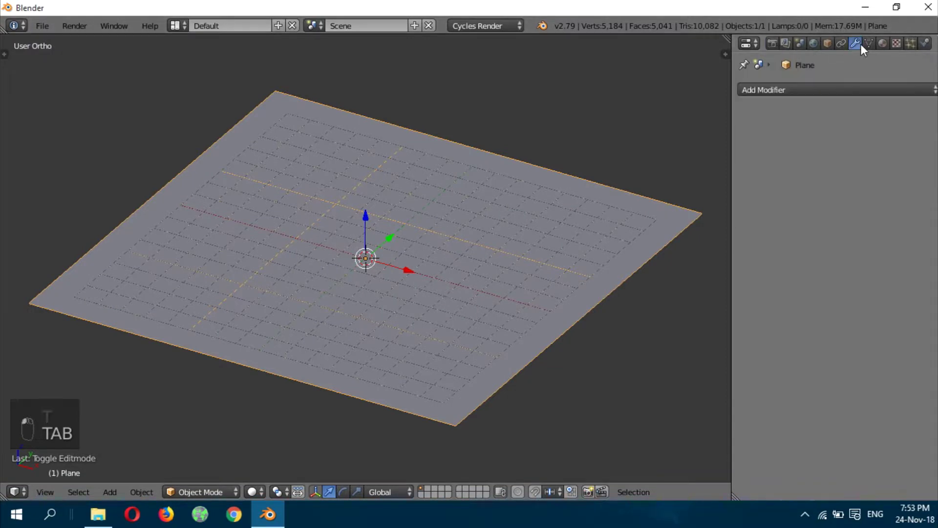
click(796, 89)
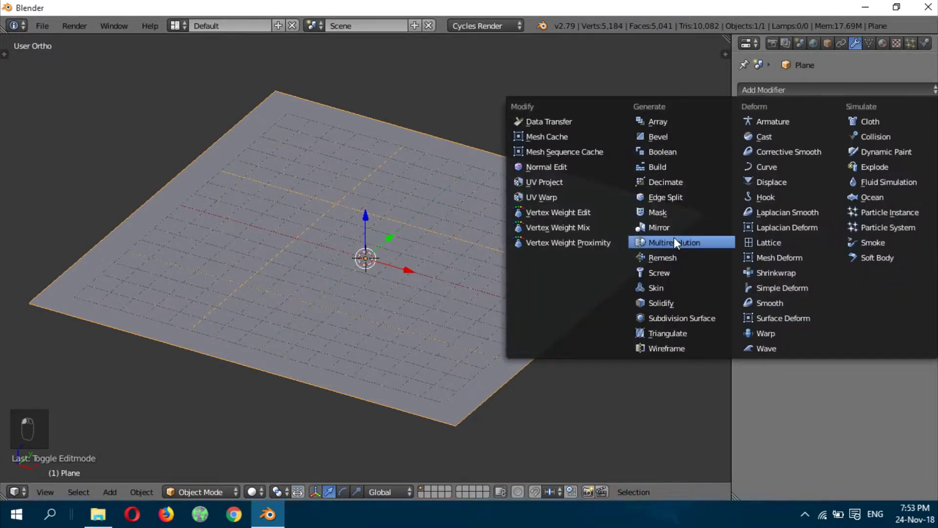
click(666, 317)
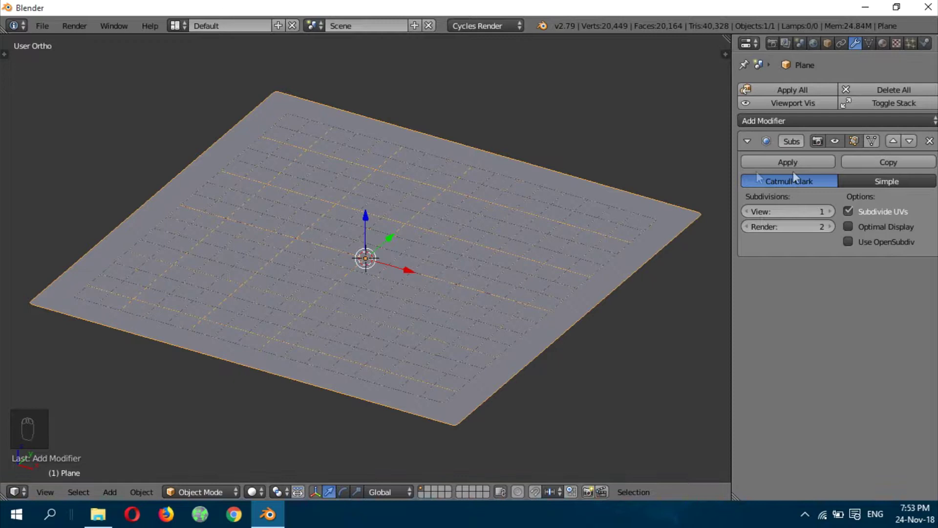
click(929, 141)
Step: Add a Displace modifier to the plane and assign the existing texture Tex to it
click(826, 89)
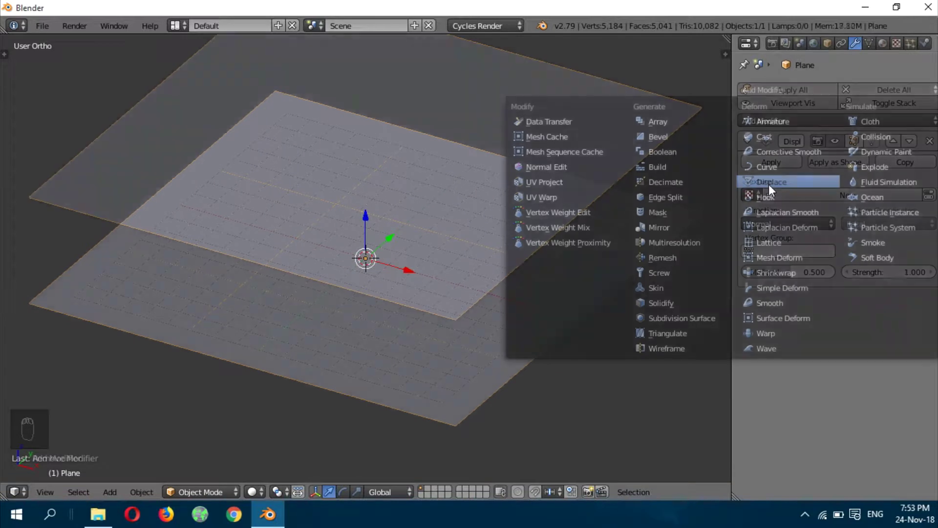
click(769, 184)
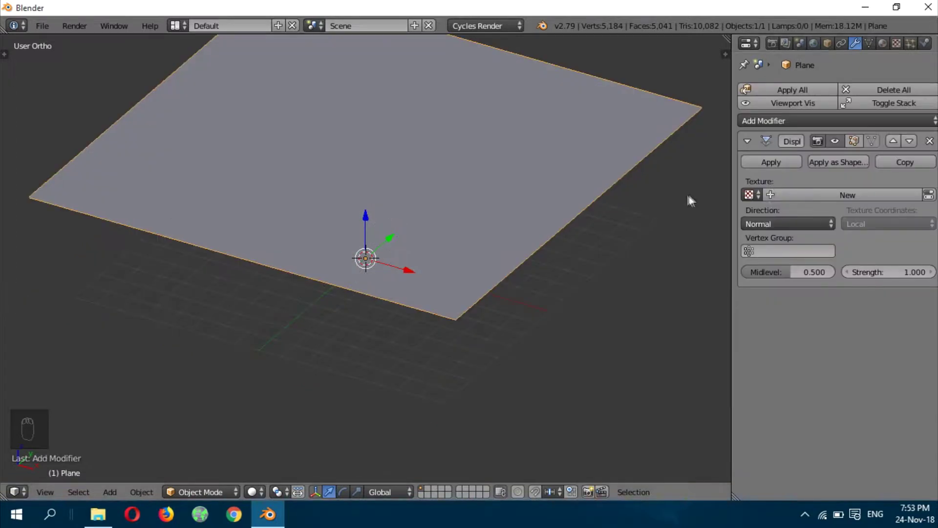
click(749, 194)
click(761, 216)
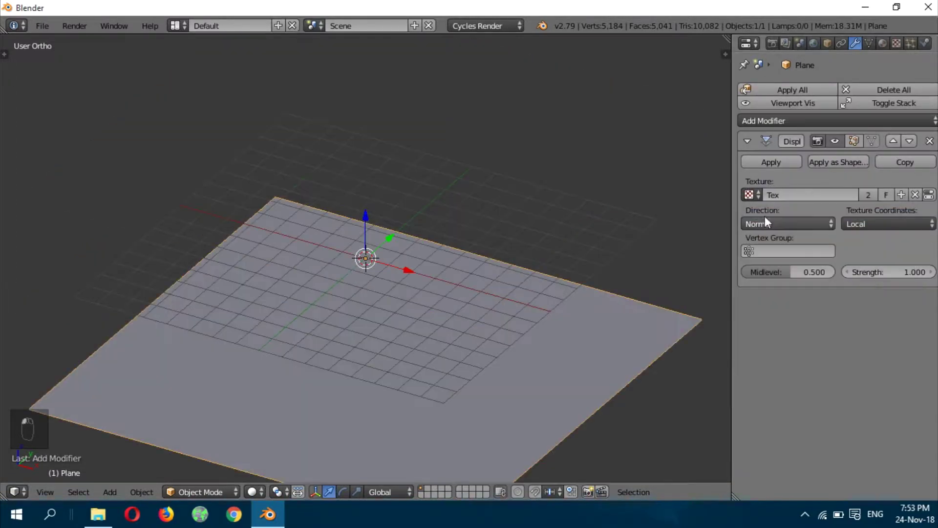
Step: Change the displacement texture's type to Clouds, with size 0.75 and depth 11
click(896, 43)
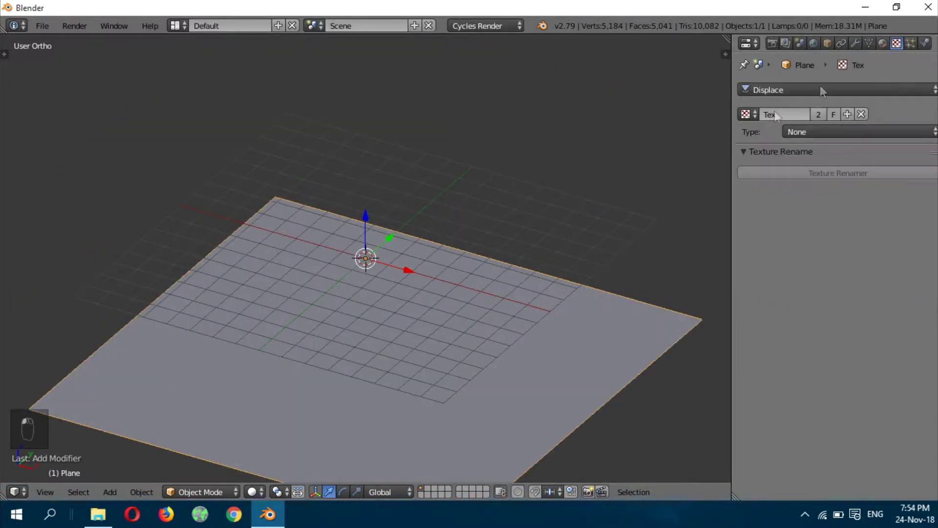
click(797, 131)
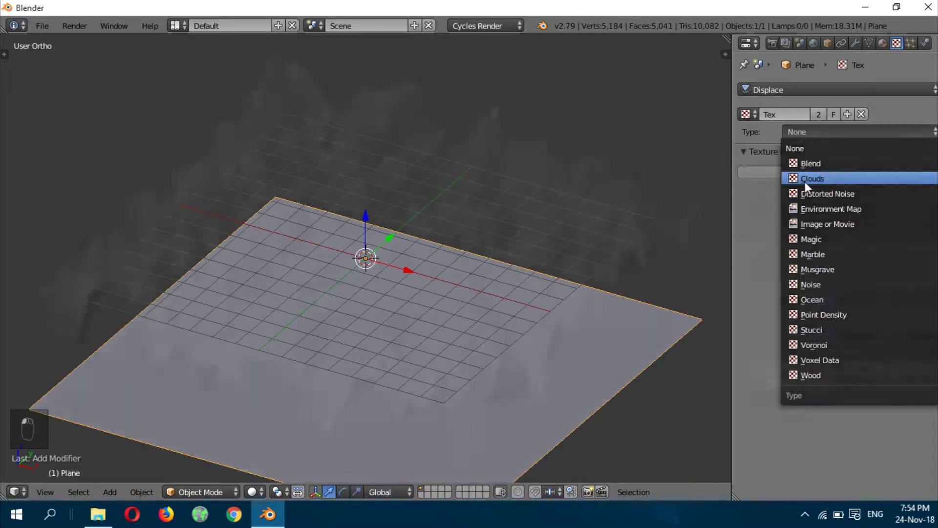
click(805, 180)
mouse_move(801, 372)
mouse_down()
mouse_move(838, 371)
mouse_move(818, 368)
mouse_move(832, 383)
mouse_move(806, 385)
mouse_up()
Step: Add a camera at the centre of the displaced terrain
key(KP_8)
key(KP_6)
key(KP_6)
key(KP_6)
key(KP_6)
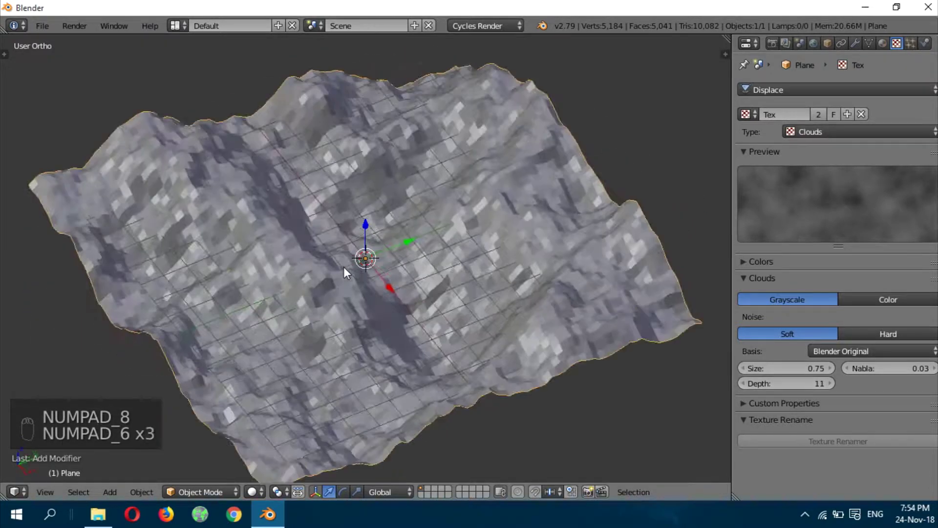
key(KP_2)
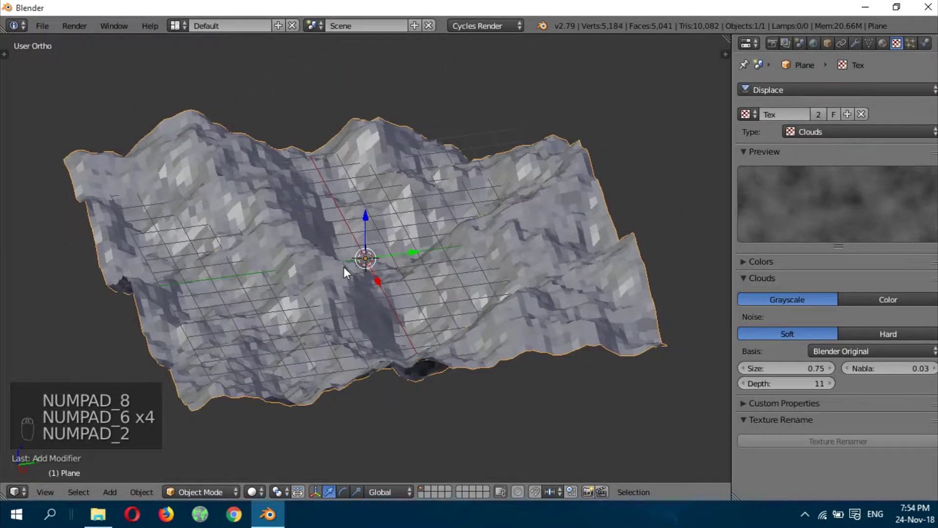
key(shift+a)
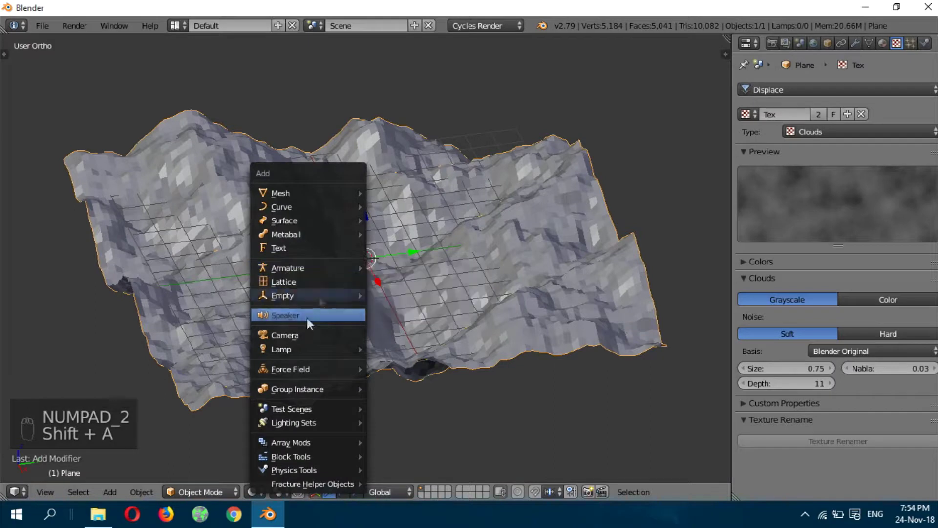
click(304, 336)
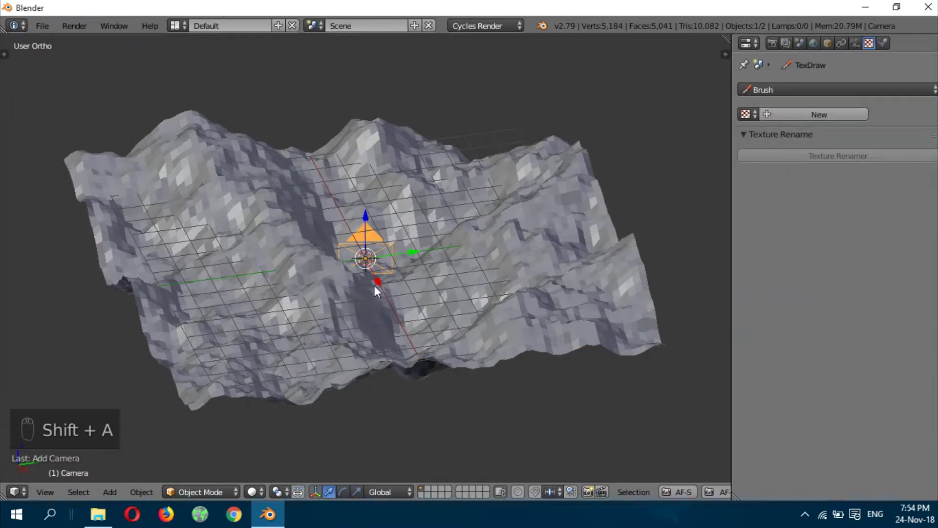
Step: Move the camera along the X axis toward the terrain's edge and rotate it about 17° around global Y
key(KP_7)
drag(417, 253, 611, 218)
key(KP_0)
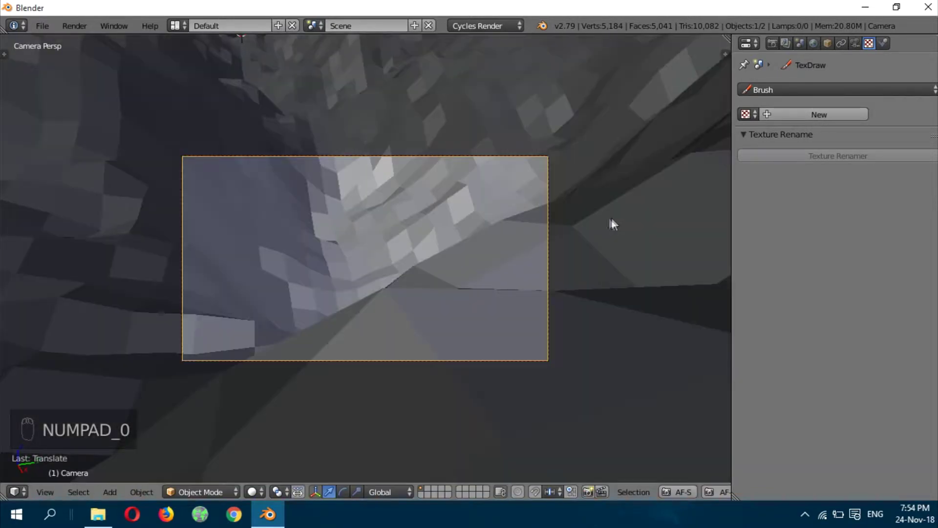
key(r)
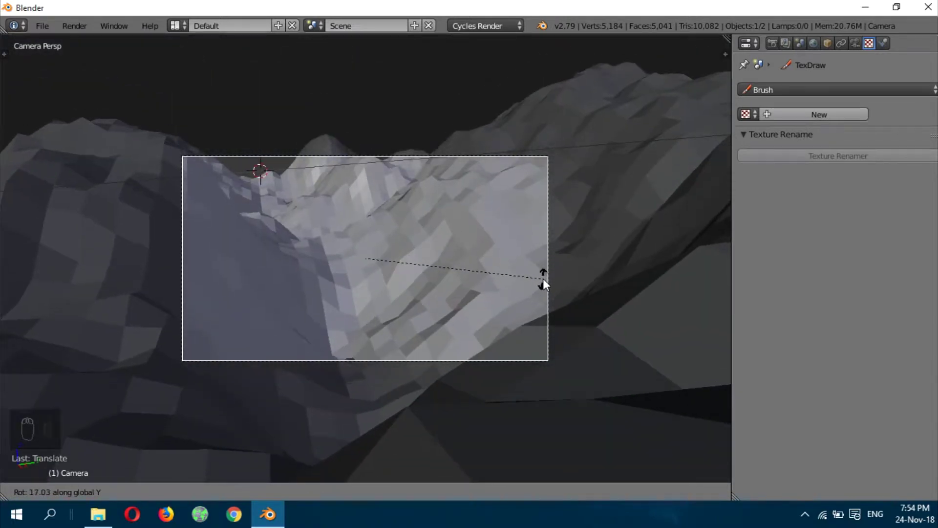
click(542, 279)
Step: Select the terrain plane and set its Clouds texture size to 1.05
key(KP_1)
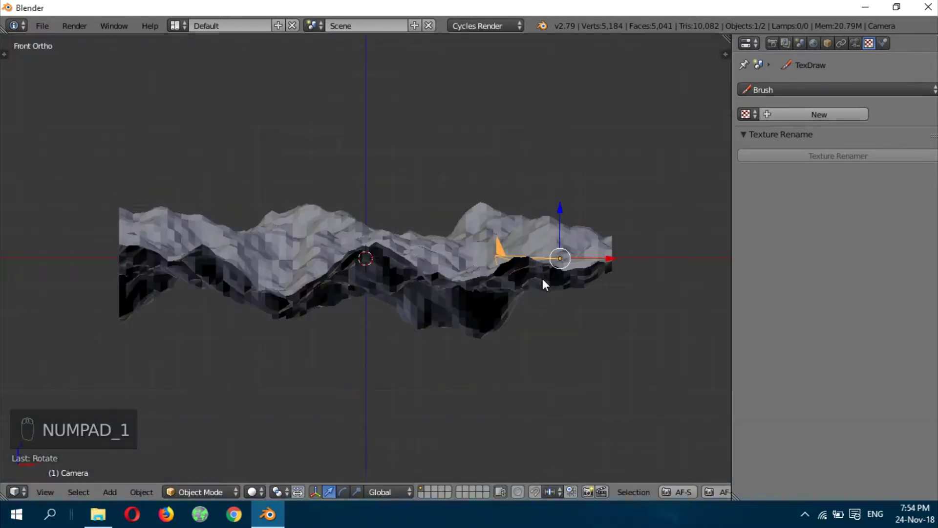
key(KP_8)
key(KP_8)
key(KP_8)
key(KP_6)
key(KP_6)
key(KP_6)
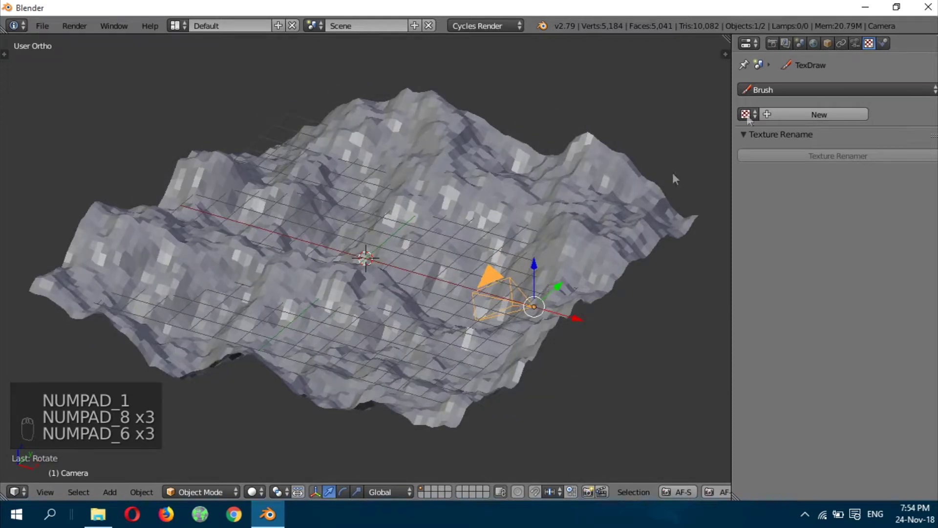
right_click(570, 172)
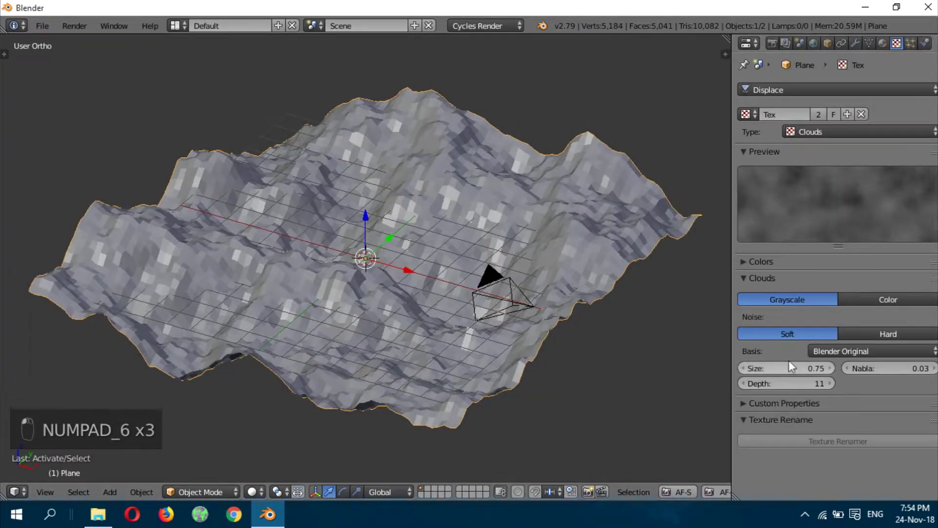
drag(789, 367, 760, 371)
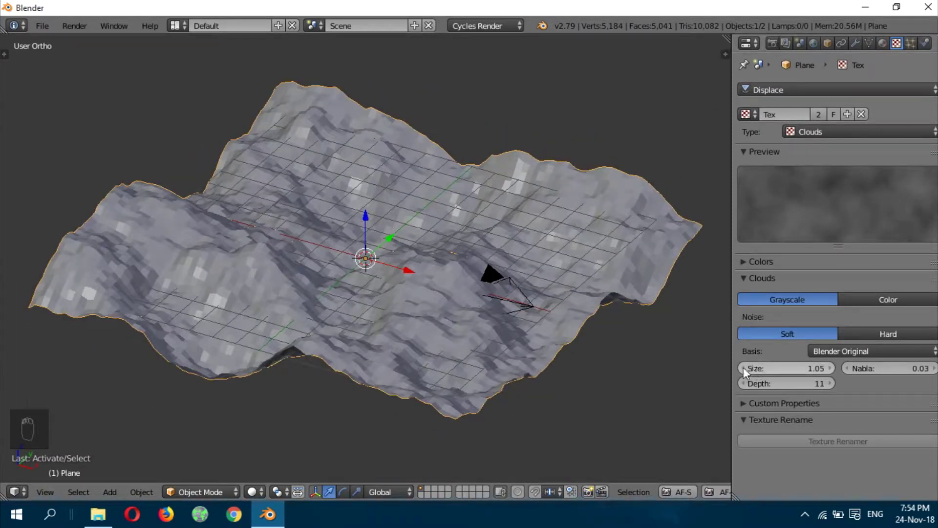
Step: Try Clouds texture sizes of 0.85 and 0.95 on the terrain
key(KP_8)
key(KP_6)
key(KP_6)
key(KP_6)
key(KP_6)
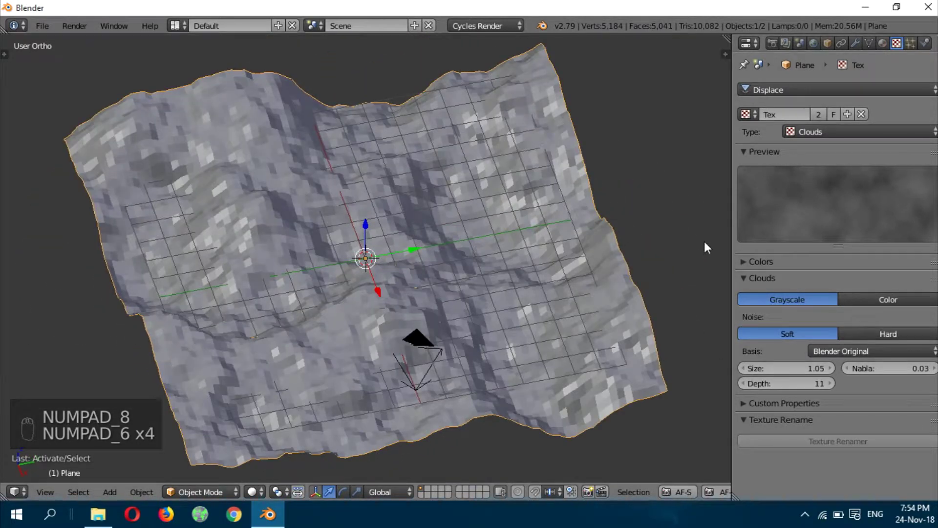
click(750, 368)
click(749, 368)
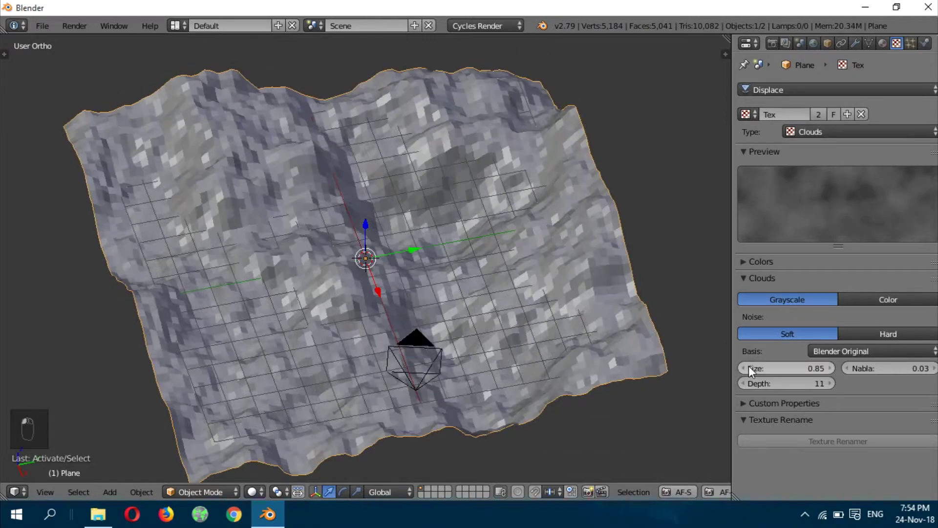
click(830, 367)
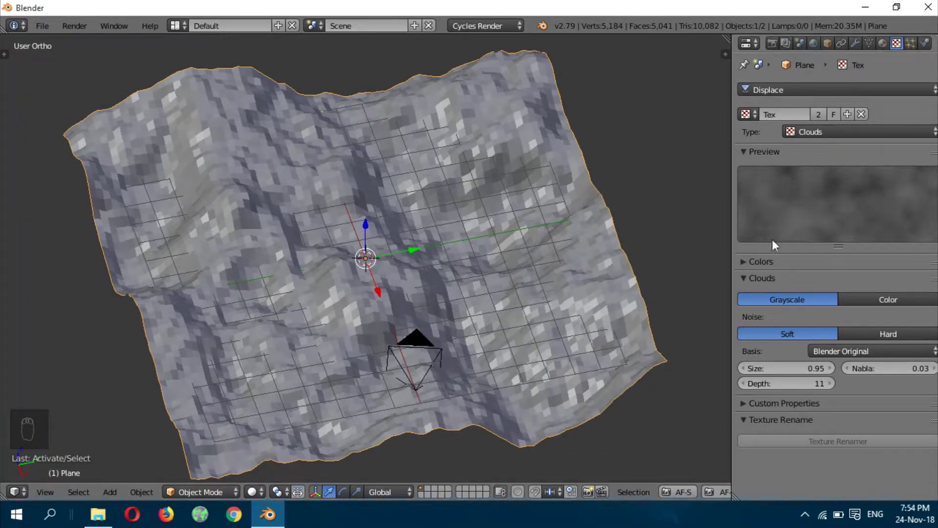
Step: Set the Clouds texture's depth to 9 and its size to 1.30, comparing against a size of 1.20
click(829, 383)
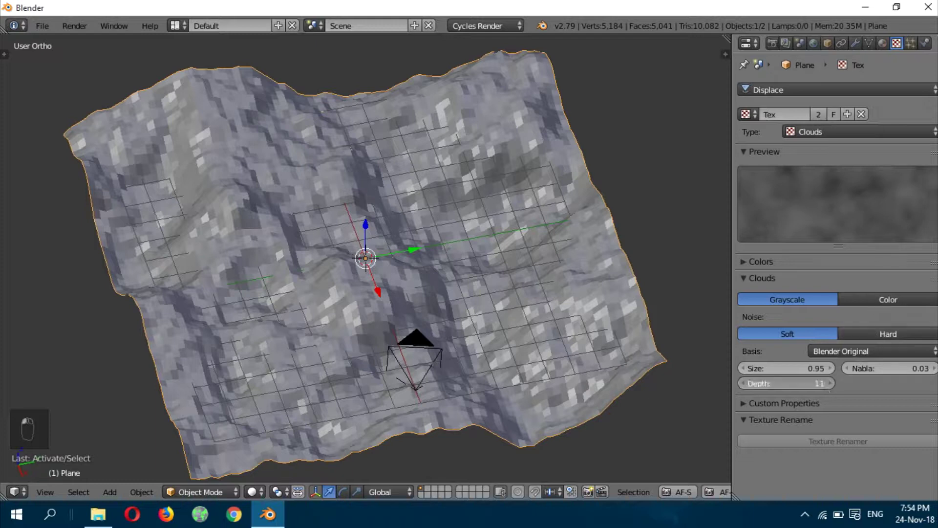
click(743, 383)
click(743, 383)
click(742, 383)
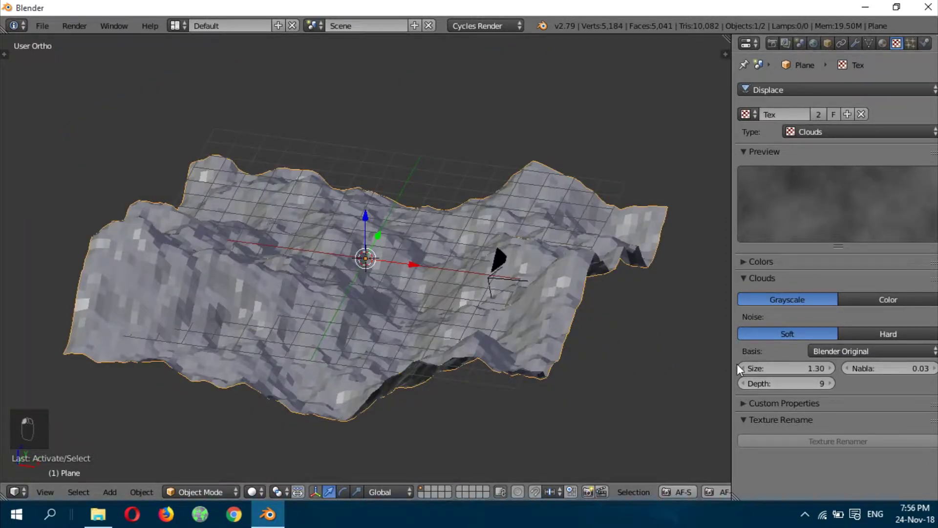
click(742, 368)
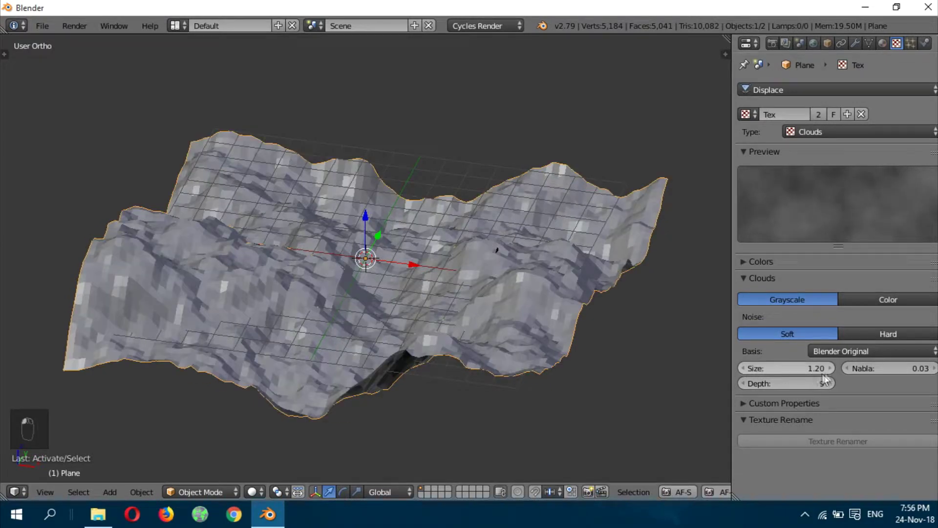
click(827, 370)
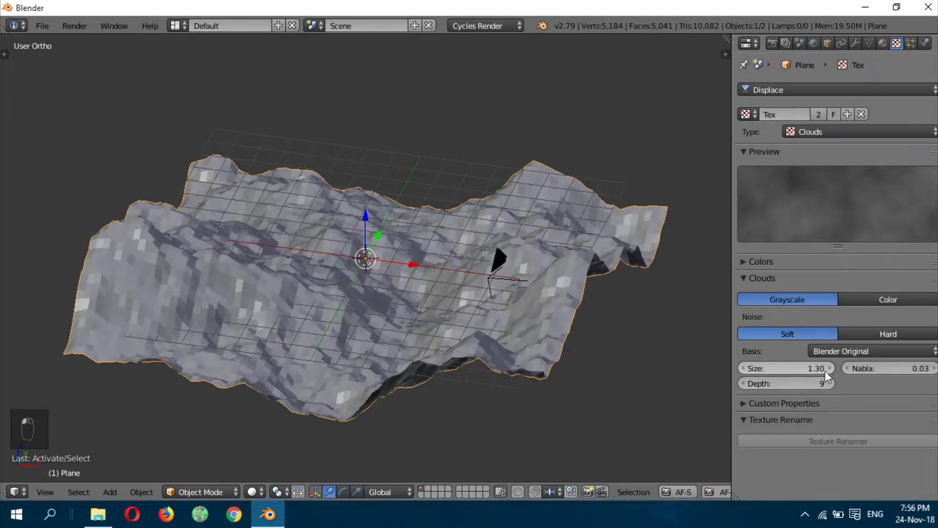
Step: Add a new plane mesh at the centre of the terrain
key(KP_8)
key(KP_4)
key(KP_2)
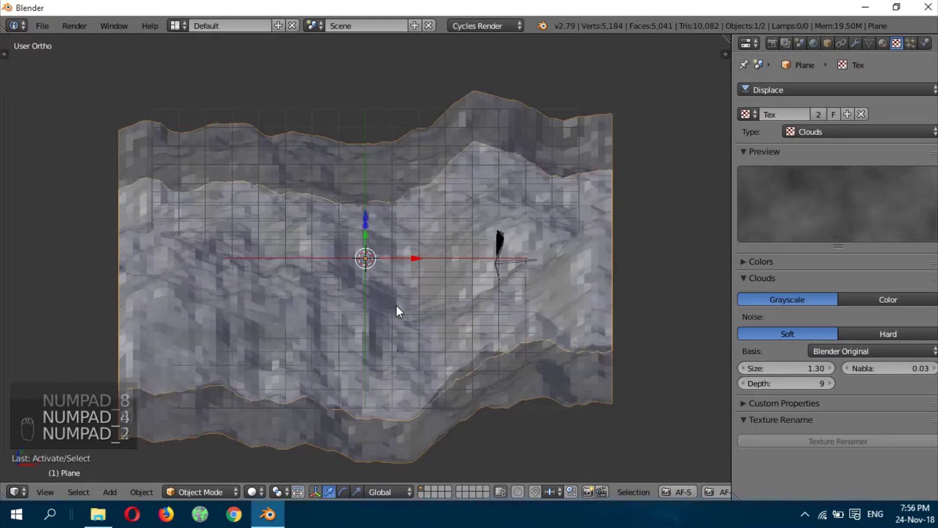
key(KP_Add)
key(KP_Add)
key(KP_Add)
key(KP_2)
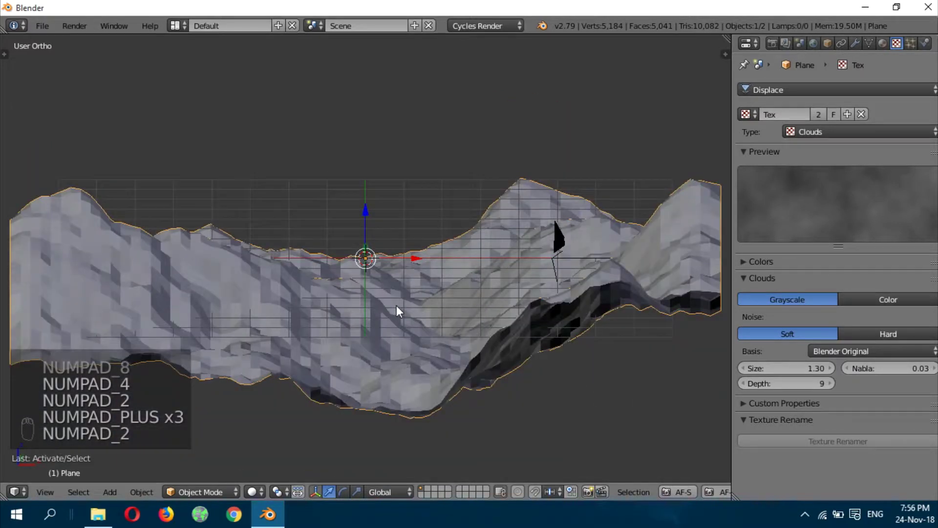
key(KP_8)
key(KP_Add)
key(shift+a)
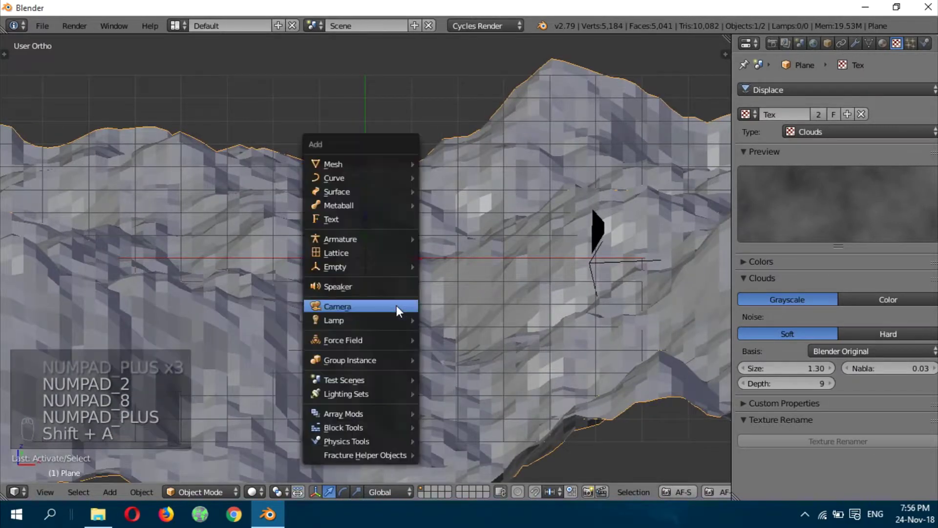
mouse_move(360, 161)
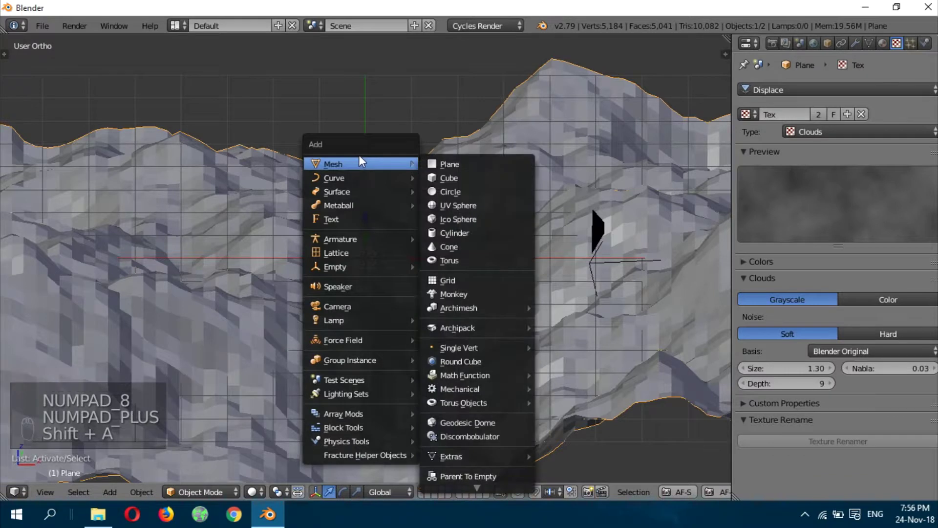
click(463, 166)
Step: Lower the new flat plane along Z, scale it up to span the terrain, and fine-tune its height
key(g)
key(z)
click(366, 280)
key(s)
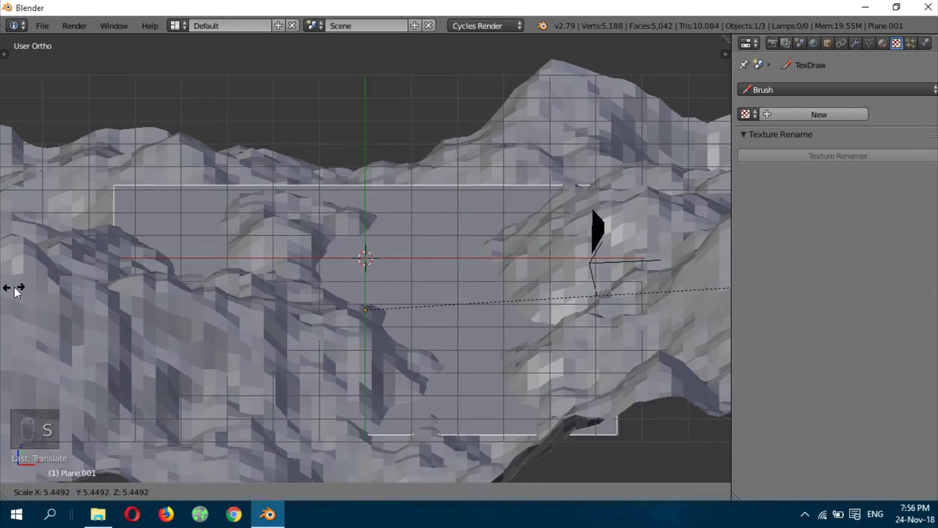
click(260, 238)
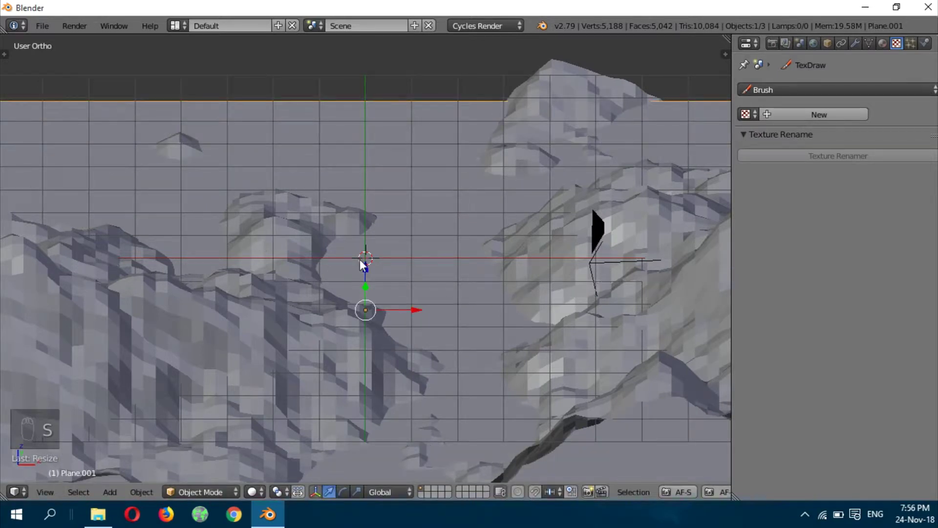
key(g)
key(z)
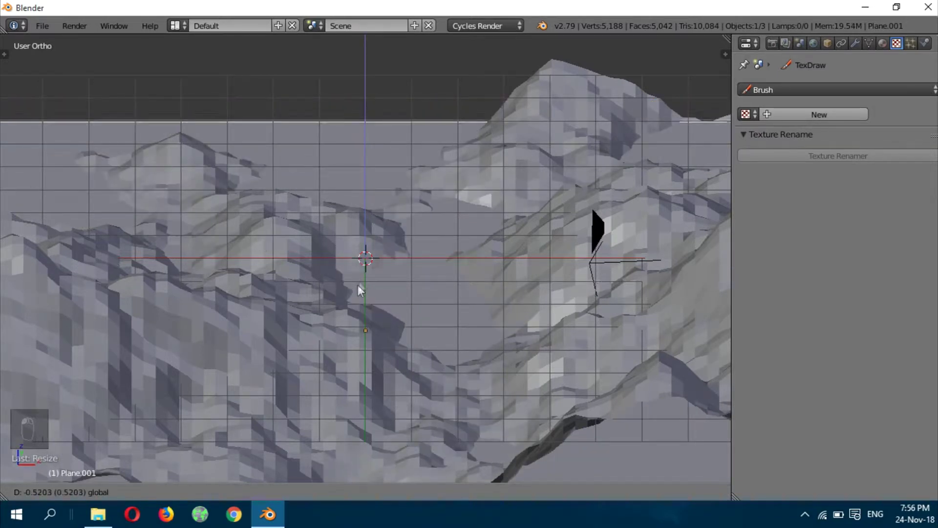
click(369, 269)
Step: Frame the terrain and flat plane from a lower angle and align the camera to this view
key(KP_Subtract)
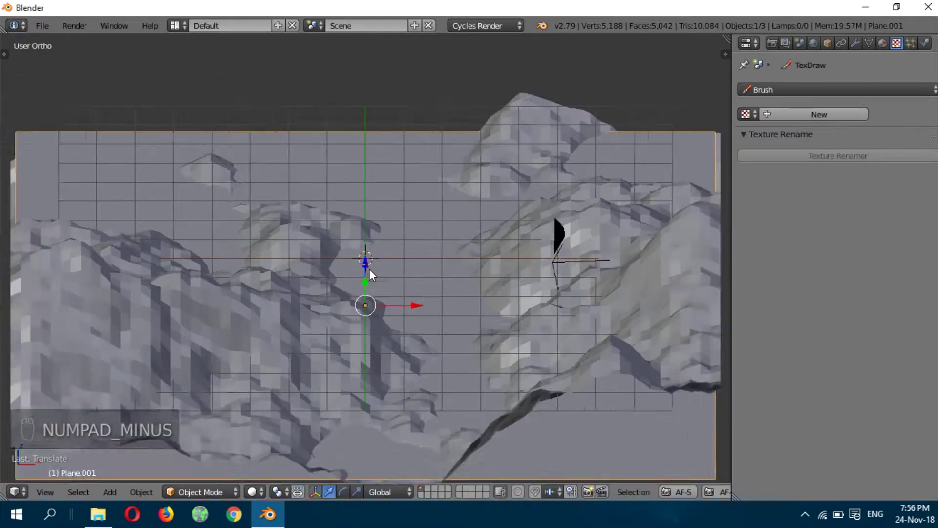
key(KP_Subtract)
key(KP_Subtract)
key(KP_Subtract)
key(KP_2)
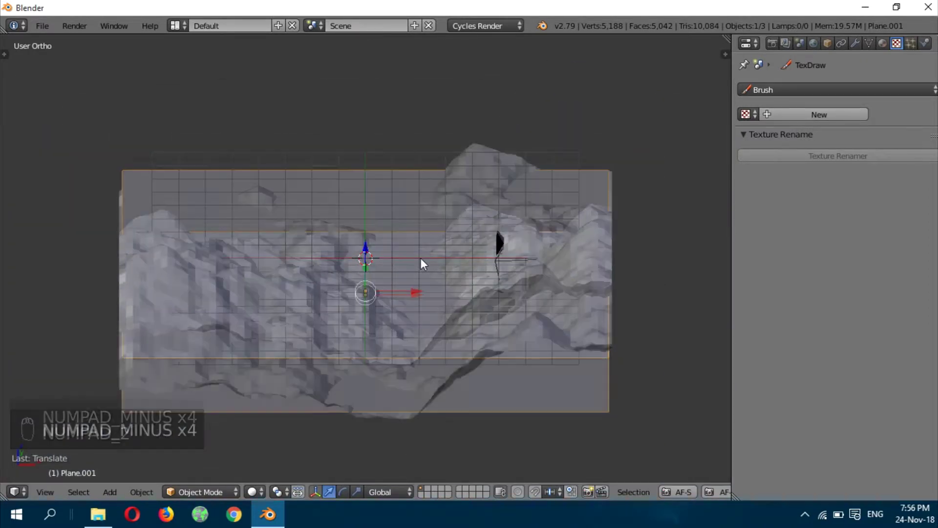
key(KP_Add)
key(KP_Add)
key(KP_Add)
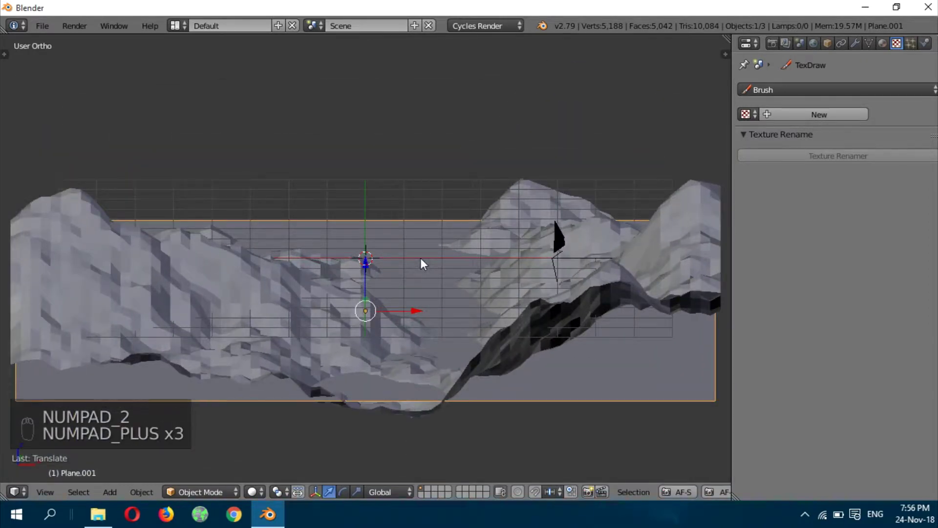
key(ctrl+alt+KP_0)
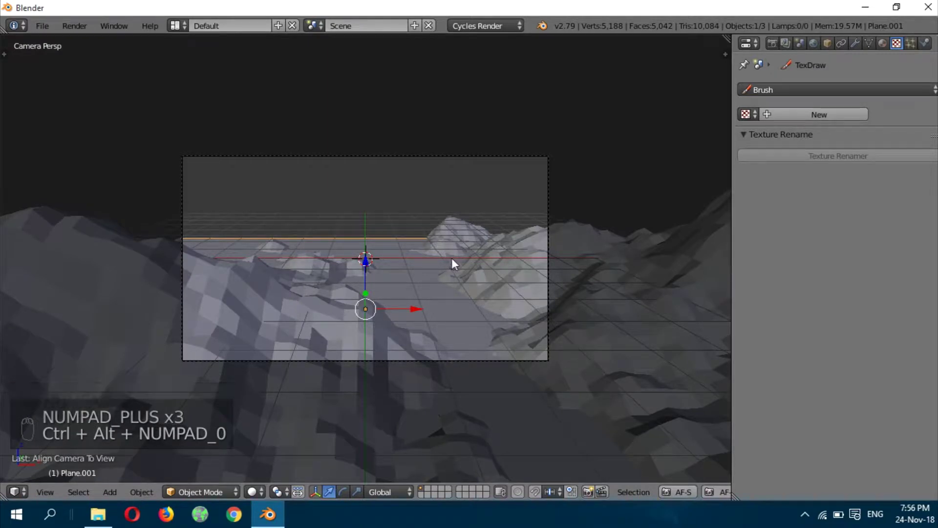
Step: Rotate the flat plane and the camera by 180° about the global Z axis
text(rz180)
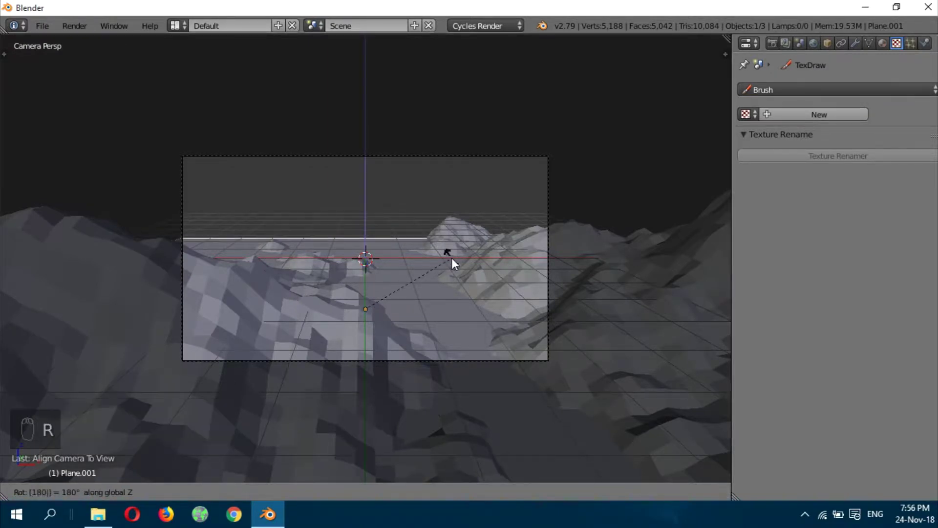
key(Return)
right_click(473, 159)
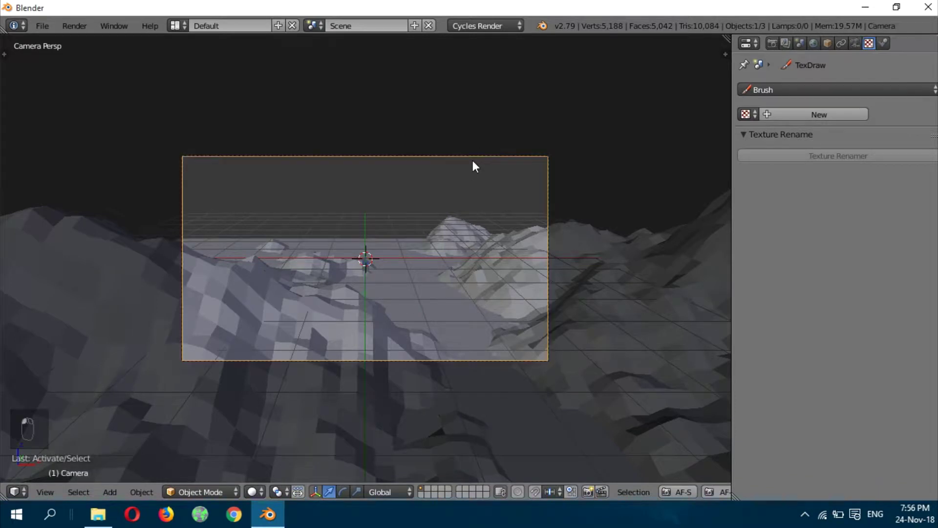
text(rz180)
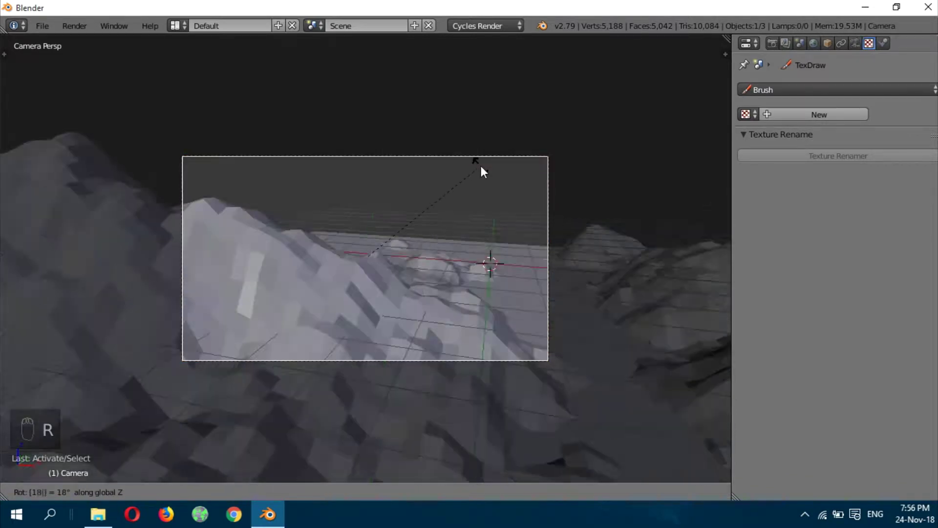
key(Return)
Step: Move the camera along Y to the far part of the terrain and shift it along X over the valley
key(KP_7)
key(KP_Subtract)
key(KP_Subtract)
key(KP_Subtract)
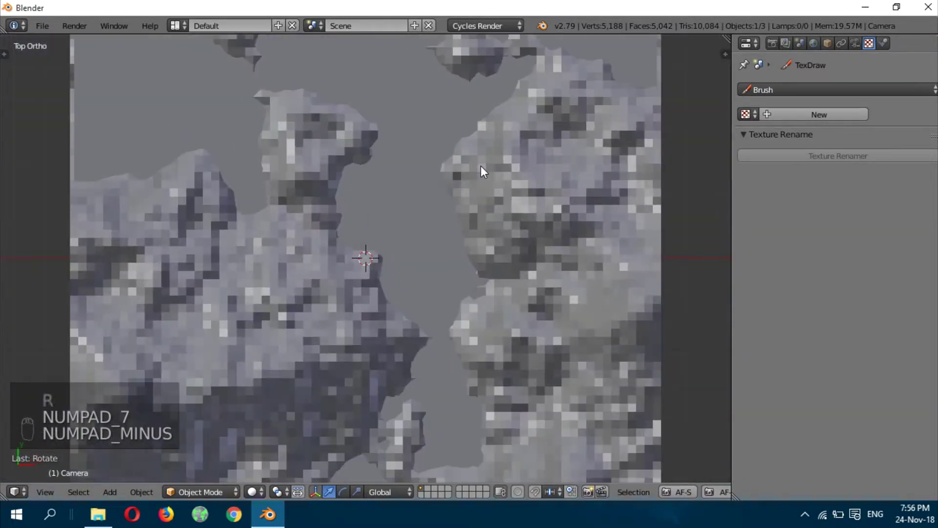
key(KP_Subtract)
key(KP_Subtract)
key(KP_Subtract)
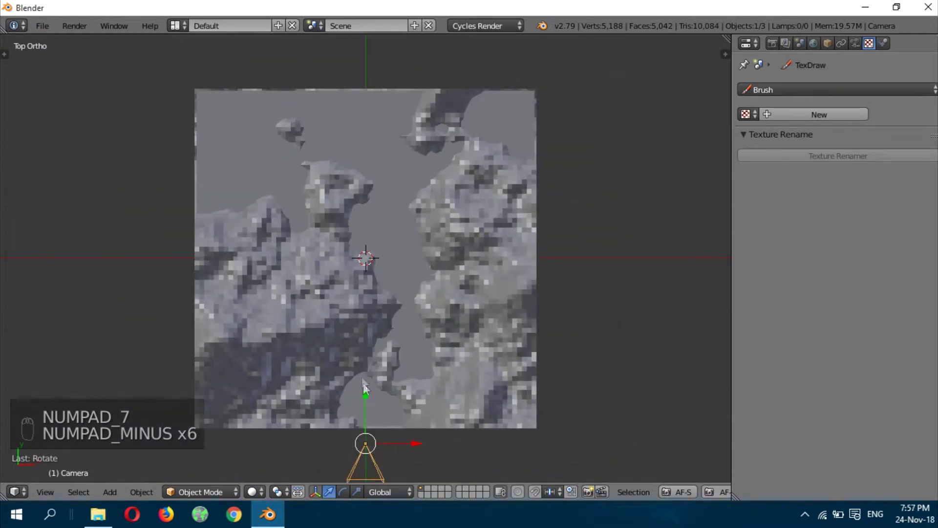
key(g)
key(y)
click(397, 183)
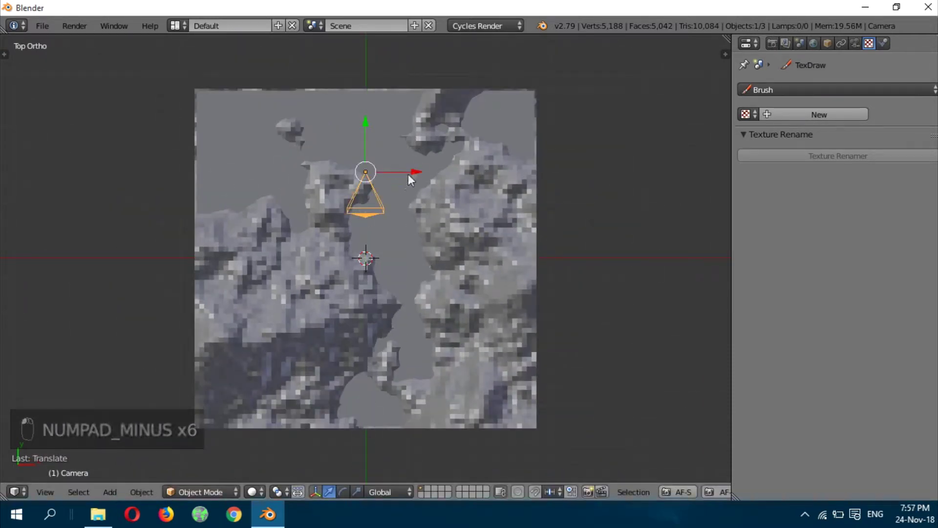
drag(408, 174, 440, 166)
Step: Lower the camera along Z while checking its view, and move it farther back along Y
key(KP_0)
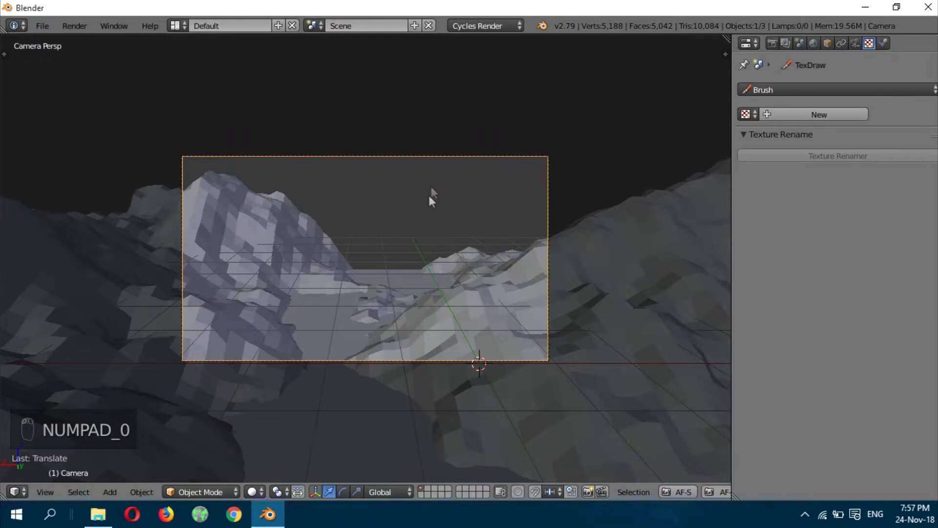
key(g)
key(z)
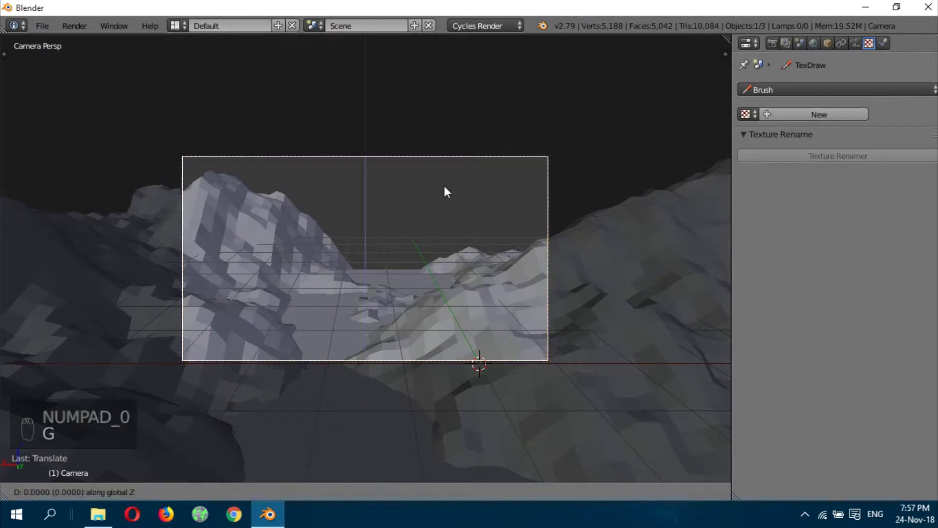
click(424, 242)
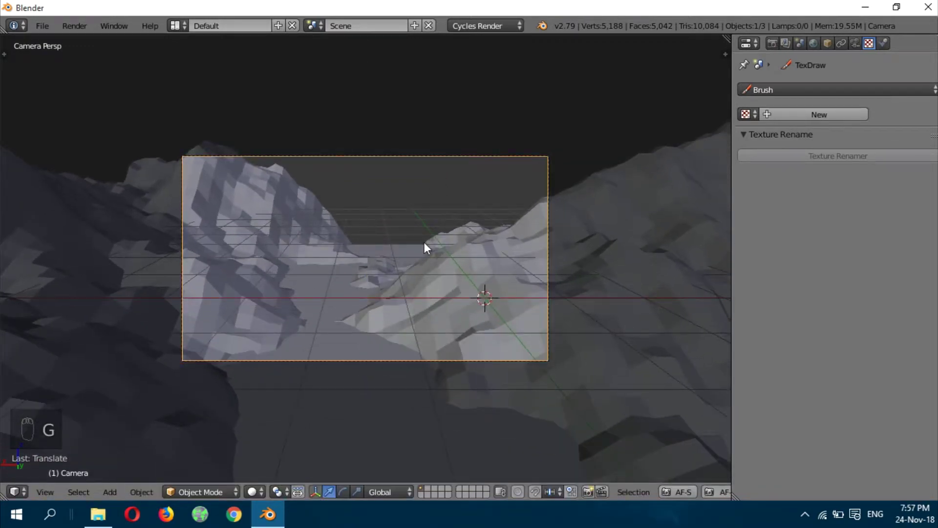
key(KP_7)
drag(398, 116, 411, 70)
Step: Select the terrain and set its Clouds texture's depth to 10 and size to 1.35
right_click(512, 207)
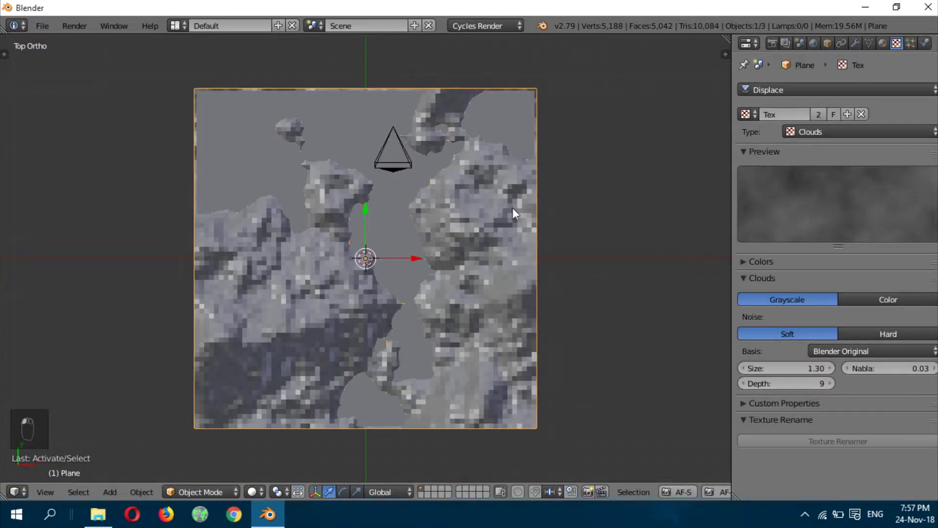
click(831, 384)
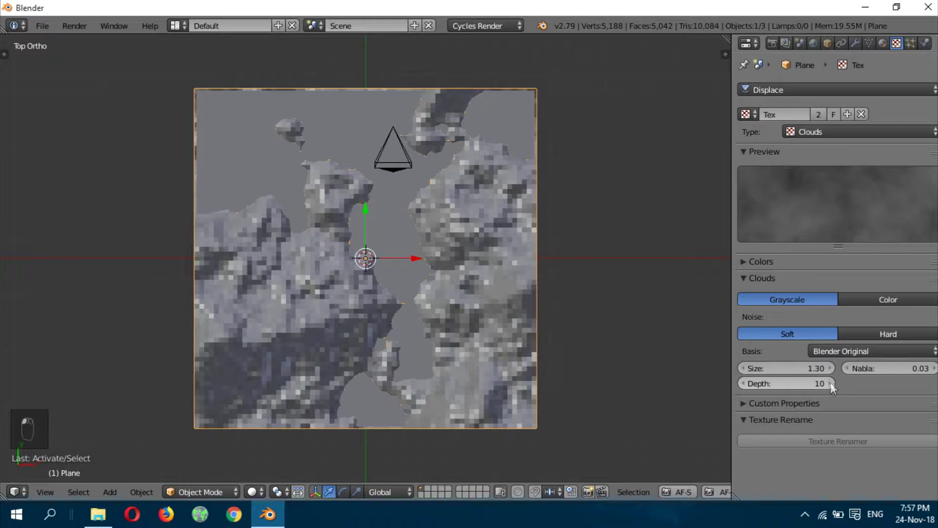
click(801, 368)
text(1.35)
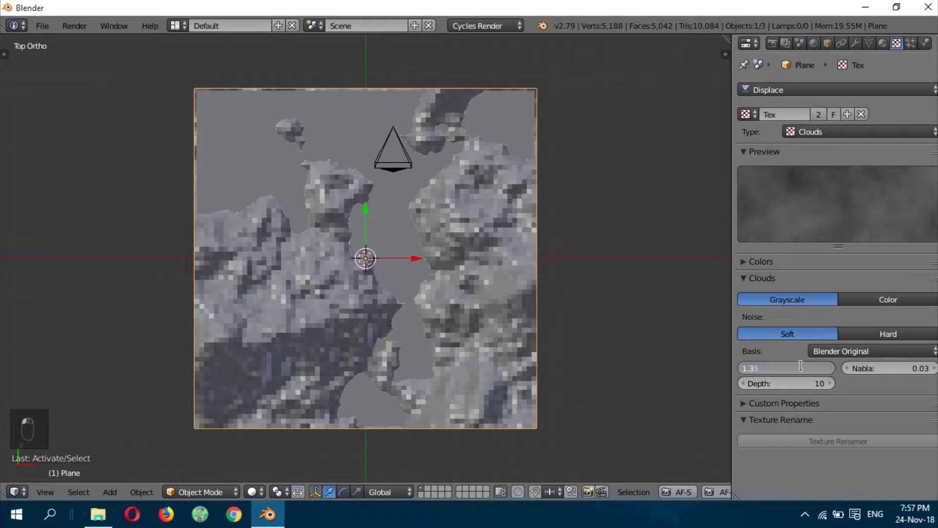
key(Return)
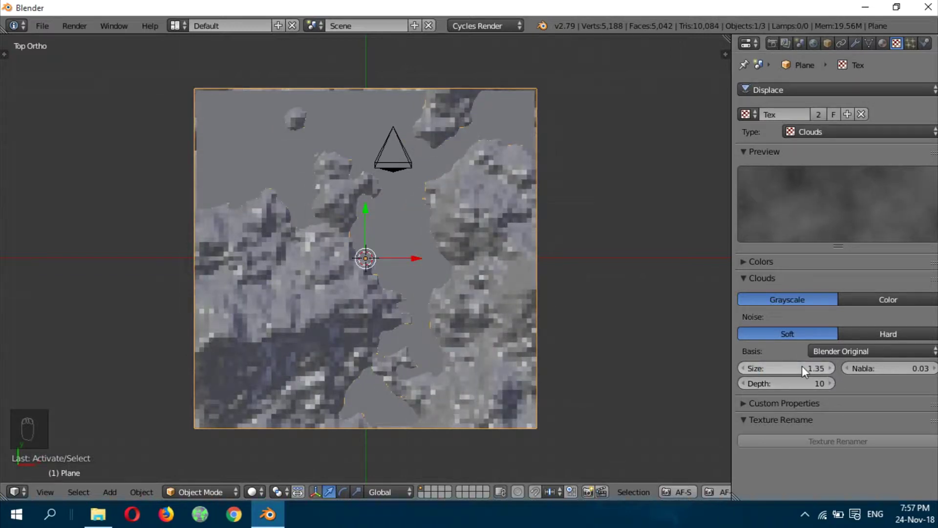
Step: Try Clouds texture sizes of 1.40, 1.50 and 1.30 on the terrain
click(802, 366)
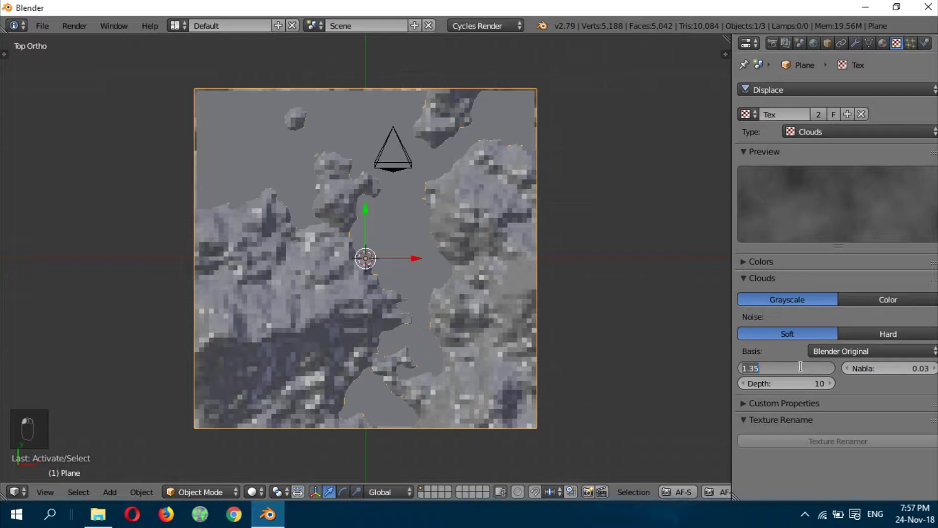
text(1.4)
key(Return)
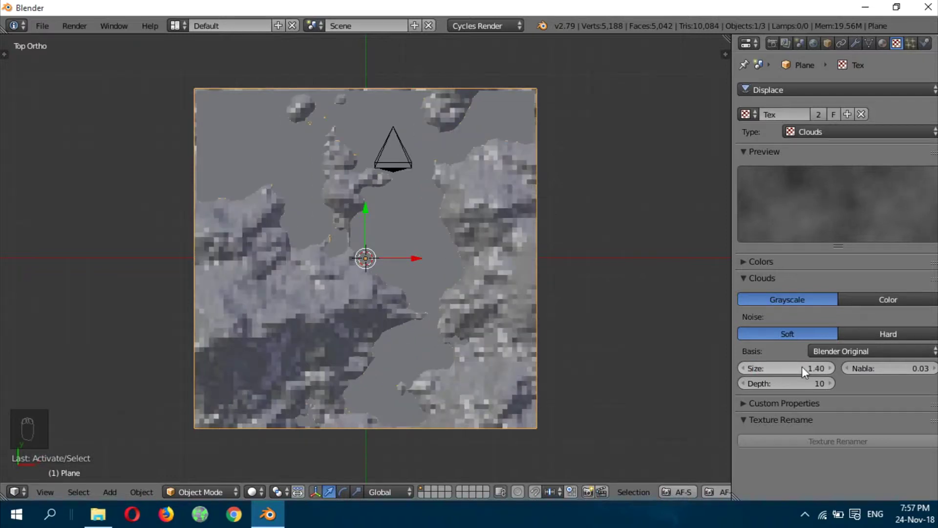
click(801, 366)
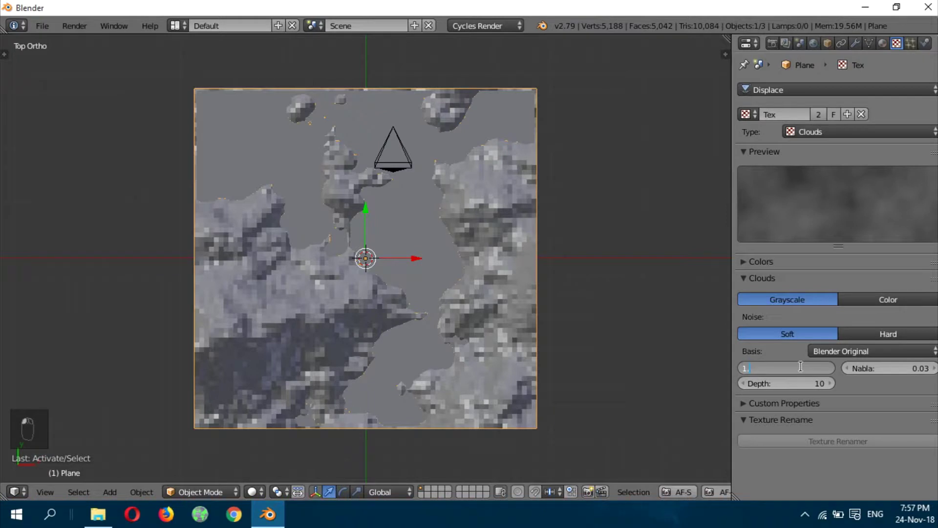
key(Return)
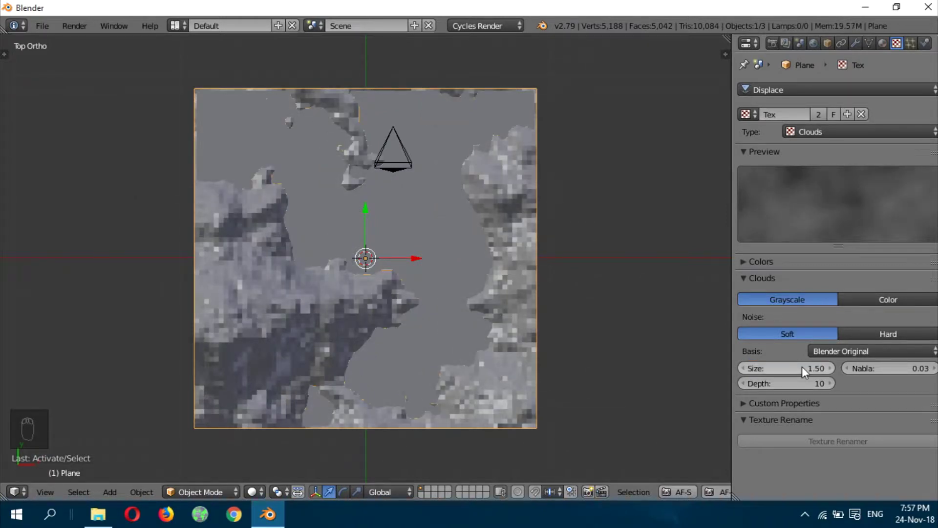
click(801, 368)
text(1.30)
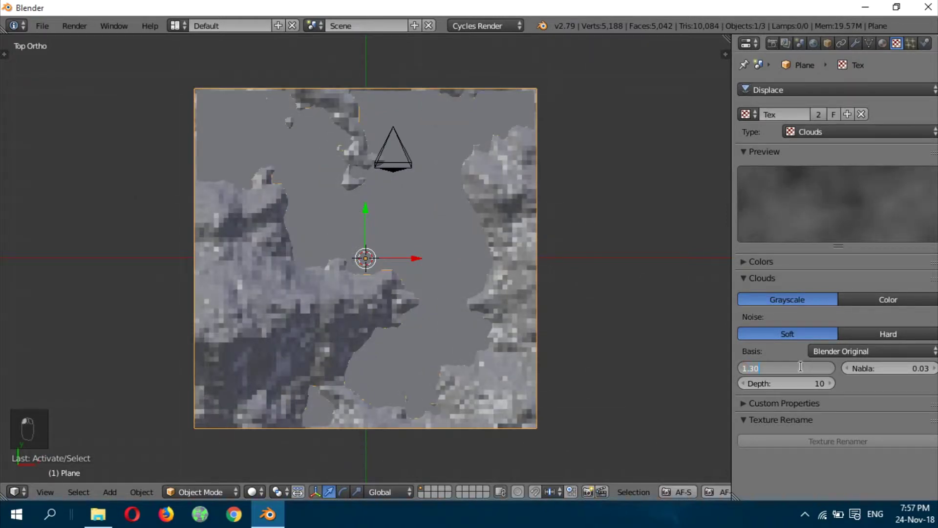
key(Return)
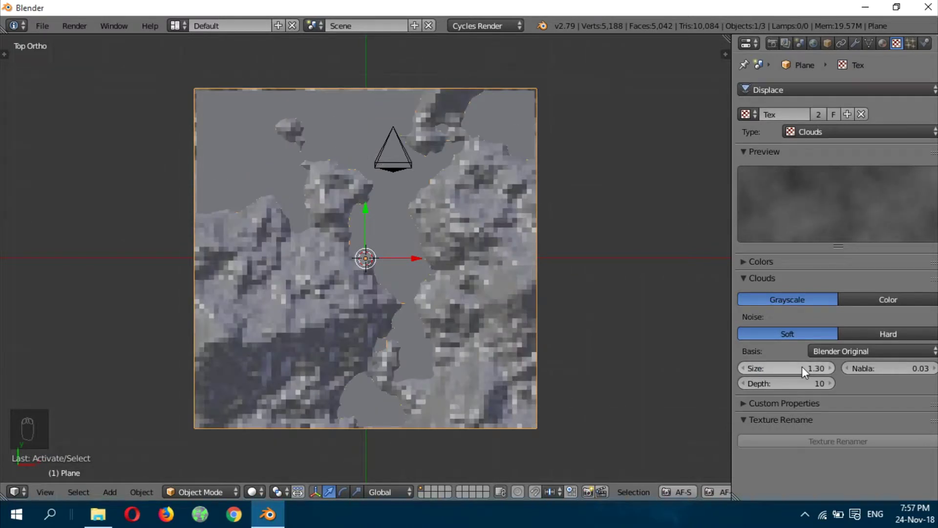
Step: Set the terrain's Clouds texture size to 1.25
click(802, 367)
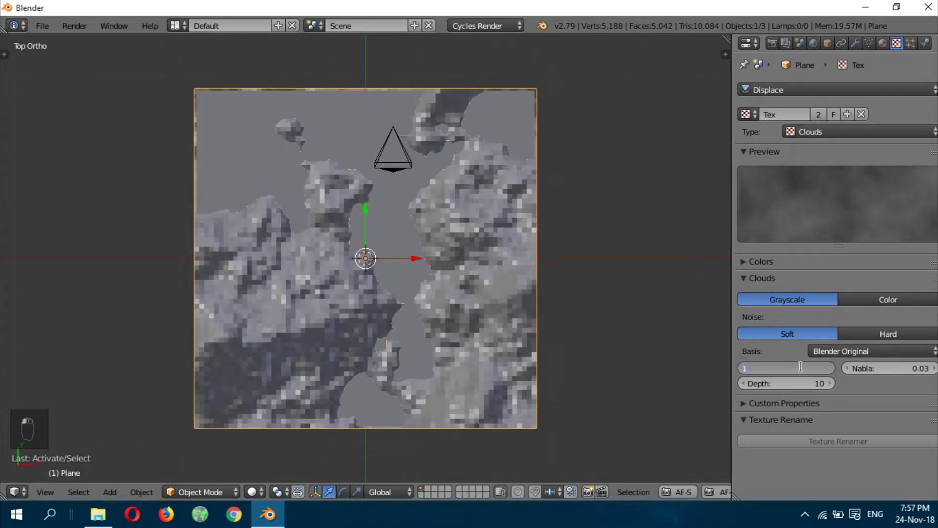
text(1.25)
key(Return)
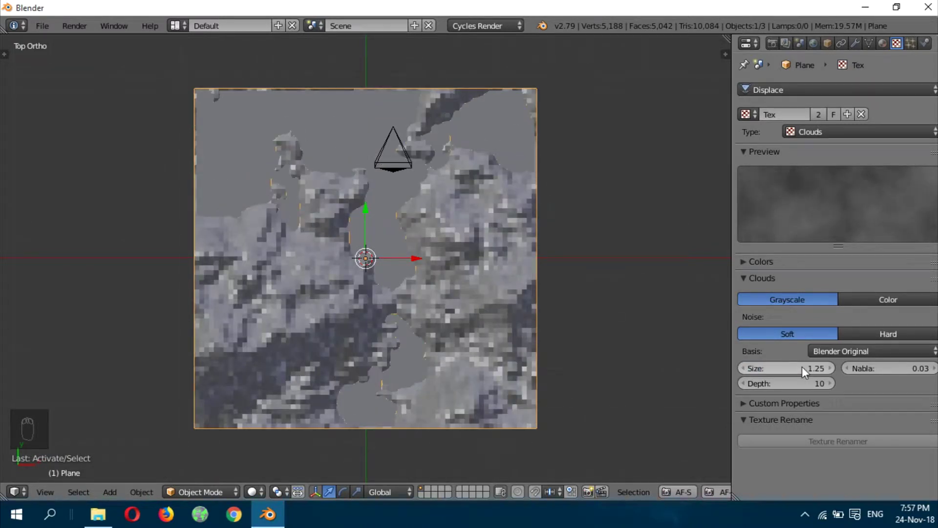
Step: Select the flat plane, raise it slightly along Z, and check the result through the camera
right_click(292, 96)
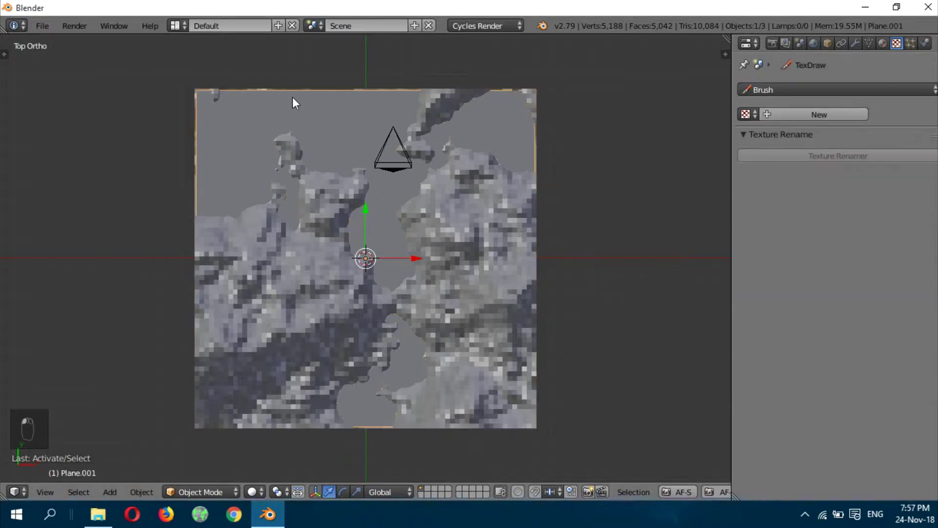
key(KP_1)
drag(368, 228, 365, 225)
key(KP_0)
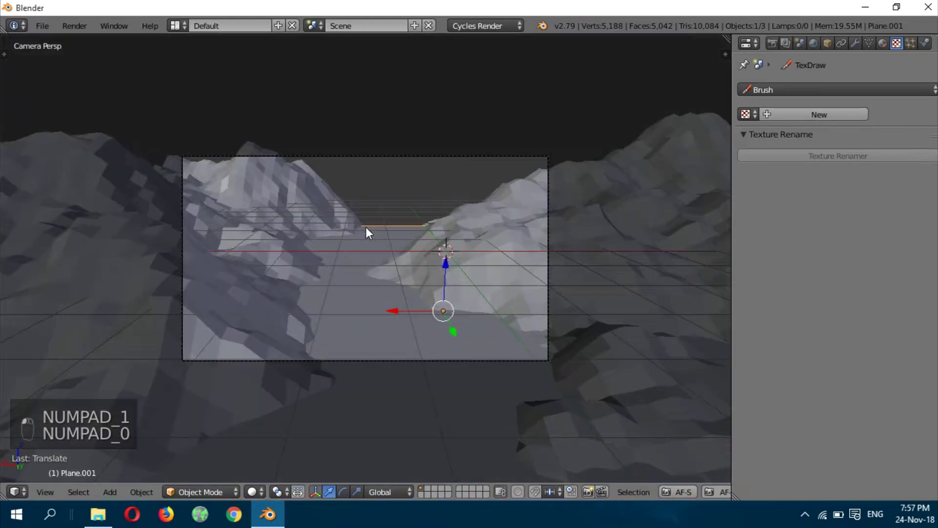
Step: Try rotating the terrain about 27° around the Z axis, and undo the rotation
key(KP_7)
key(KP_Subtract)
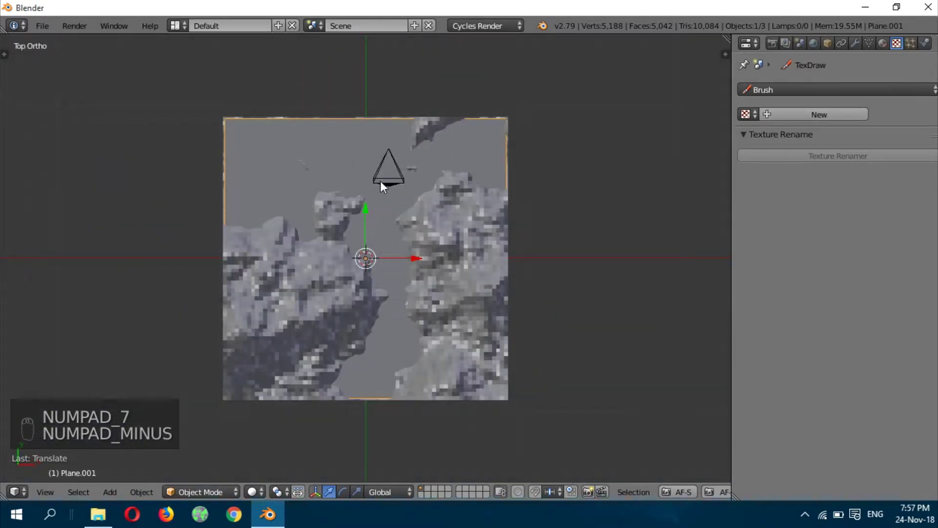
right_click(444, 169)
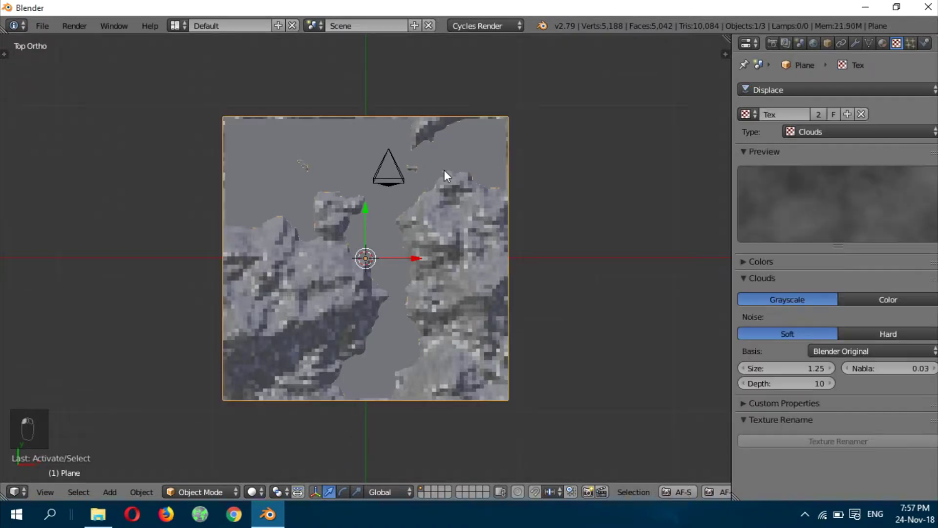
key(r)
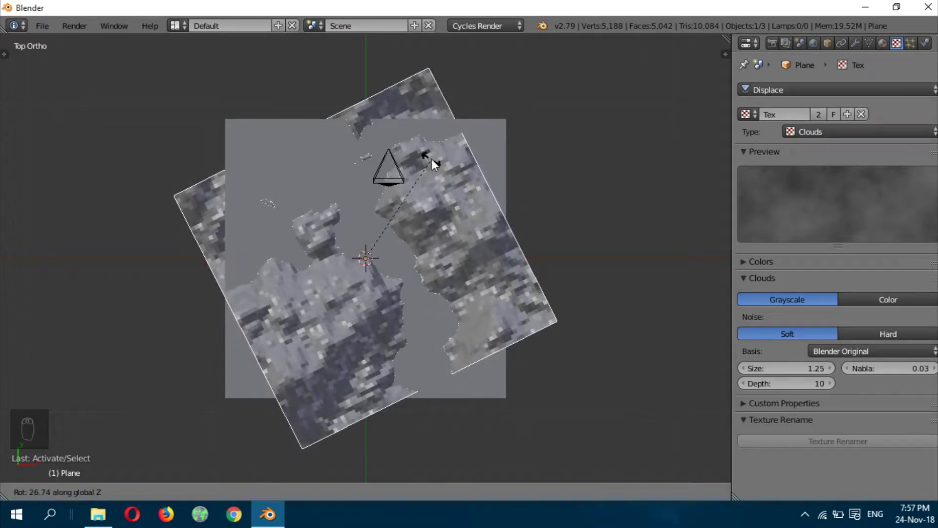
click(431, 159)
key(ctrl+z)
key(KP_7)
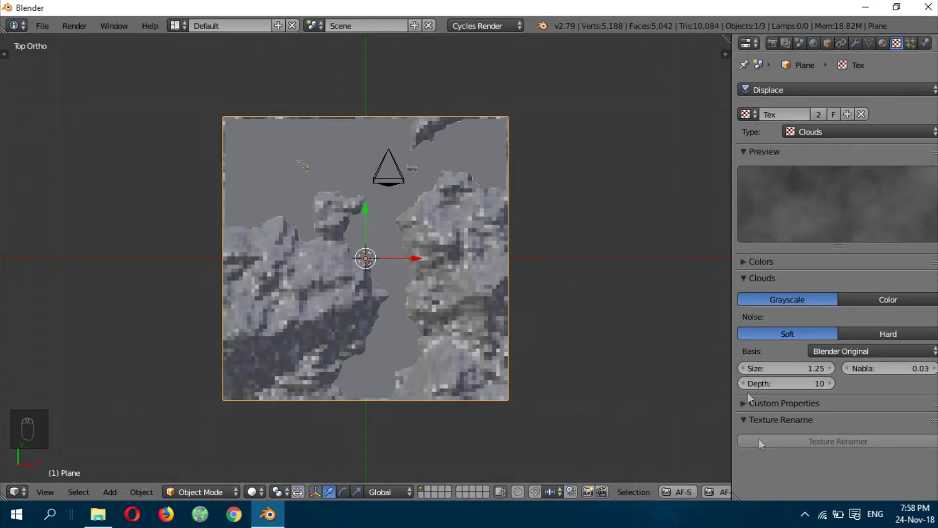
Step: Apply the terrain's Displace modifier and open its mesh for editing with all vertices deselected
click(855, 43)
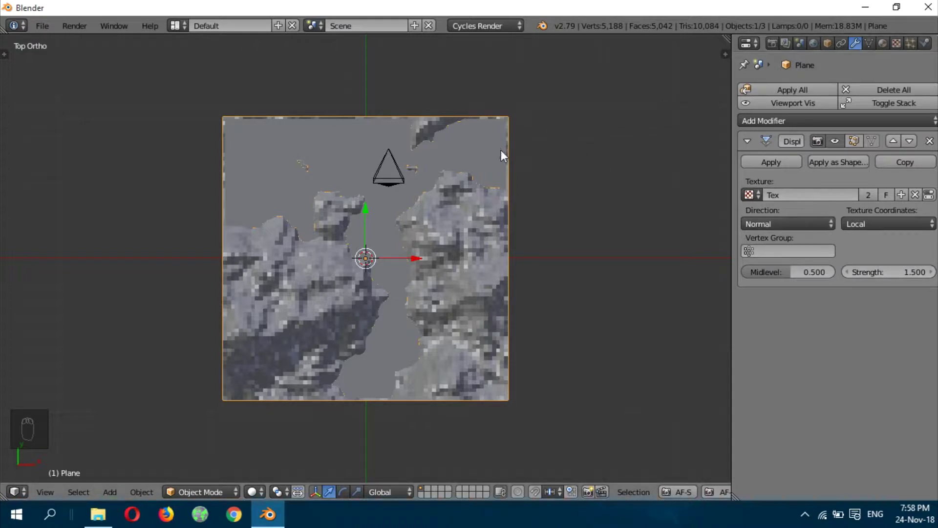
click(765, 159)
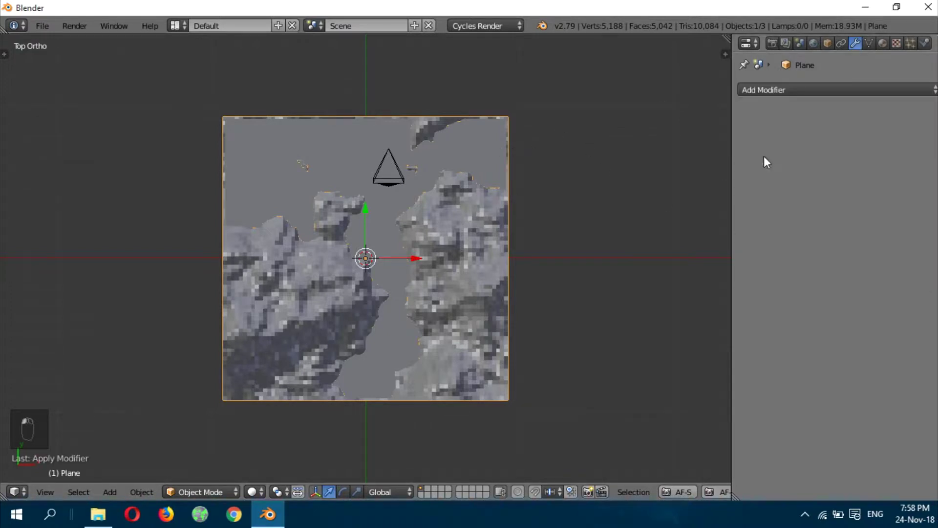
key(Tab)
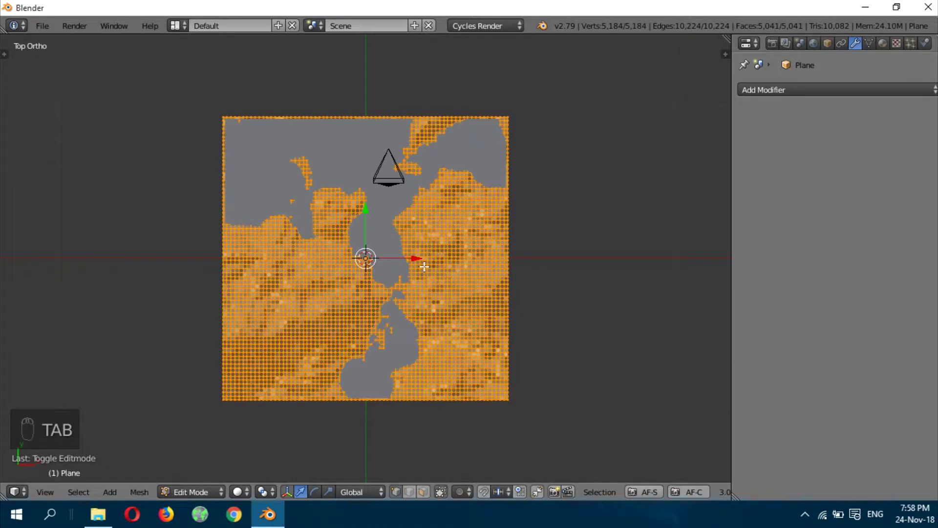
key(c)
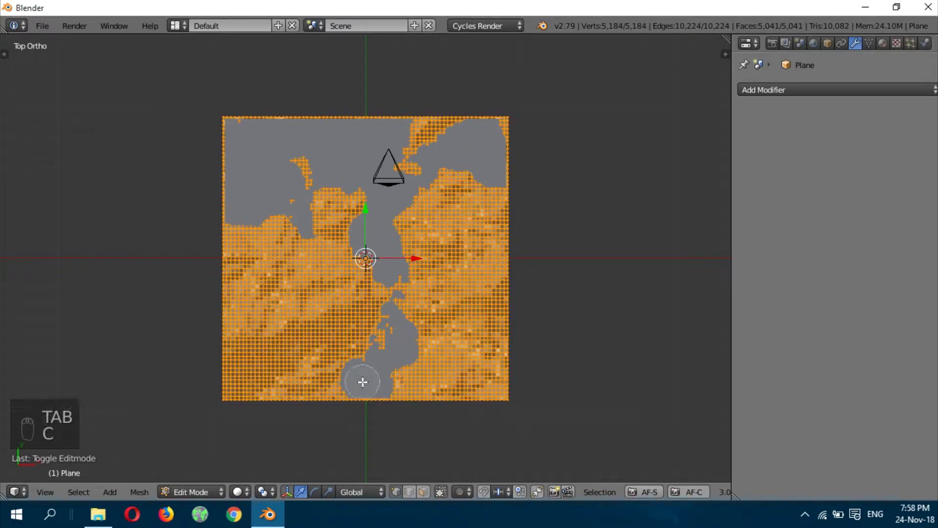
key(a)
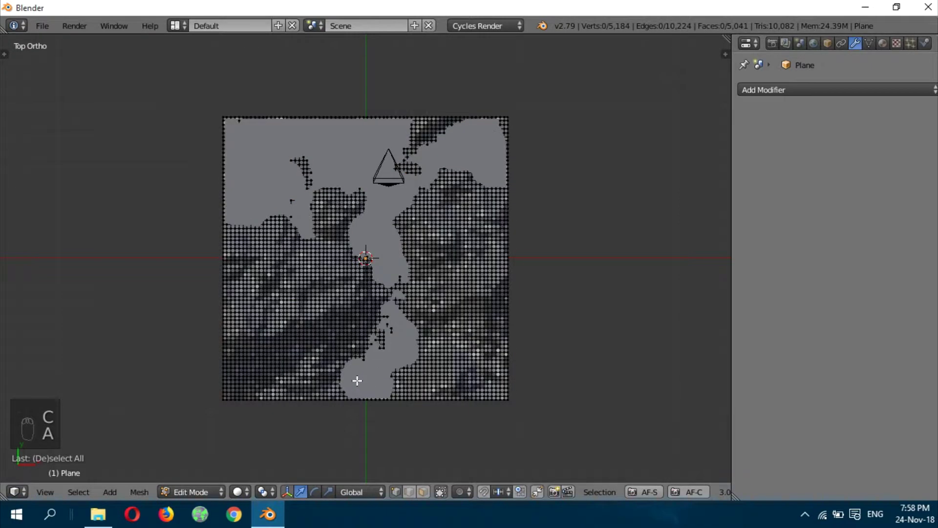
Step: Circle-select the terrain vertices across the valley's end opposite the camera and raise them along Z with proportional editing
key(c)
drag(353, 381, 426, 384)
right_click(387, 379)
key(o)
key(KP_1)
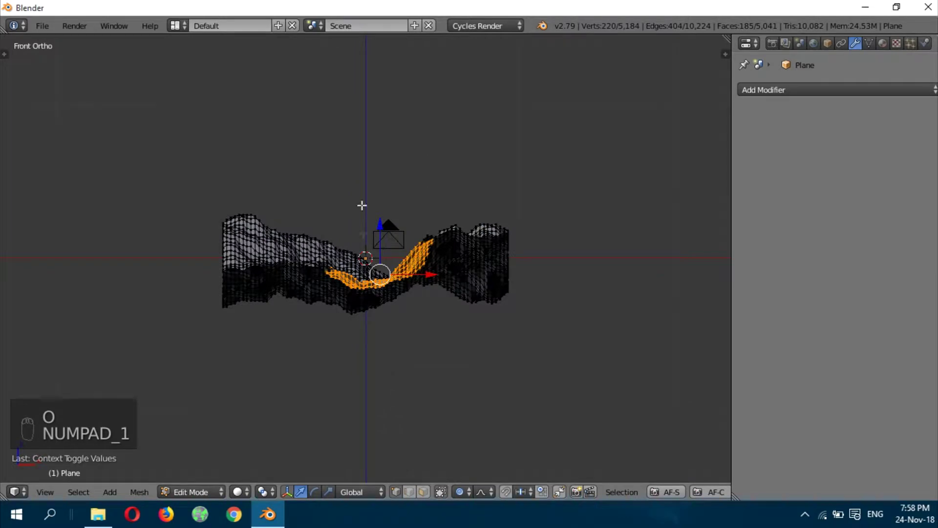
drag(380, 229, 381, 208)
Step: Inspect the raised end of the valley through the camera and return to Object Mode
key(KP_8)
key(KP_6)
key(KP_6)
key(KP_6)
key(KP_6)
key(KP_6)
key(KP_6)
key(KP_6)
key(KP_6)
key(KP_6)
key(KP_6)
key(KP_0)
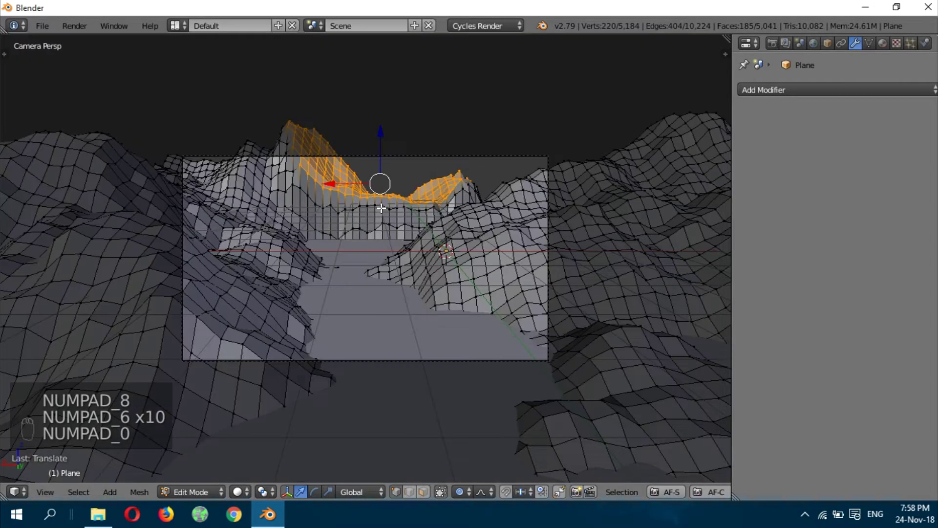
key(Tab)
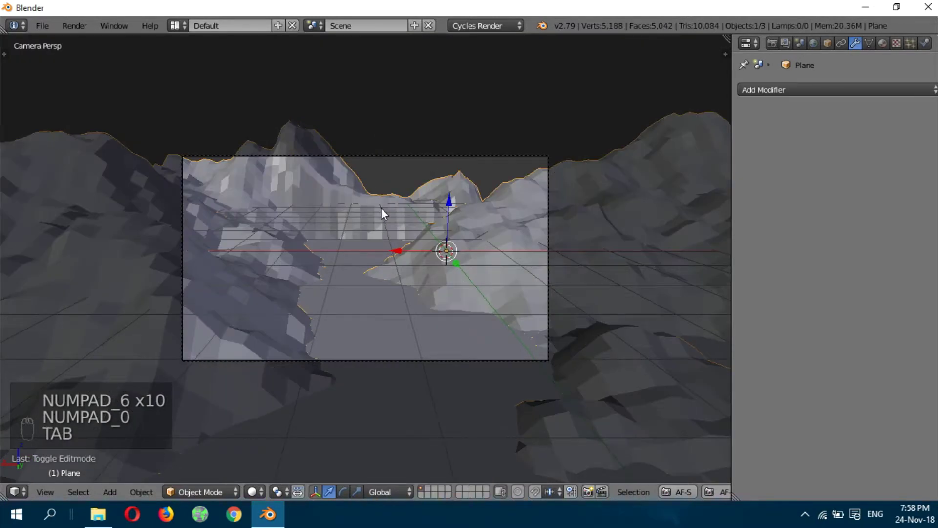
Step: Move the camera back along Y to about 8.84 and check the framing through it
key(KP_7)
key(KP_Subtract)
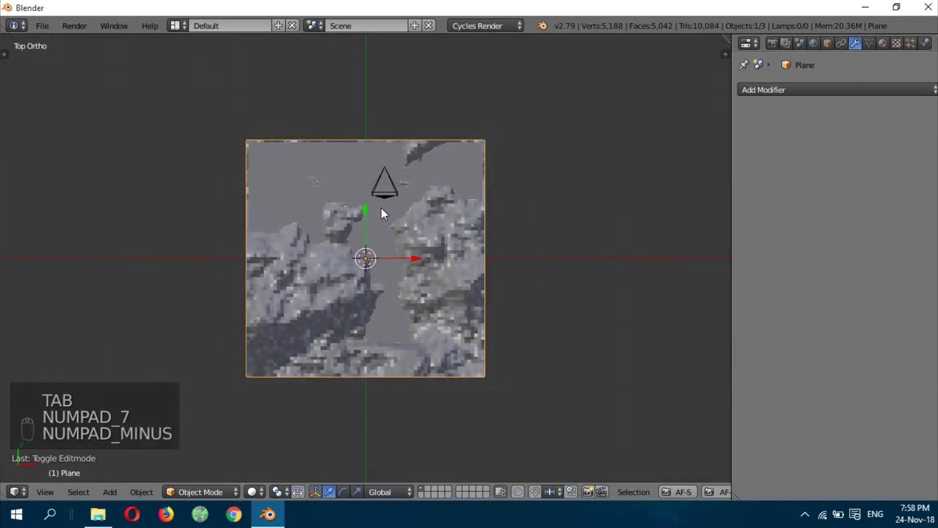
right_click(387, 178)
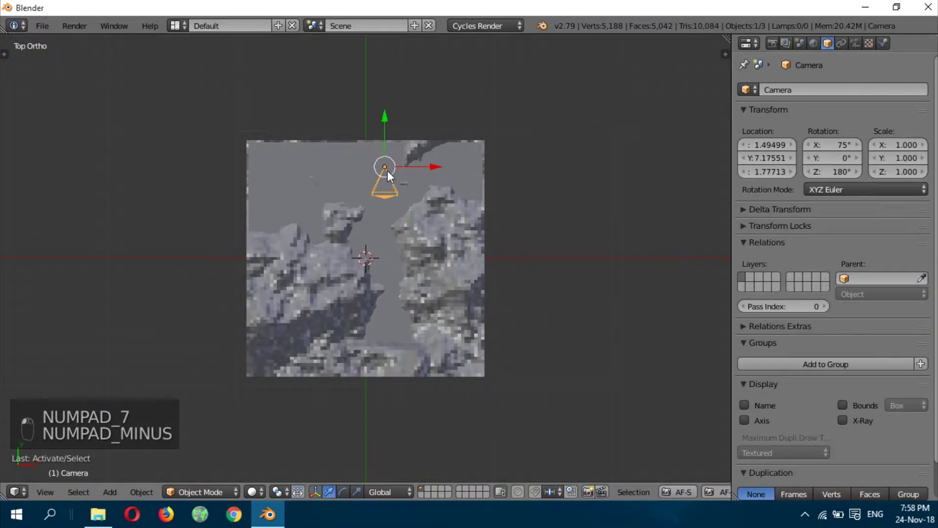
key(g)
click(391, 99)
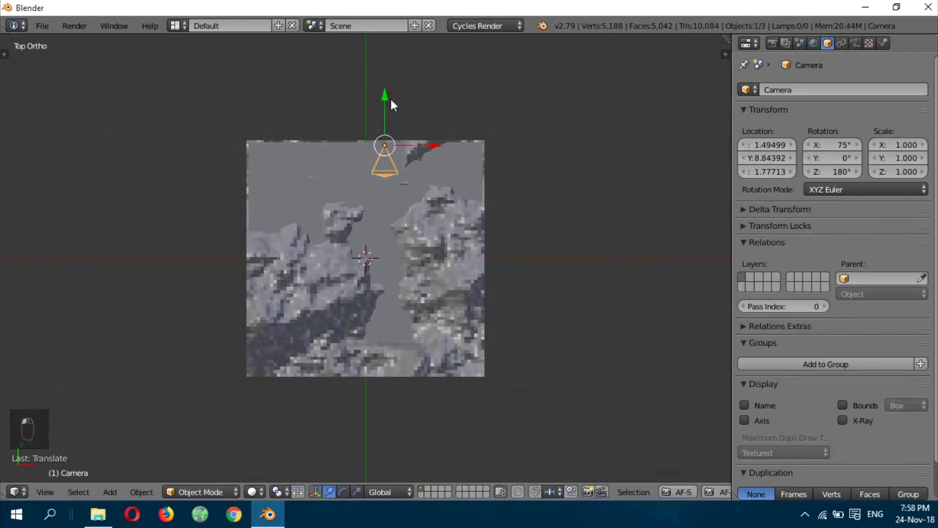
key(KP_0)
key(shift+z)
key(shift+z)
Step: Add a Sun lamp and raise it along Z to about 2.32
key(shift+a)
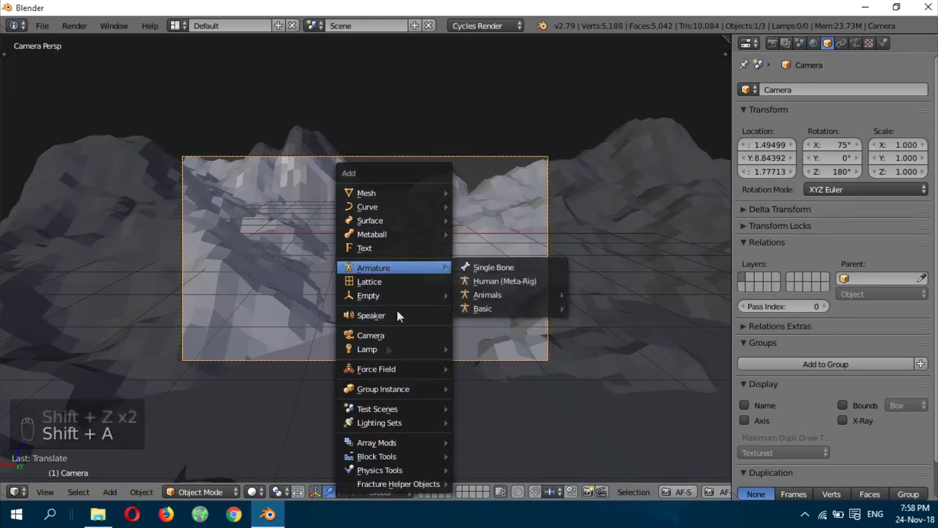
mouse_move(384, 349)
click(472, 363)
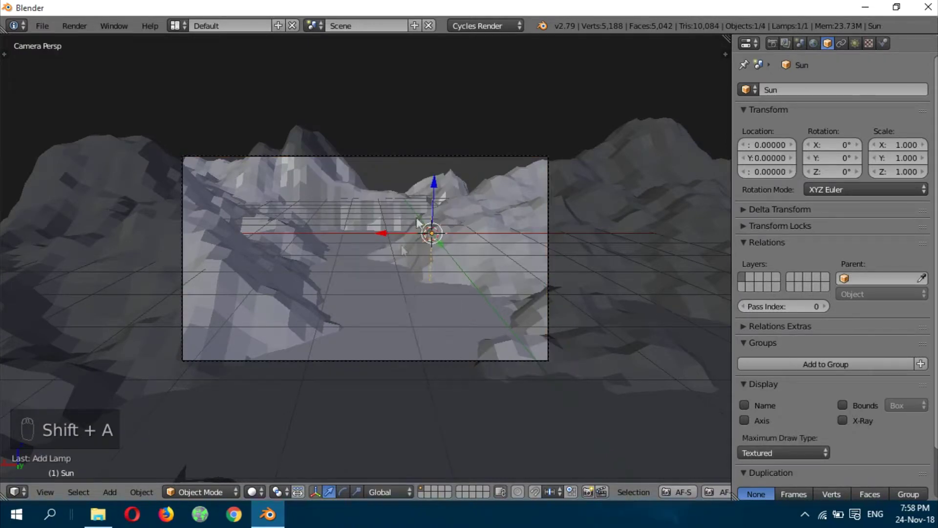
key(g)
key(z)
click(464, 86)
Step: Rotate the Sun lamp to about 53.4° around the X axis
key(KP_3)
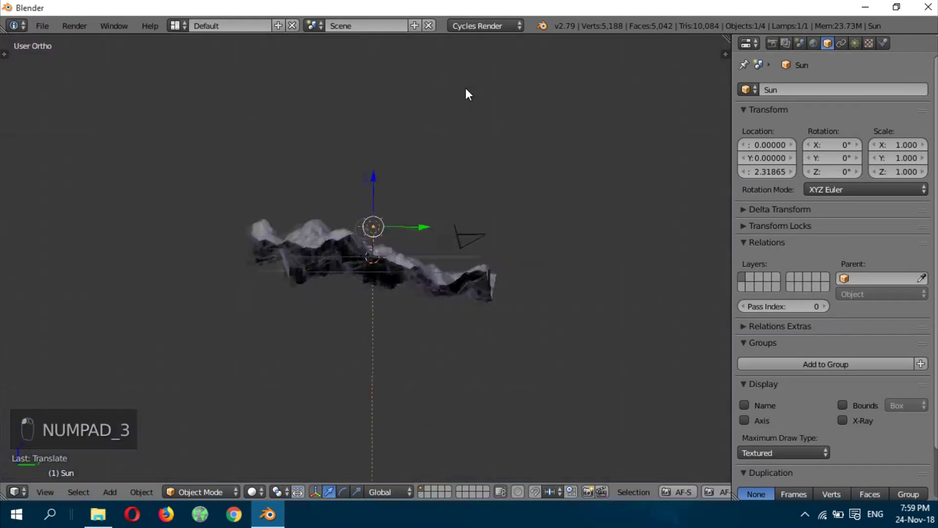
key(KP_8)
key(KP_8)
key(KP_8)
key(KP_8)
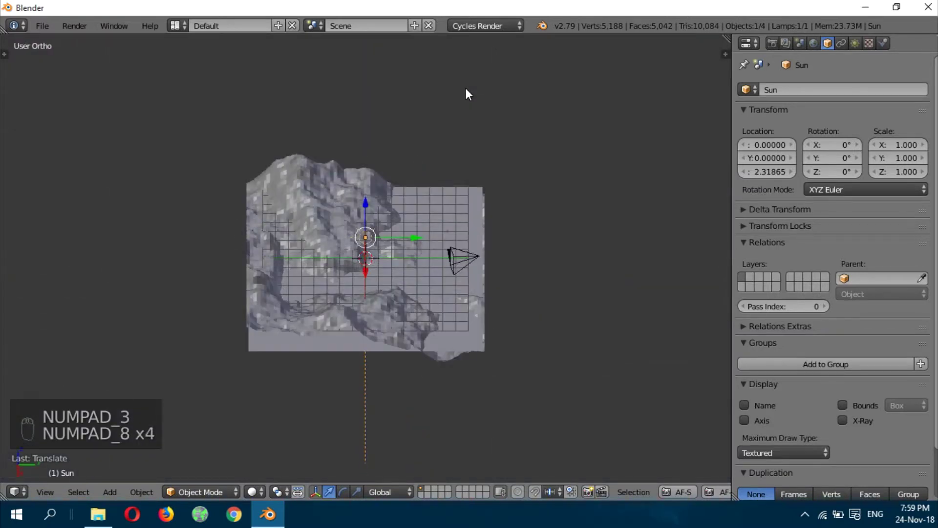
key(r)
key(x)
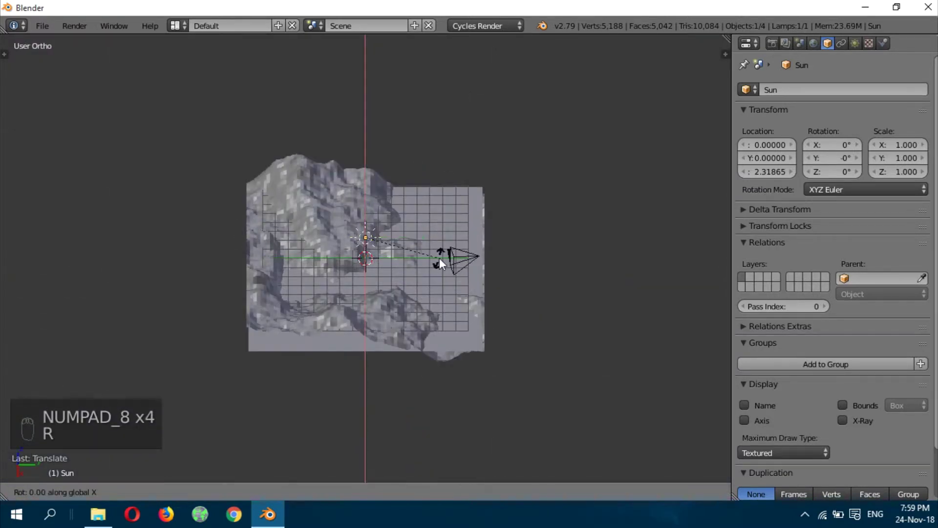
click(421, 221)
Step: Move the Sun lamp to about X 0.84, Y -6.51, Z 1.41, near the raised end of the valley
key(g)
key(y)
click(332, 243)
key(g)
key(z)
click(279, 206)
key(g)
key(x)
click(277, 280)
Step: Rotate the Sun lamp to about -15.3° around the Z axis
key(r)
key(z)
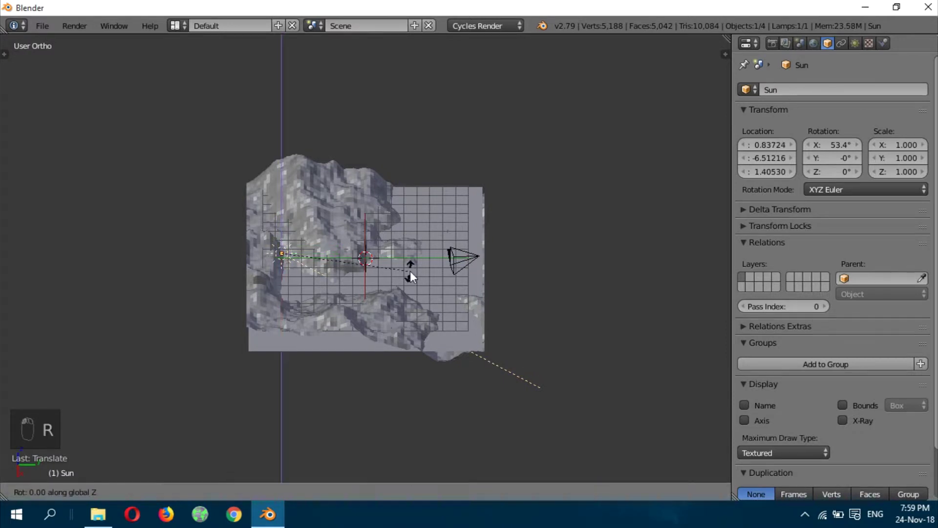
click(403, 303)
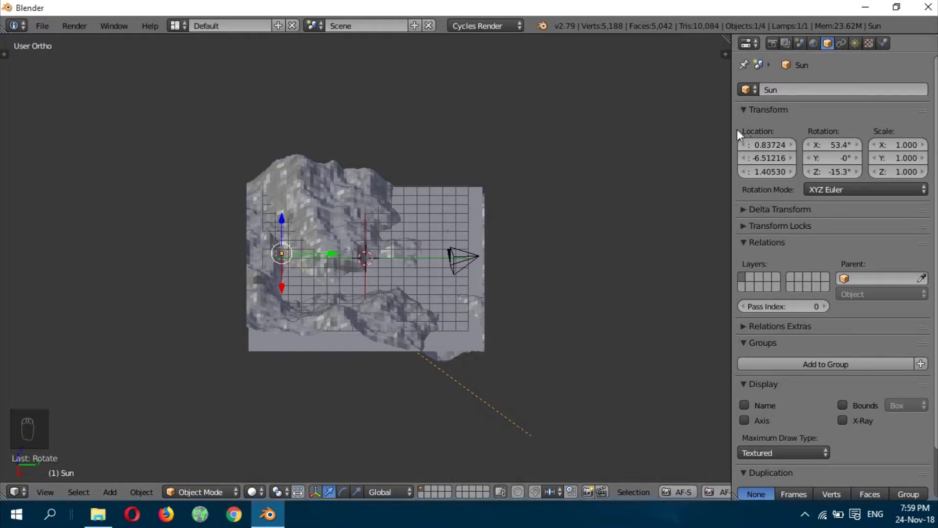
Step: Widen the properties area, change it to the Node Editor, and display the World shader tree without its side region
drag(733, 129, 482, 146)
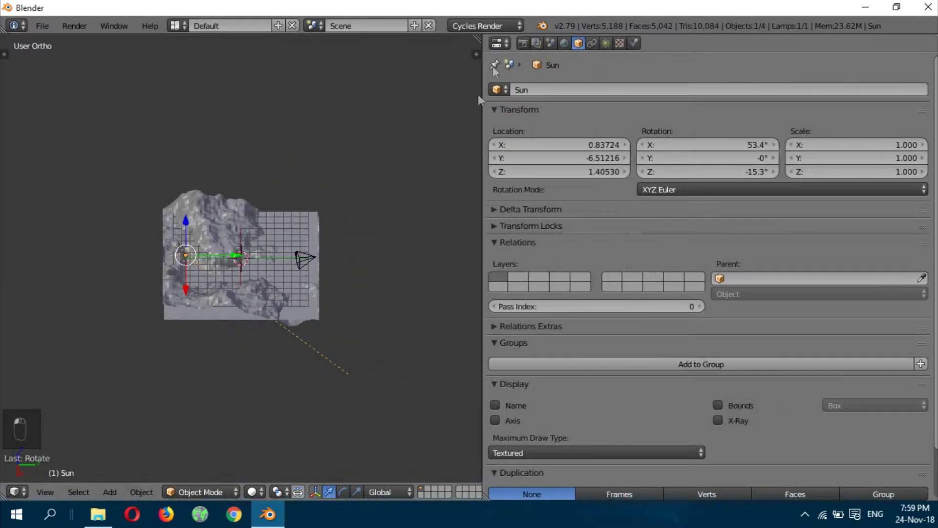
click(504, 42)
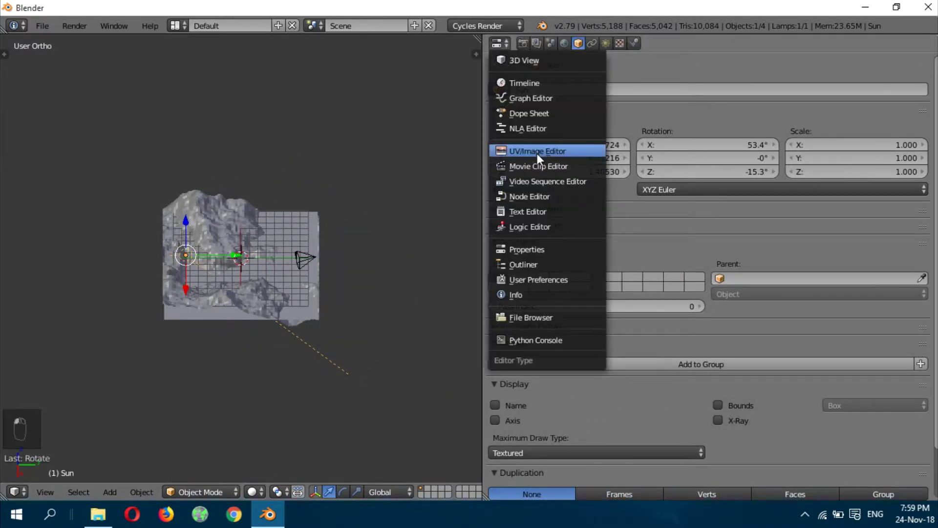
click(531, 195)
click(704, 492)
key(n)
key(KP_Add)
key(KP_Add)
key(KP_Add)
key(KP_Add)
key(KP_Add)
key(KP_Add)
key(KP_Add)
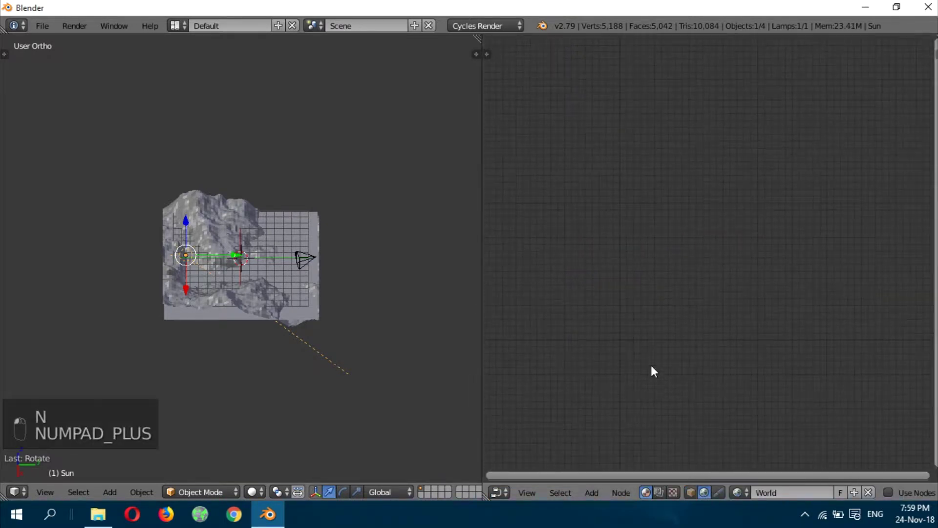
Step: Enable nodes for the World and shift the Background and World Output nodes over to make room
click(887, 492)
key(g)
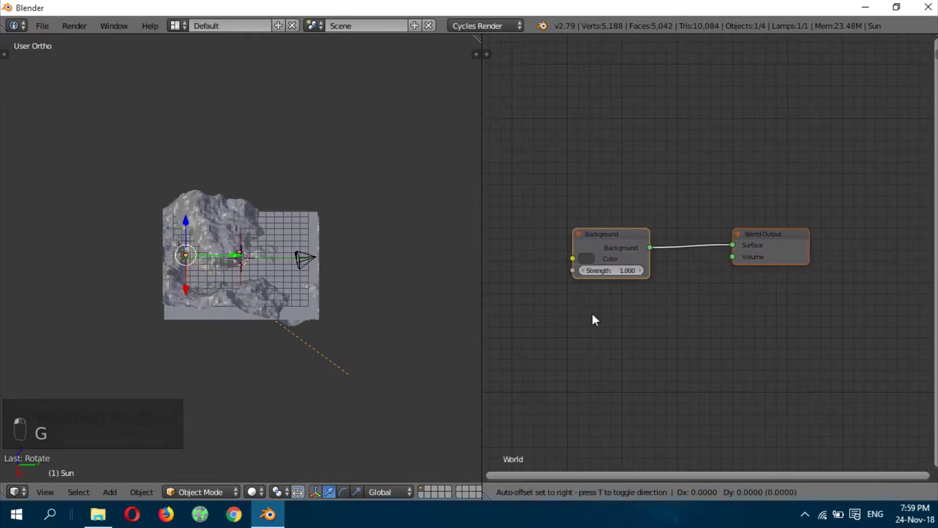
click(763, 299)
Step: Add an Environment Texture with sky_redfire_adjusted.jpg, link it to the Background color, and preview the rendered camera view
key(shift+a)
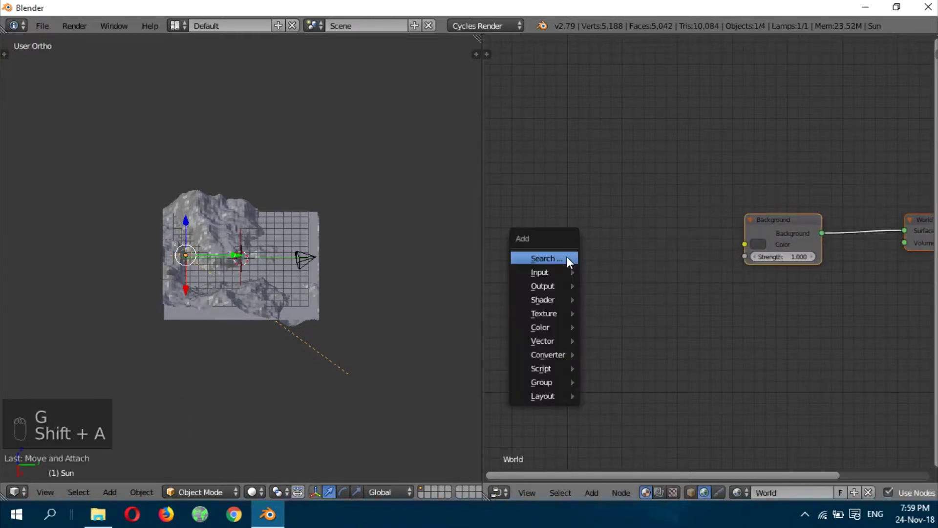
mouse_move(549, 302)
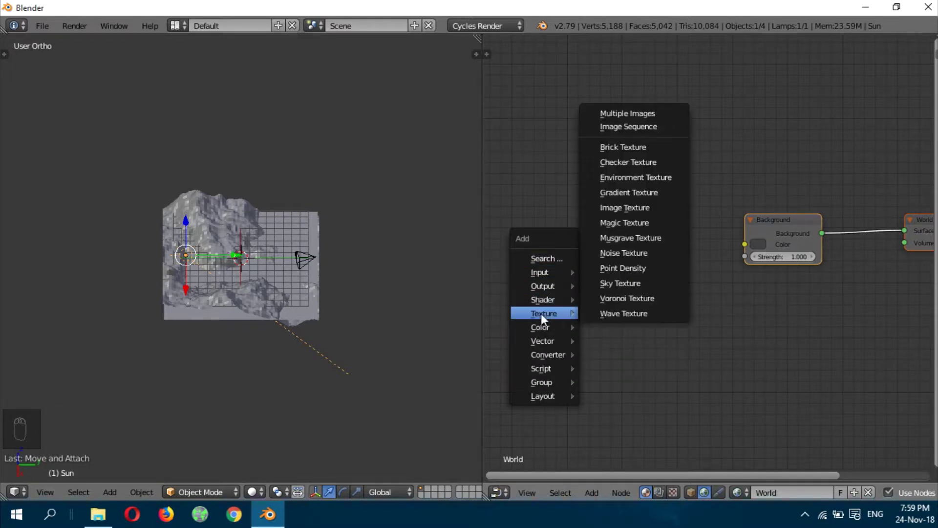
click(617, 178)
drag(646, 224, 745, 244)
click(599, 237)
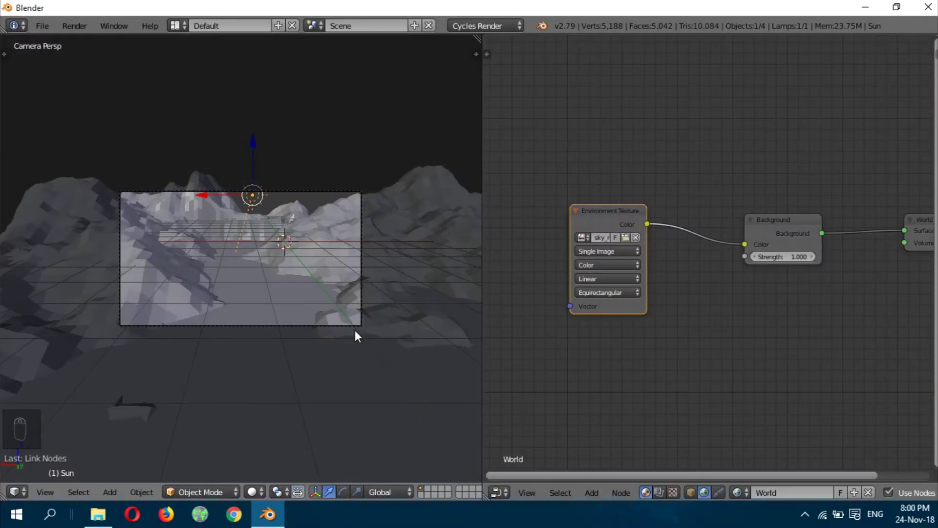
key(shift+z)
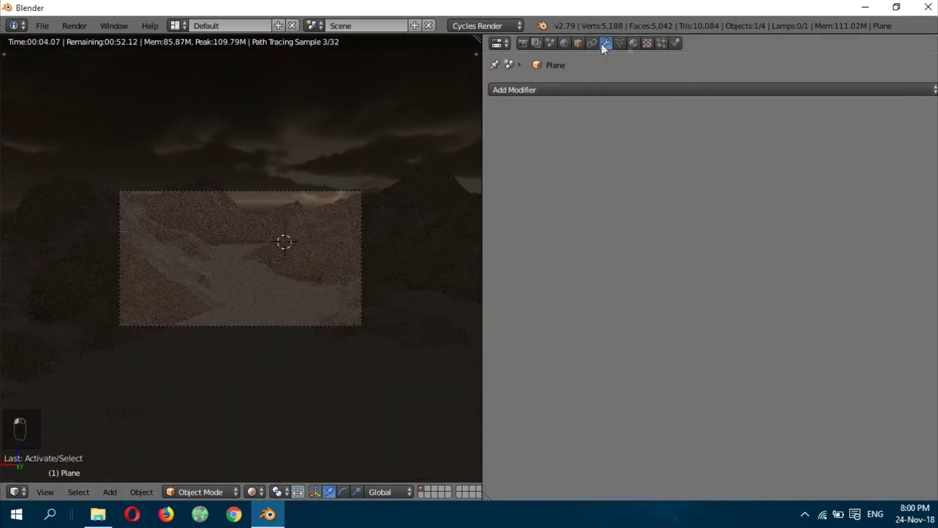
Step: Assign the existing material named Material to the terrain, return to the solid view, and enable nodes for that material
click(633, 43)
click(497, 134)
click(523, 154)
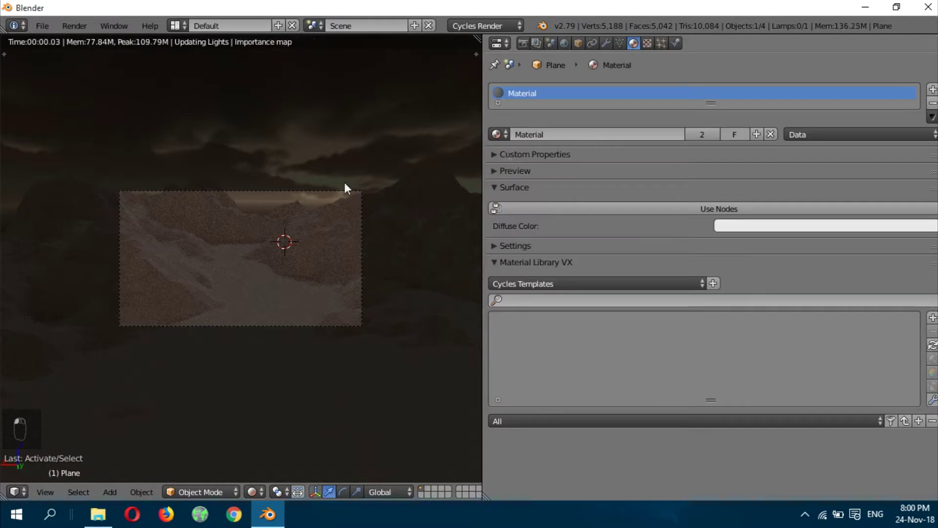
key(shift+z)
click(757, 210)
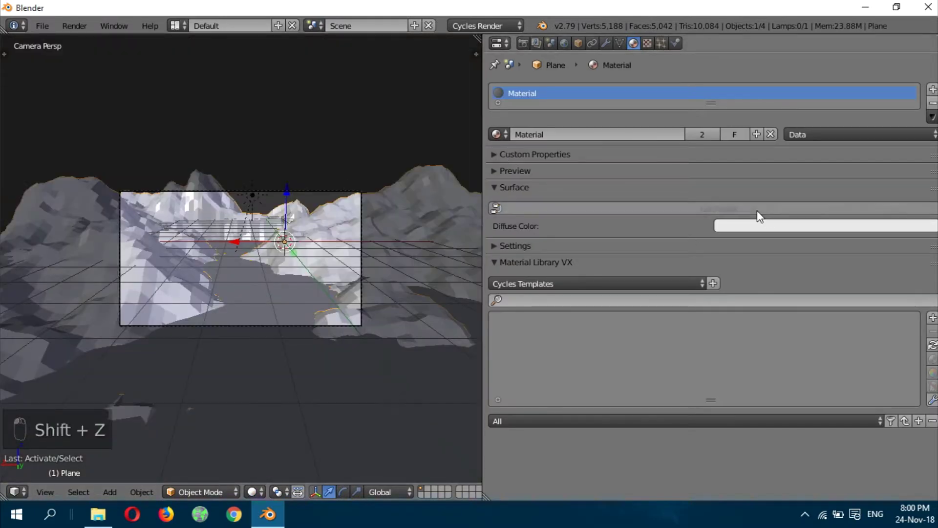
Step: Set all the RGBA channels of the terrain's Diffuse BSDF color to 0.04 and preview the rendered camera view
click(863, 234)
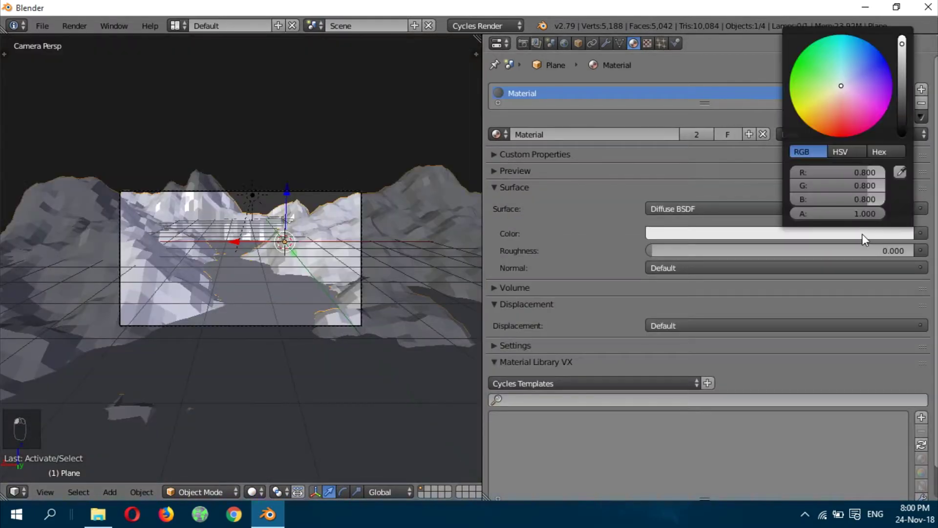
click(862, 171)
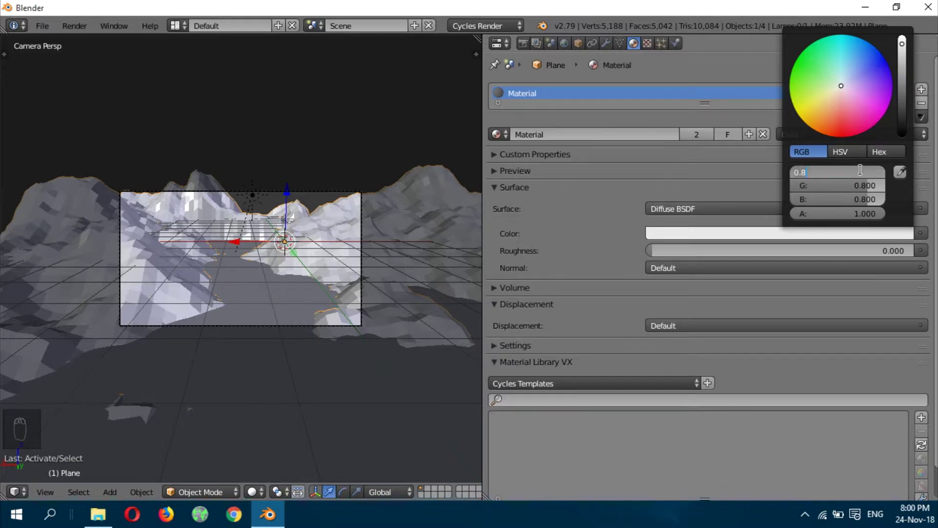
click(807, 137)
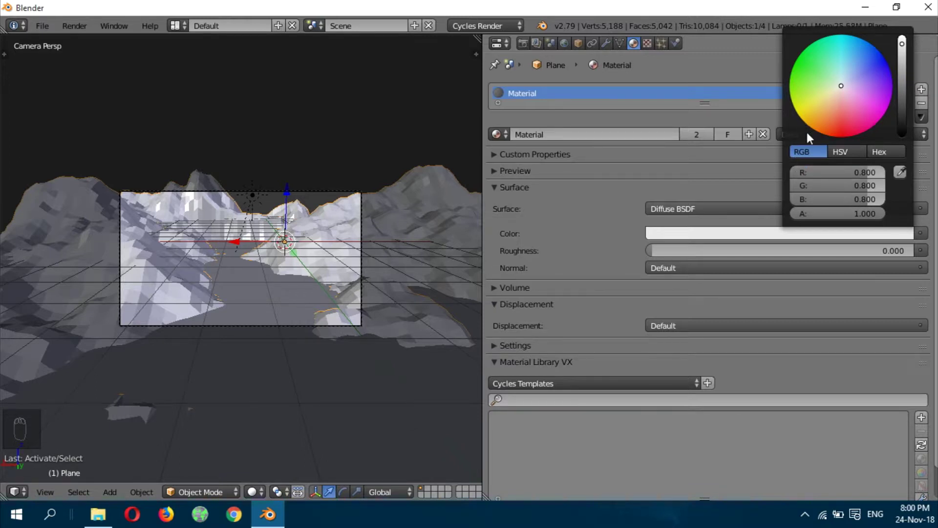
mouse_move(825, 171)
mouse_down()
mouse_move(825, 214)
mouse_move(825, 173)
mouse_up()
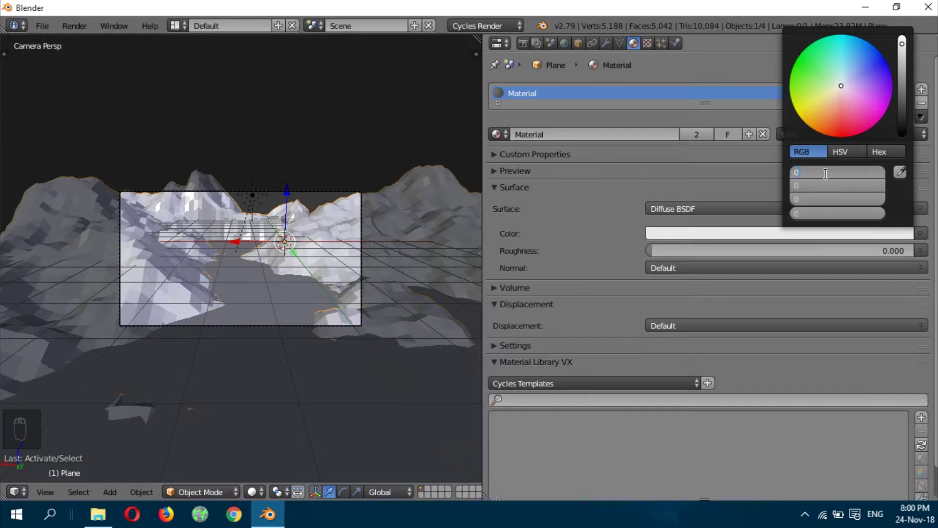
text(0.04)
key(Return)
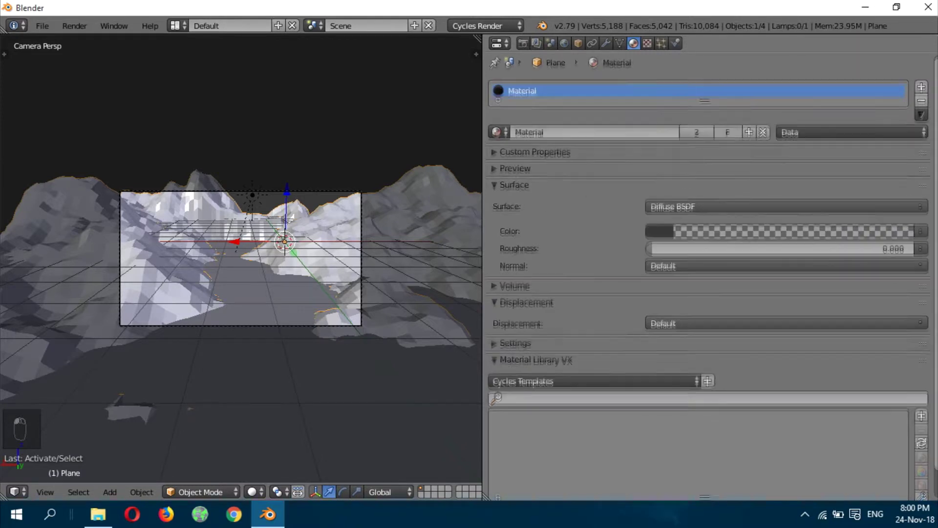
scroll(924, 230, down, 2)
scroll(924, 237, up, 2)
scroll(917, 293, down, 2)
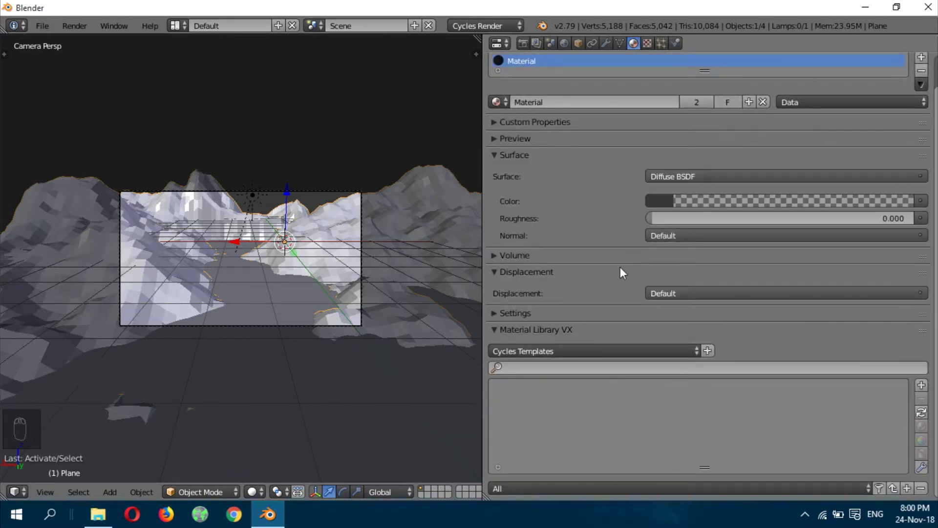
key(shift+z)
key(shift+z)
key(shift+z)
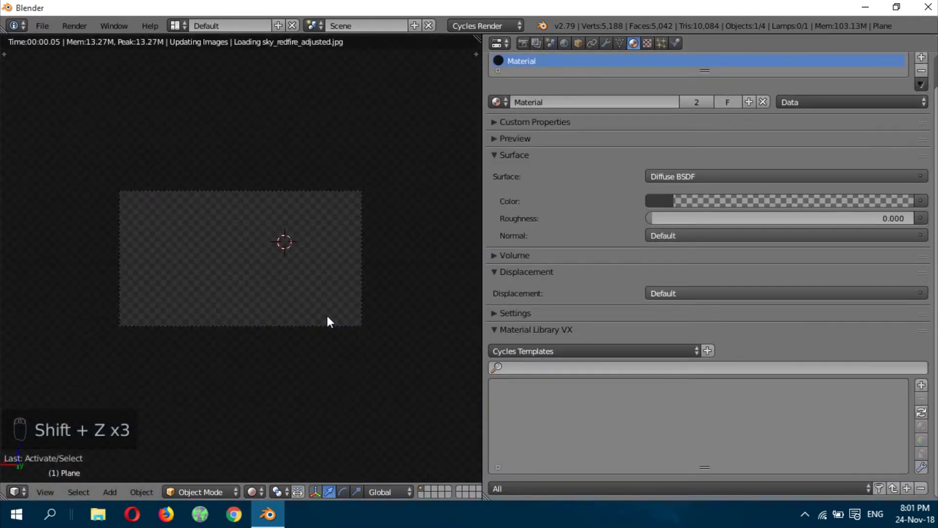
Step: Return the camera view to solid shading, switch the properties area to the Node Editor, and widen it
key(KP_Add)
key(KP_Add)
key(KP_Add)
key(KP_Add)
key(KP_Add)
click(522, 43)
key(shift+z)
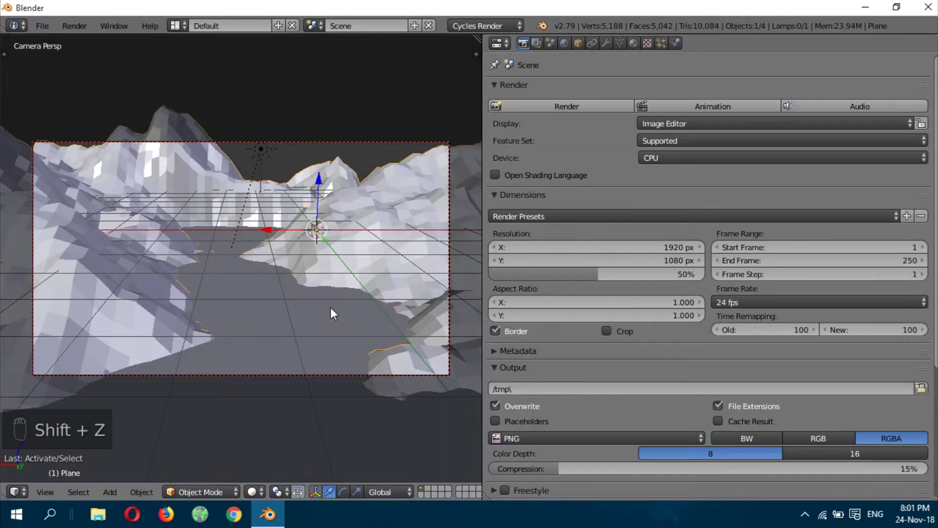
click(500, 43)
click(521, 197)
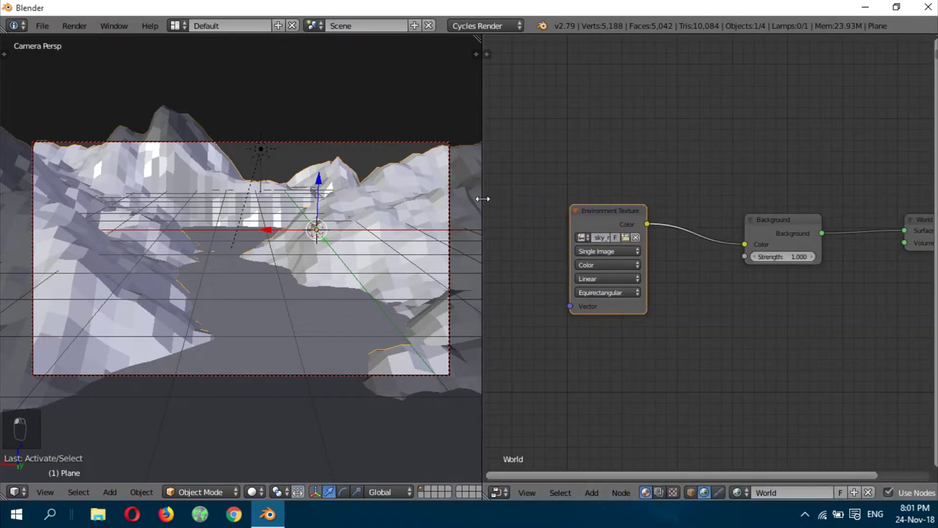
drag(483, 200, 389, 215)
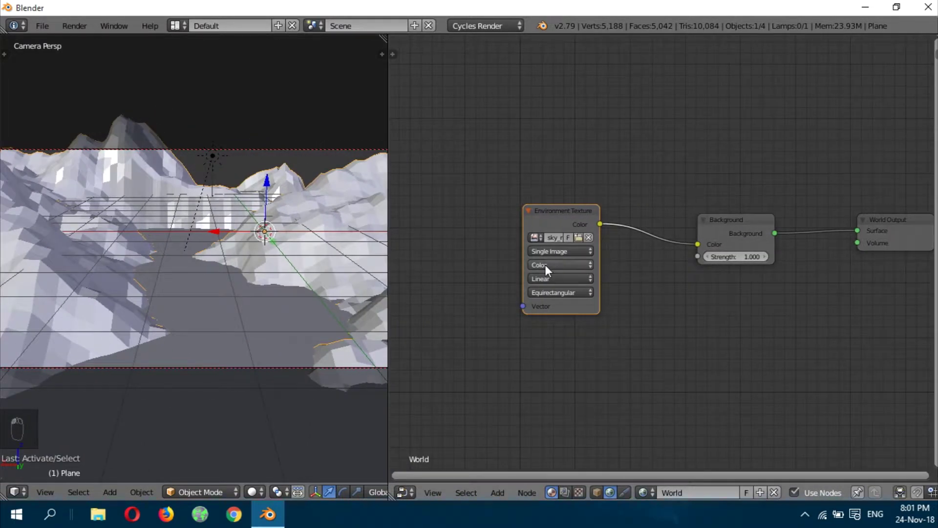
key(x)
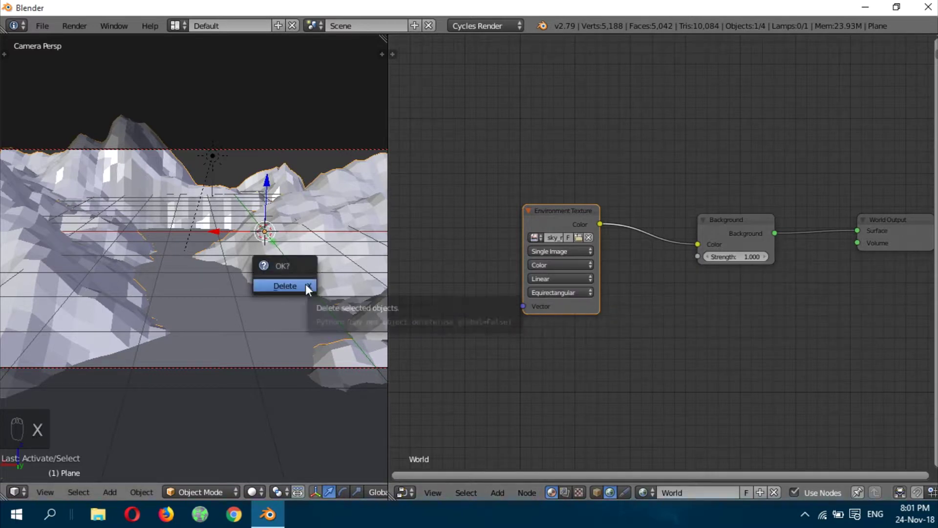
key(z)
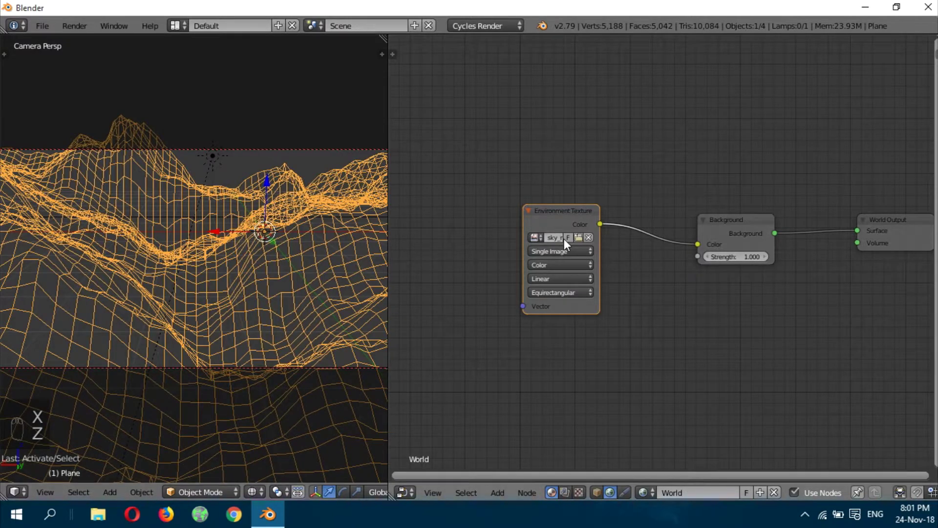
key(shift+a)
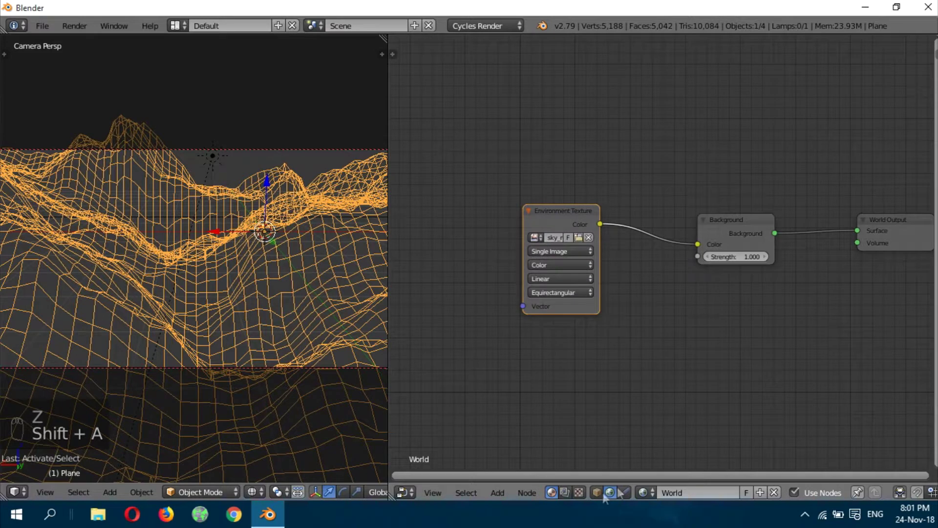
Step: Show the terrain material's nodes and shift the Diffuse BSDF and Material Output nodes over to make room
click(596, 492)
key(g)
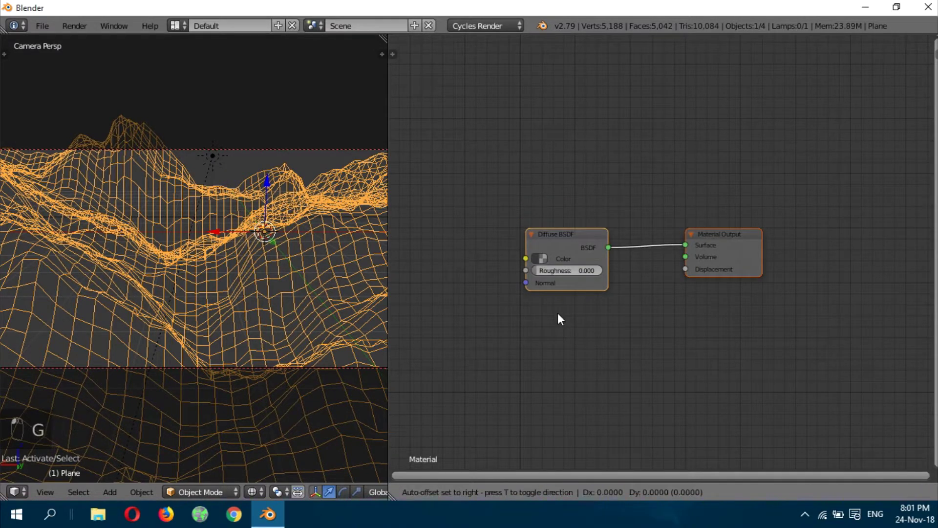
click(751, 289)
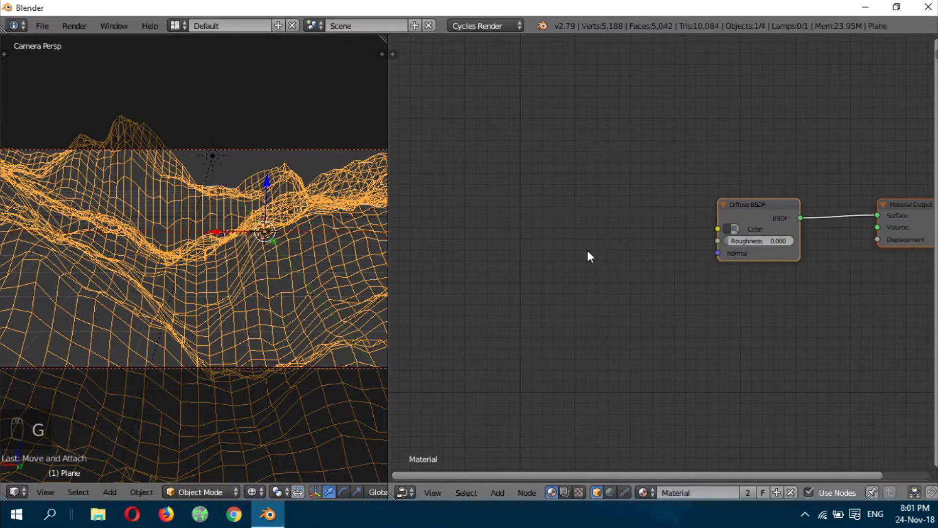
key(shift+a)
click(731, 229)
key(shift+a)
mouse_move(527, 233)
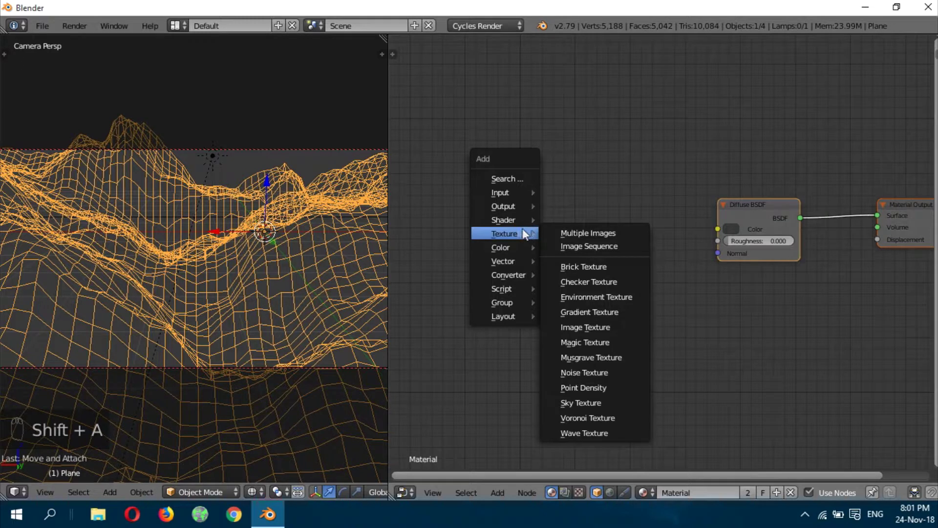
Step: Select the flat valley plane, preview the rendered camera view, and give the plane a new material named water
key(z)
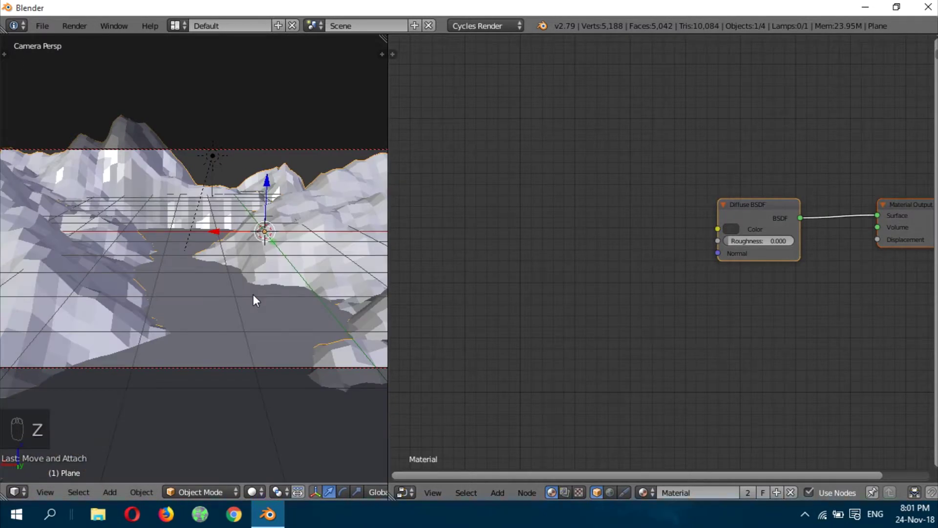
right_click(253, 295)
key(z)
key(z)
key(shift+z)
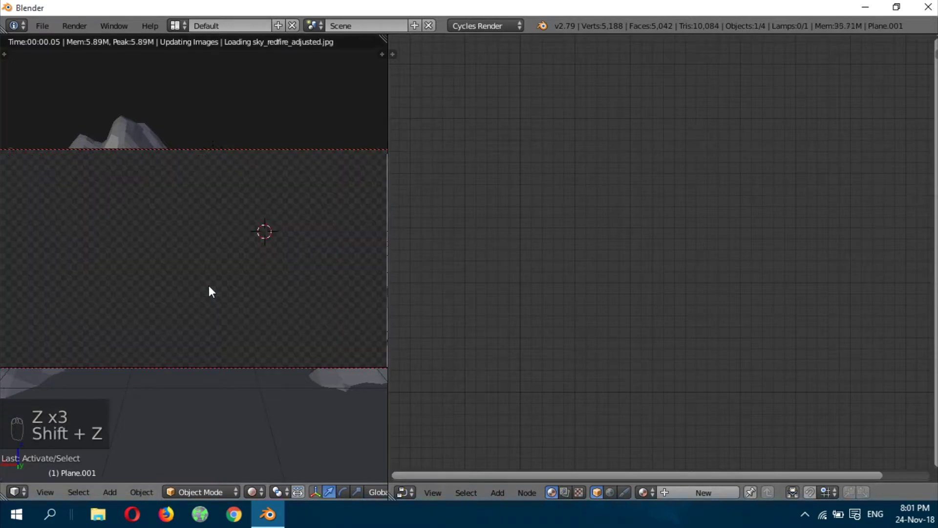
click(703, 492)
double_click(684, 492)
text(water)
key(Return)
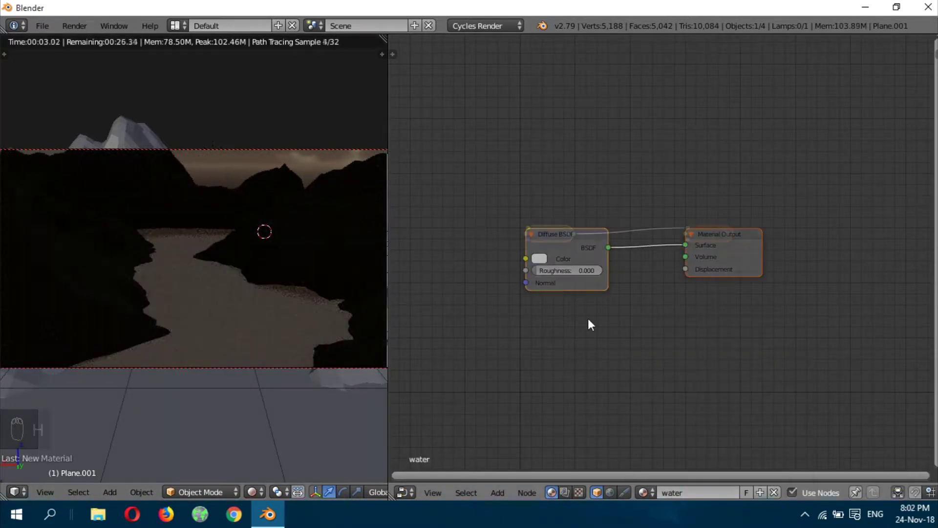
Step: Shift the water material's nodes over and switch the Diffuse BSDF node to a Glossy BSDF
key(g)
click(702, 214)
key(shift+s)
mouse_move(673, 243)
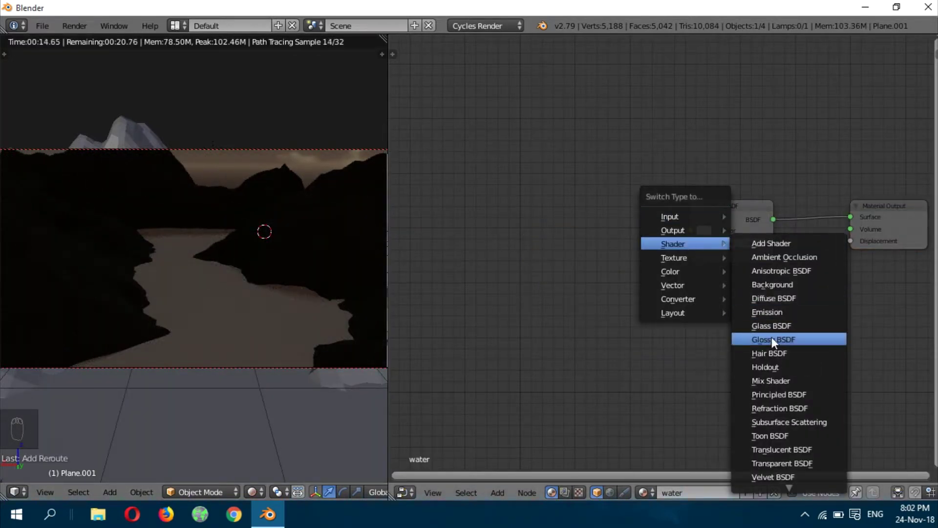
click(772, 339)
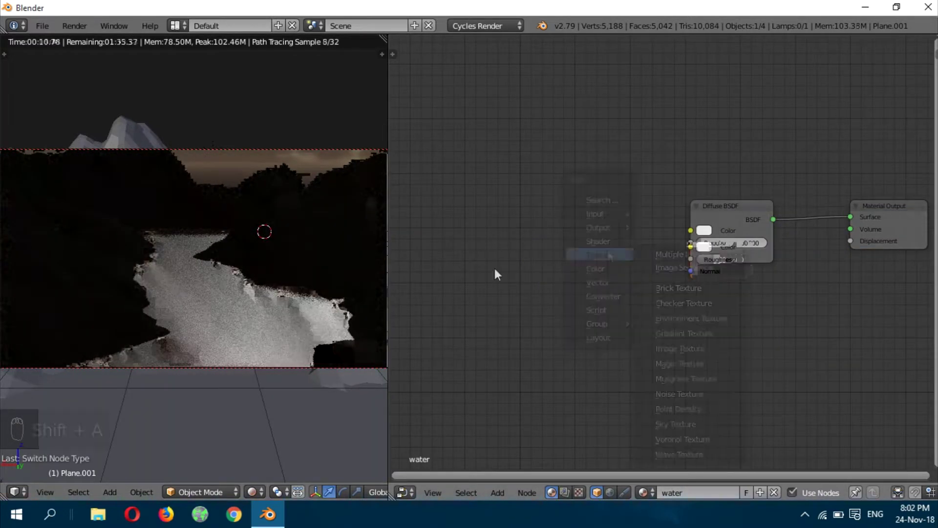
Step: Add a Musgrave Texture node, return to the solid view, and place a duplicate of the node below it
key(shift+a)
mouse_move(606, 366)
click(684, 291)
click(470, 235)
key(shift+z)
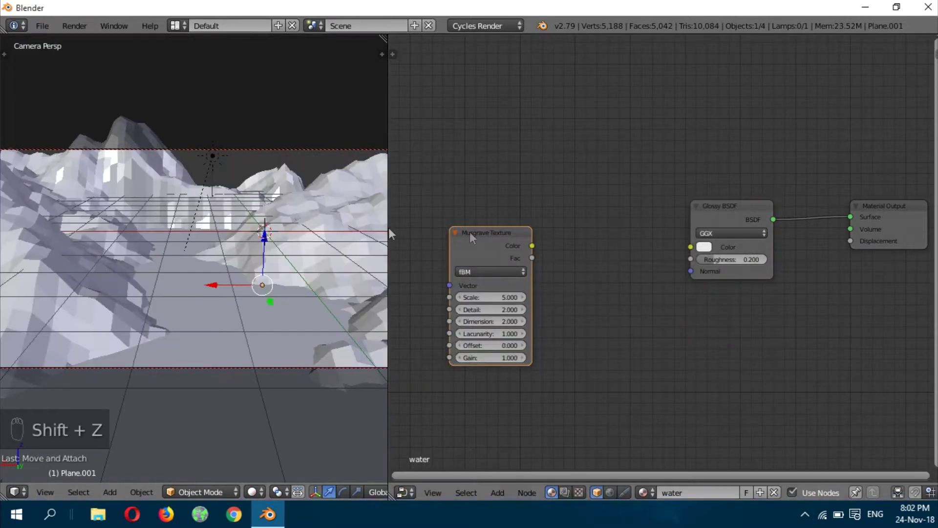
key(shift+d)
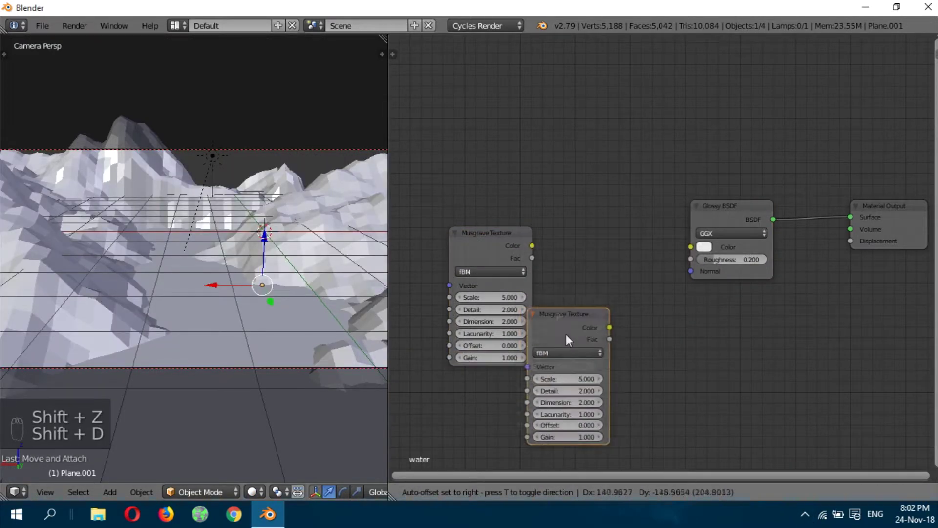
click(566, 340)
Step: Add a MixRGB color node below the Glossy BSDF
key(shift+a)
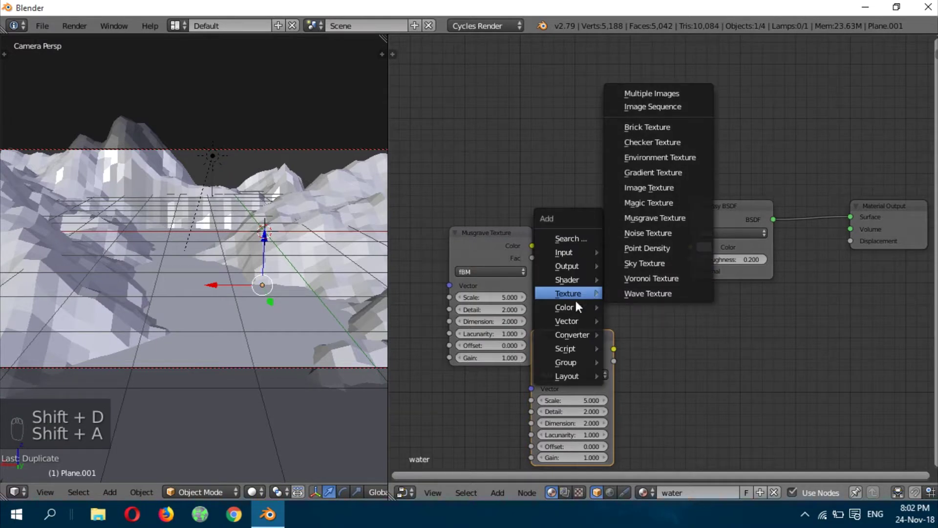
mouse_move(586, 308)
click(649, 380)
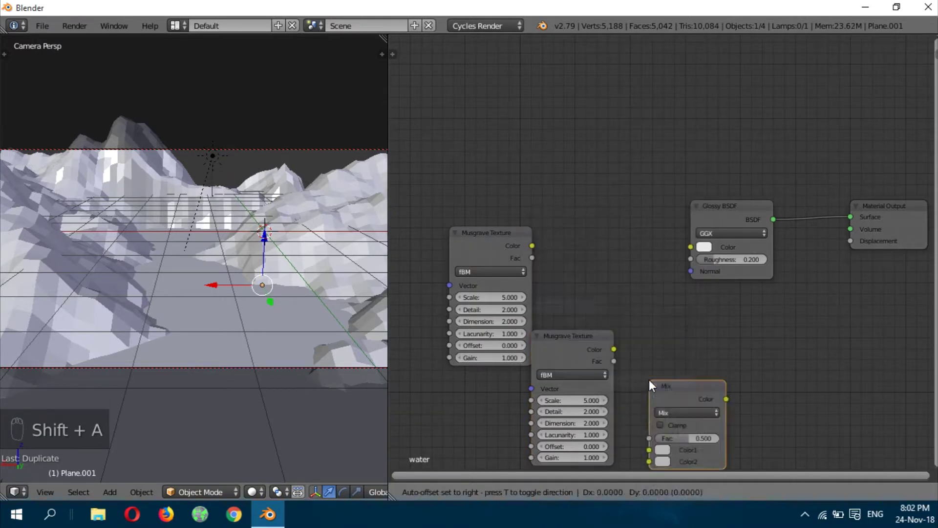
click(699, 303)
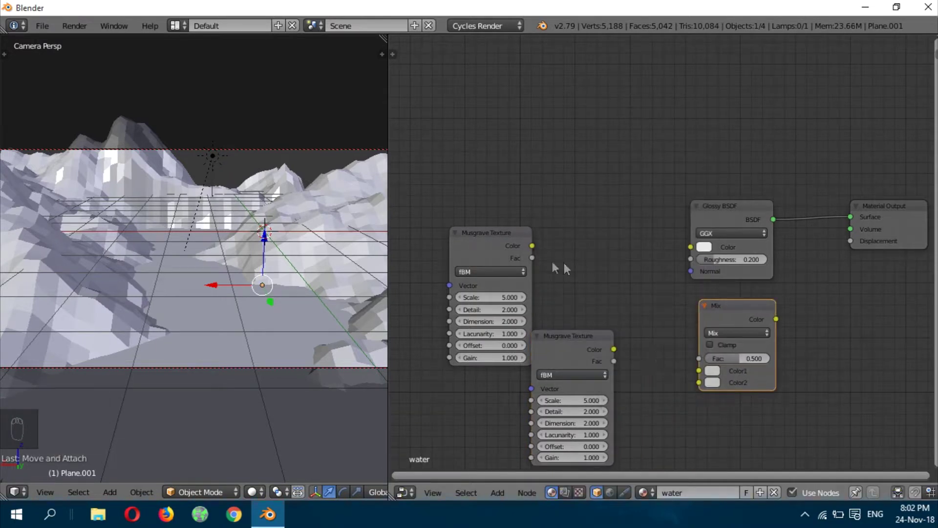
Step: Link the two Musgrave Color outputs to the Mix node's Color1 and Color2 and set its Fac to 0.75
drag(532, 245, 718, 370)
drag(614, 349, 694, 384)
click(721, 359)
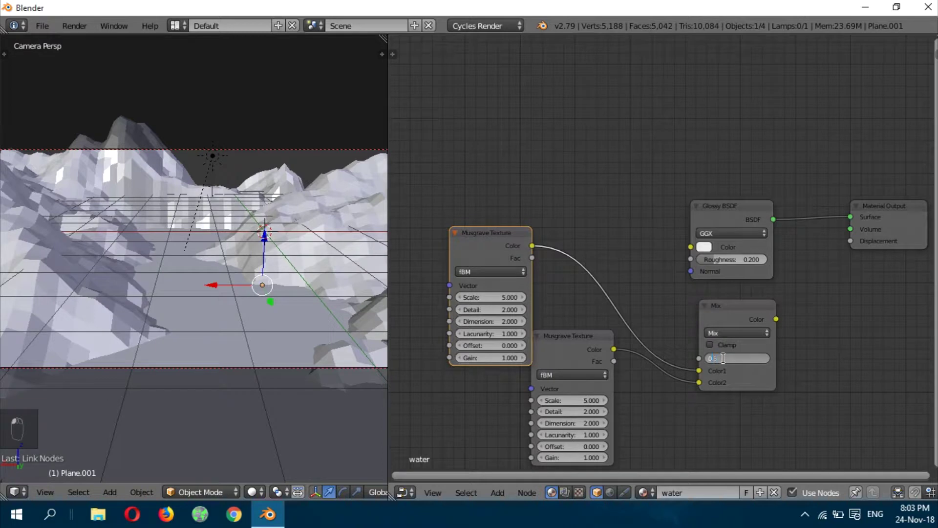
click(724, 359)
key(Return)
Step: Set the first Musgrave Texture to Scale 30 and Detail 0.2, and the duplicate to Scale 50 and Detail 0.3, moving the duplicate lower
click(576, 398)
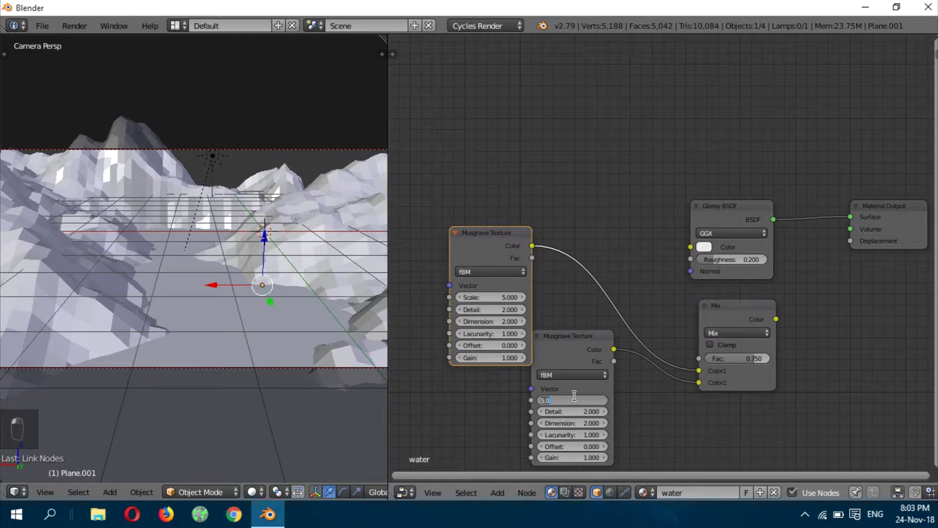
click(492, 297)
click(493, 309)
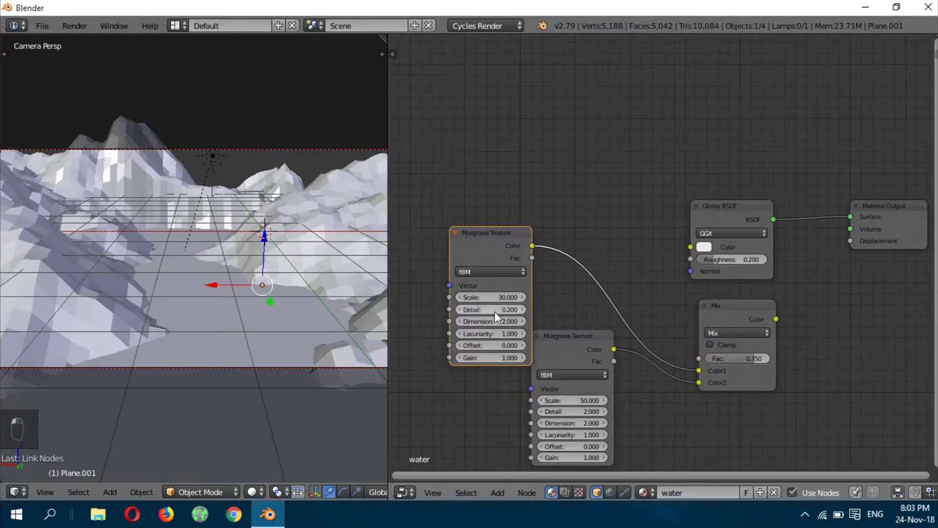
click(572, 411)
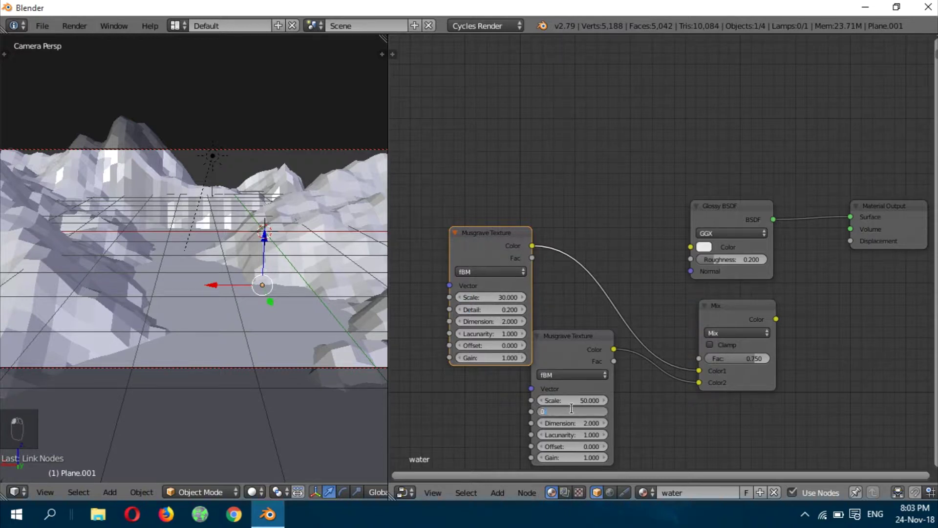
drag(591, 338, 582, 368)
Step: Set the Glossy BSDF's Roughness to 0.05 and move the node above the Musgrave textures
click(705, 260)
key(Return)
drag(718, 233, 576, 191)
Step: Insert a Mix Shader node on the link between the Glossy BSDF and the Material Output
key(shift+a)
mouse_move(572, 164)
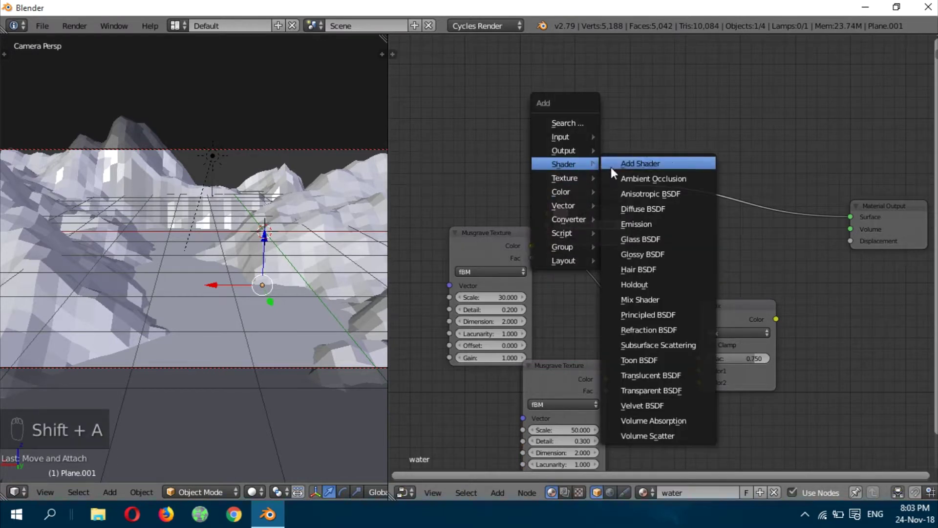
click(640, 300)
click(700, 168)
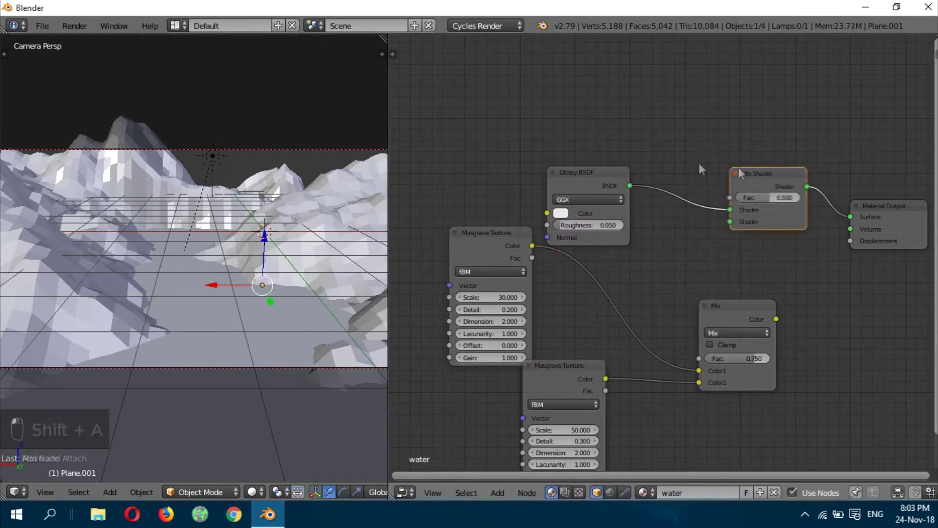
Step: Add a Fresnel node above the Glossy BSDF and link its Fac output to the Mix Shader's Fac
key(shift+a)
mouse_move(643, 128)
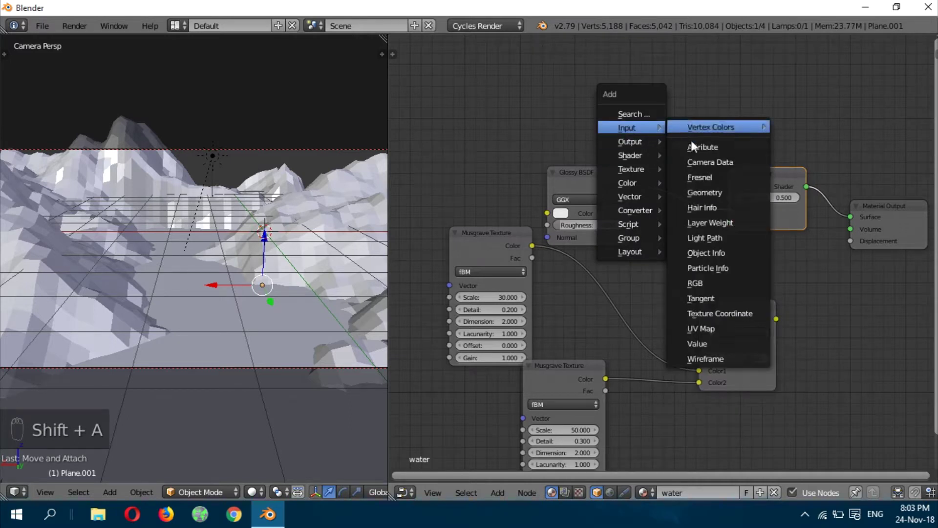
click(696, 179)
click(576, 102)
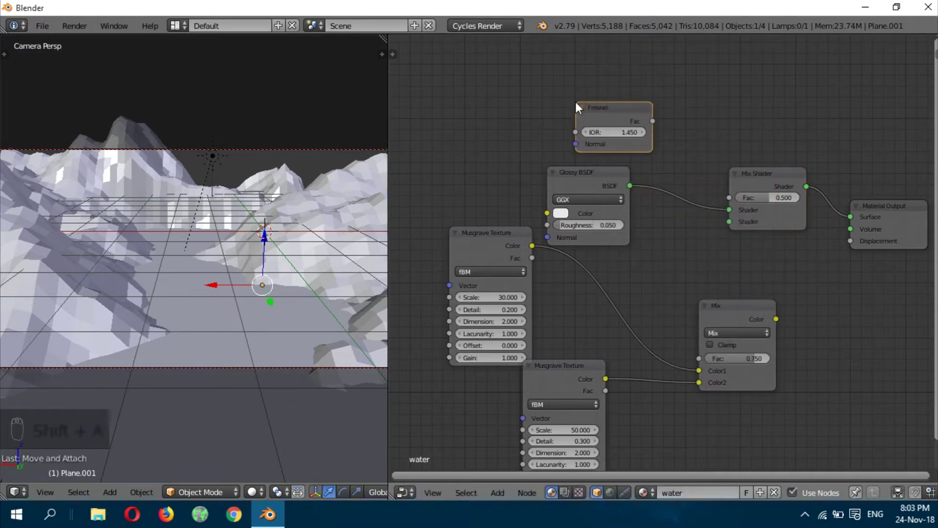
drag(651, 121, 729, 197)
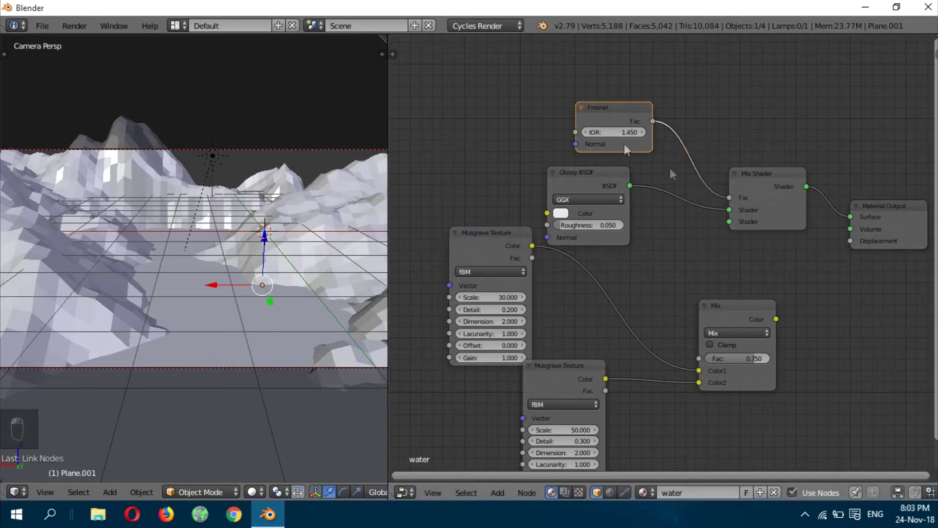
drag(609, 112, 579, 106)
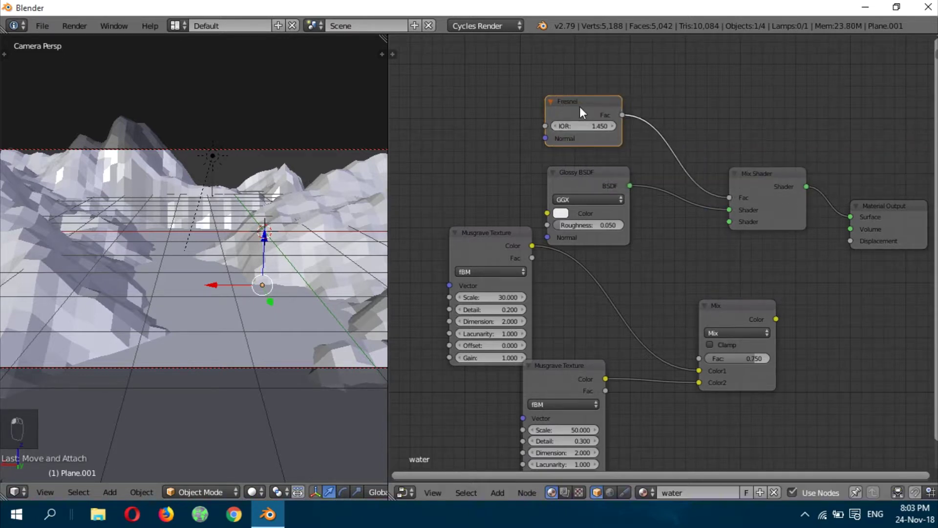
Step: Switch the Fresnel node to Layer Weight, reposition it, and collapse it
key(shift+s)
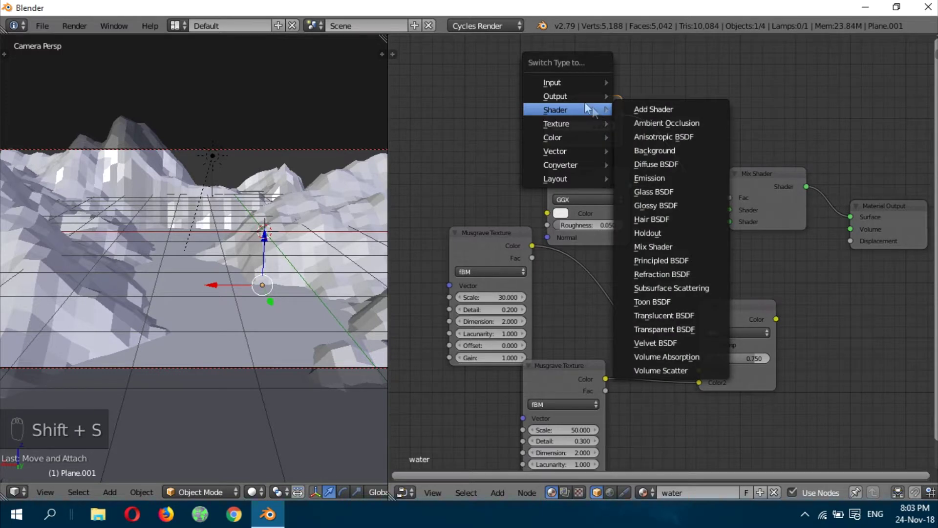
mouse_move(581, 93)
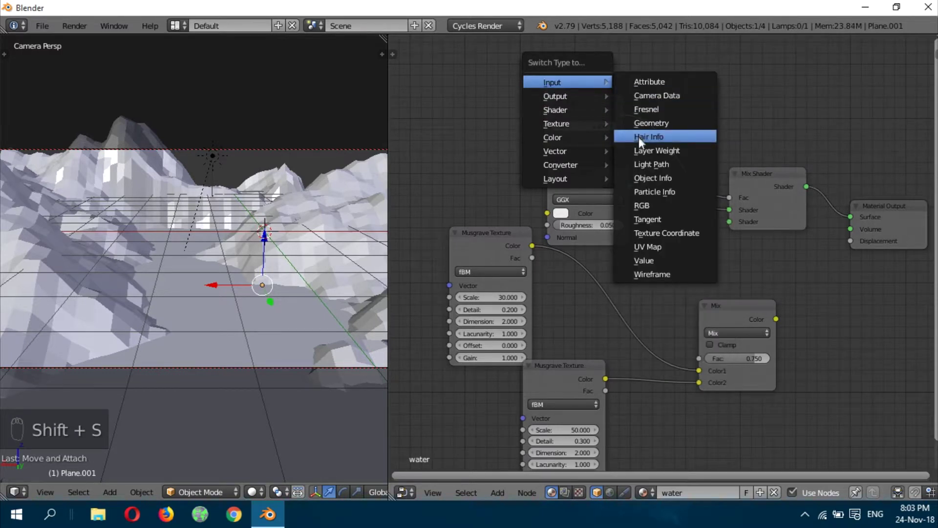
click(639, 150)
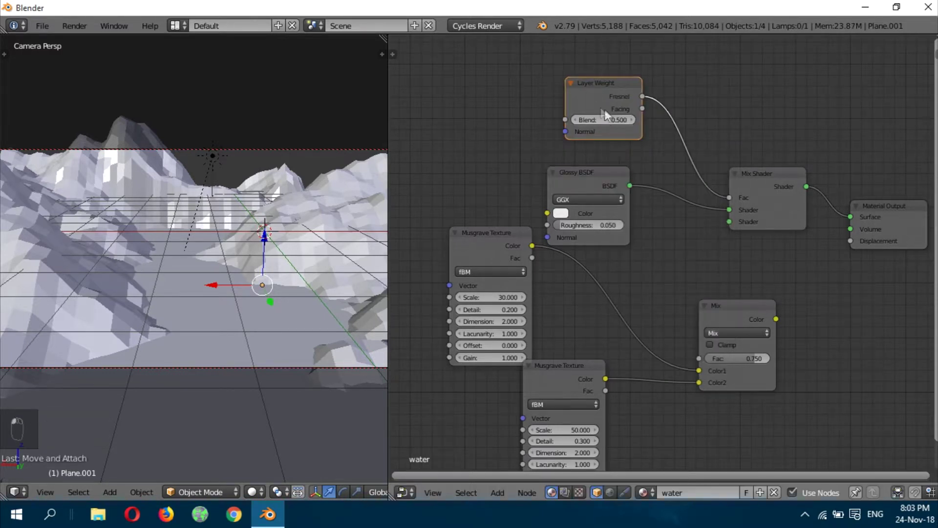
drag(641, 72, 640, 71)
click(571, 82)
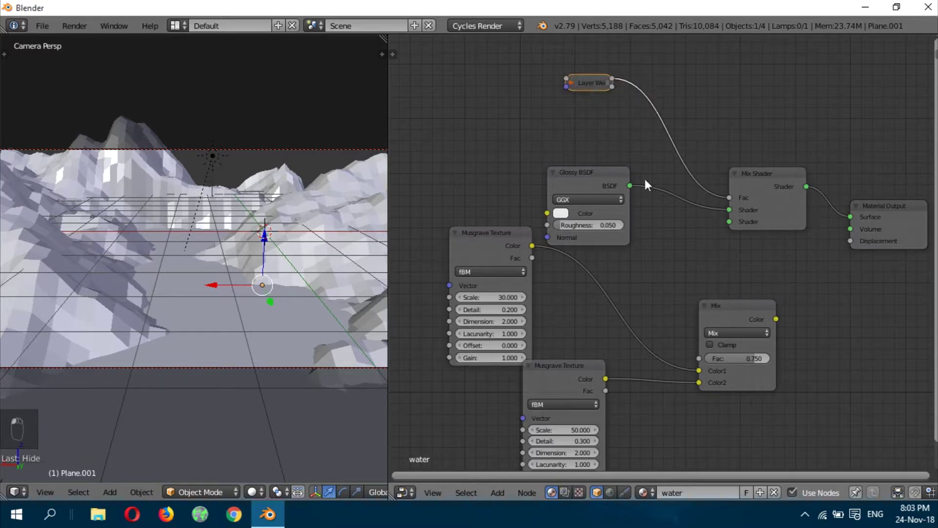
Step: Link the Mix node's Color output to the Material Output's Displacement and preview the rendered view
drag(777, 318, 851, 240)
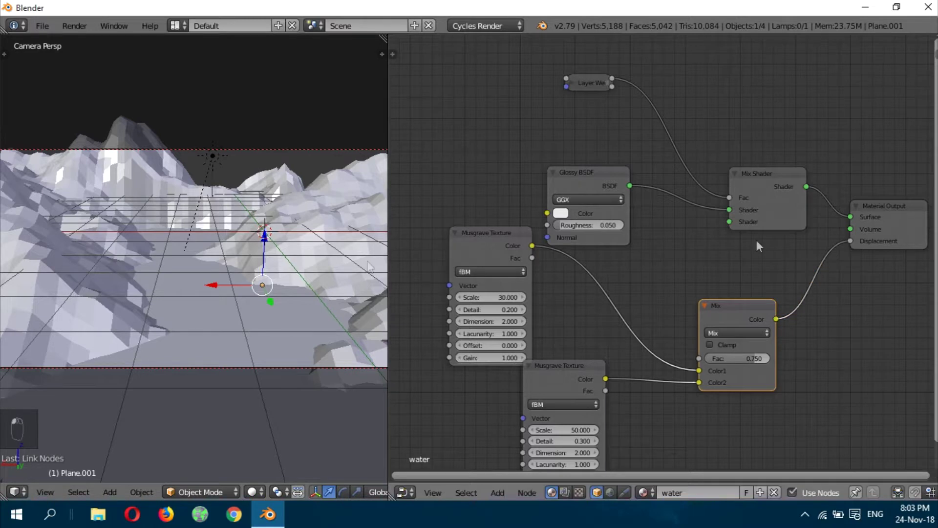
key(shift+z)
Step: Set the Scale of the lower Musgrave Texture to 100 and of the upper one to 80
double_click(562, 430)
text(100)
key(Return)
double_click(475, 296)
text(80)
key(Return)
Step: Replace the node editor with the Properties editor, leave the rendered preview, and set the sun lamp's Strength to 2
click(405, 493)
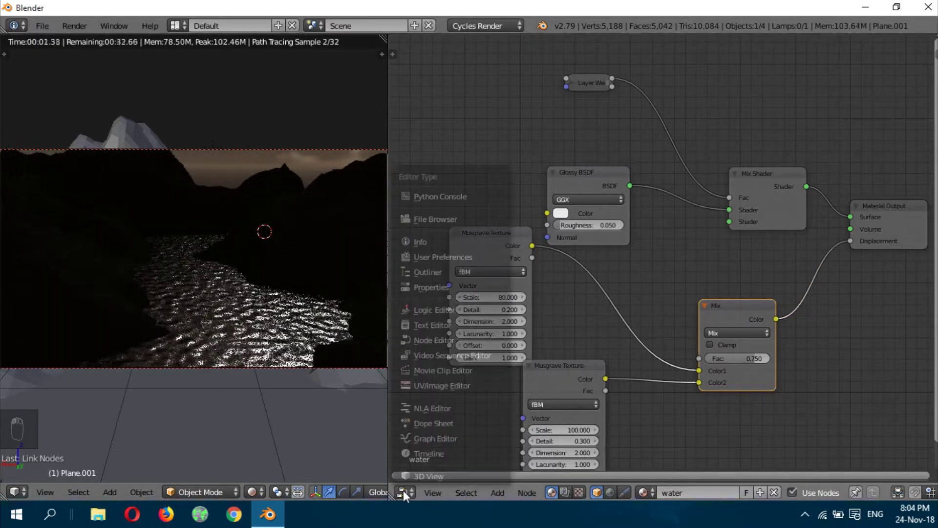
click(430, 288)
key(shift+z)
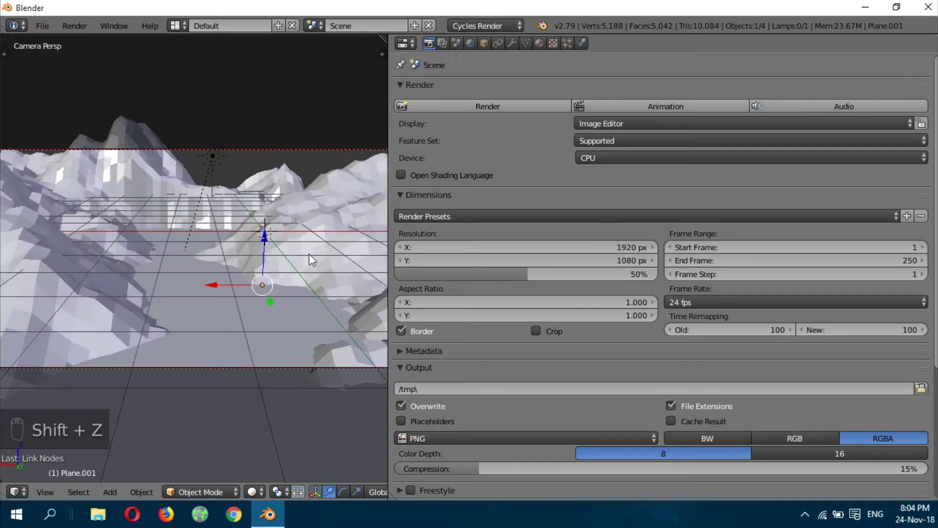
right_click(212, 160)
click(498, 43)
click(512, 43)
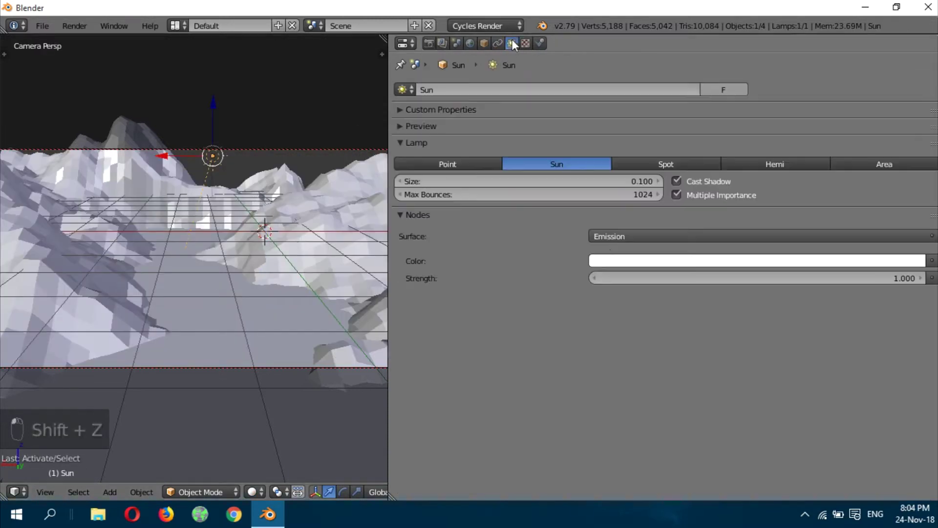
double_click(649, 277)
text(2)
key(Return)
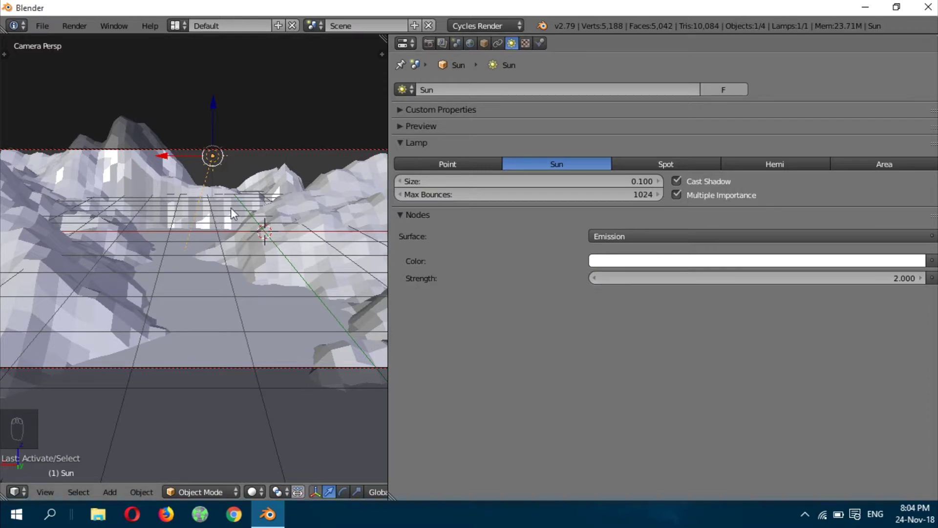
Step: Set the terrain material's viewport color to a very dark brown (R 0.006, G 0.003, B 0.002)
right_click(279, 192)
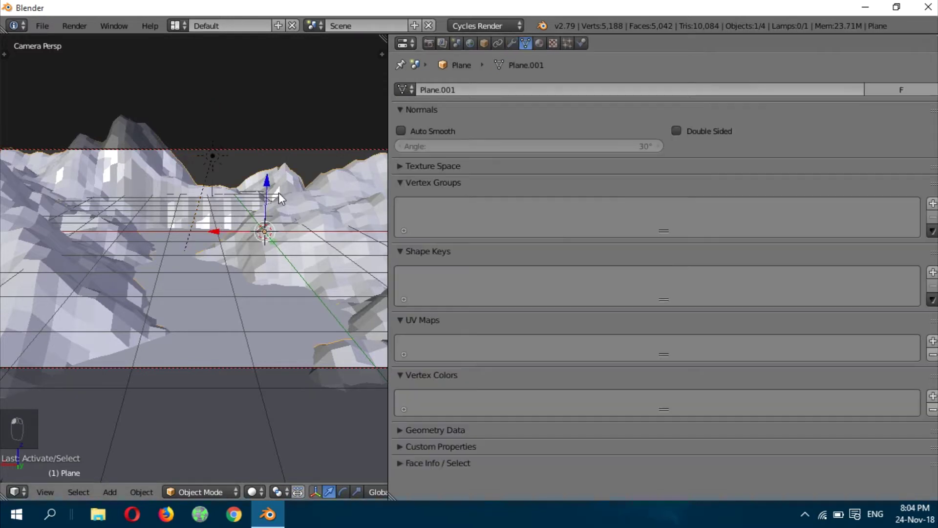
click(539, 43)
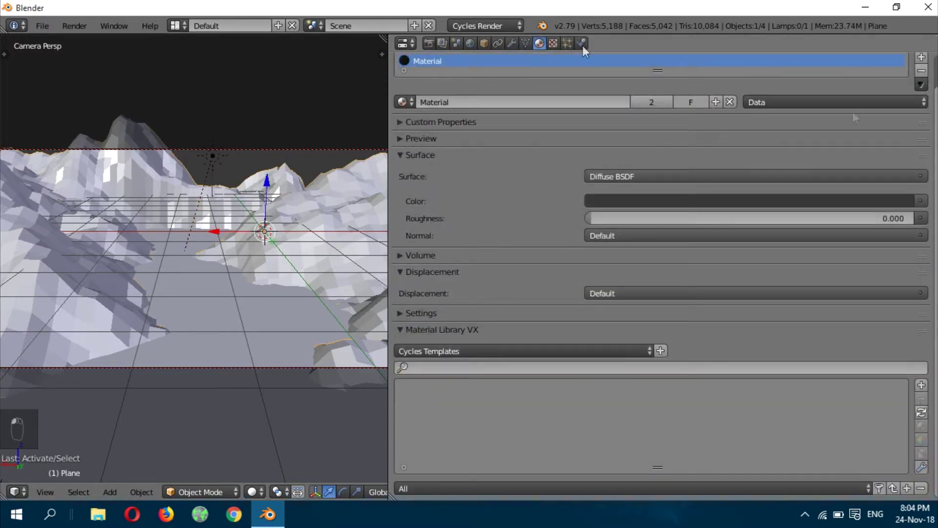
click(480, 330)
click(488, 313)
click(585, 419)
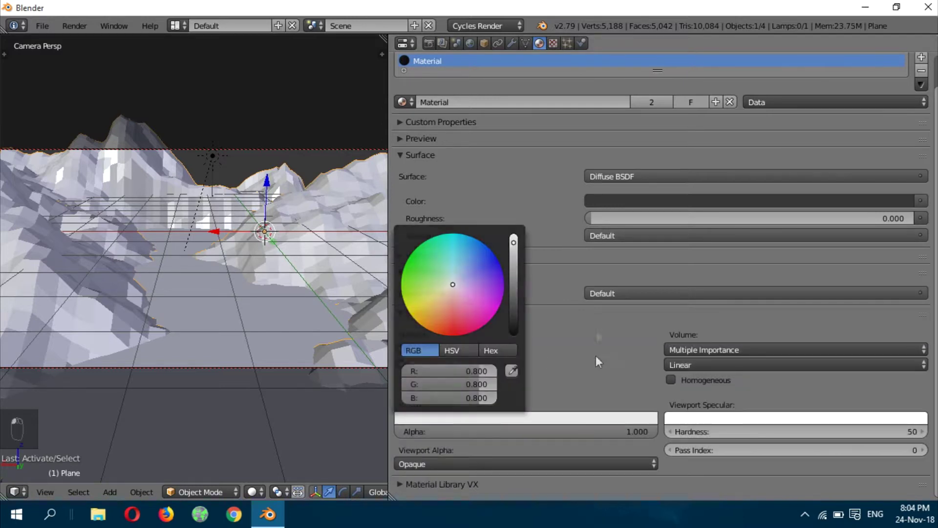
click(514, 419)
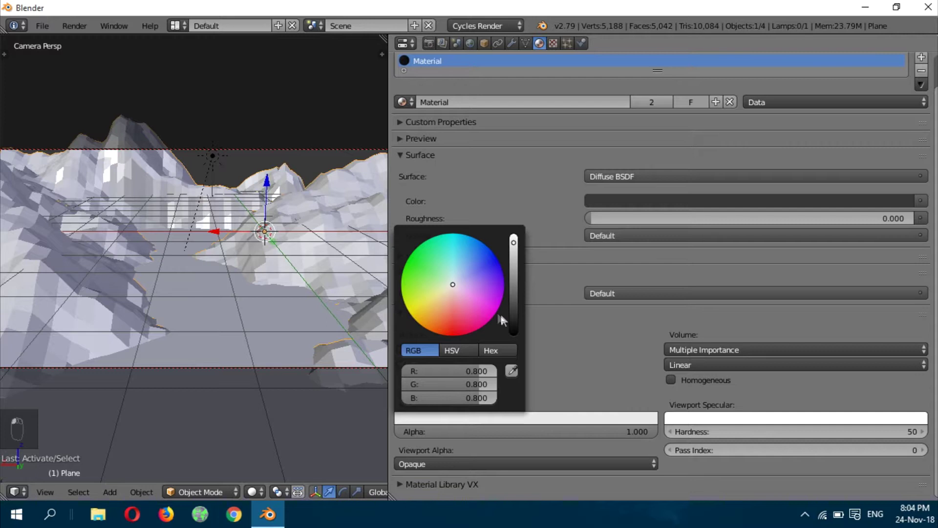
drag(513, 243, 502, 326)
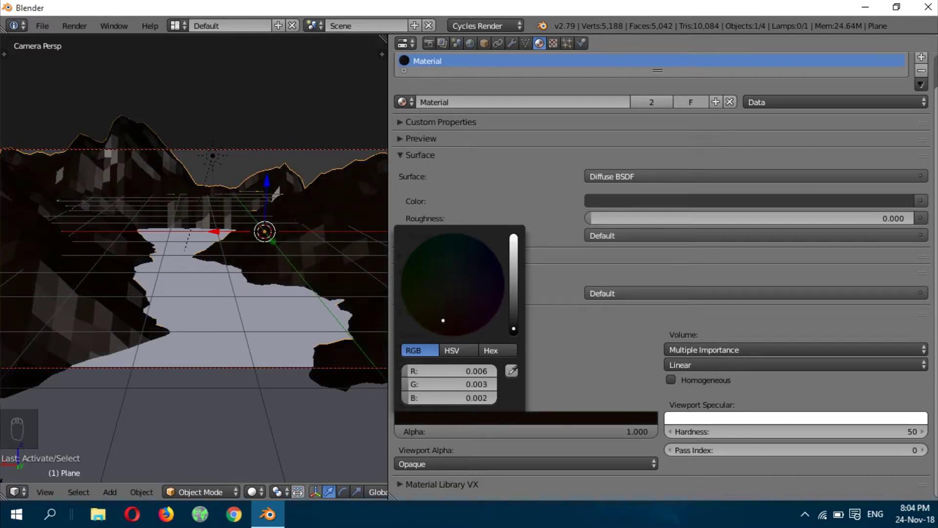
Step: Select the water plane and briefly preview the scene in rendered shading
right_click(214, 339)
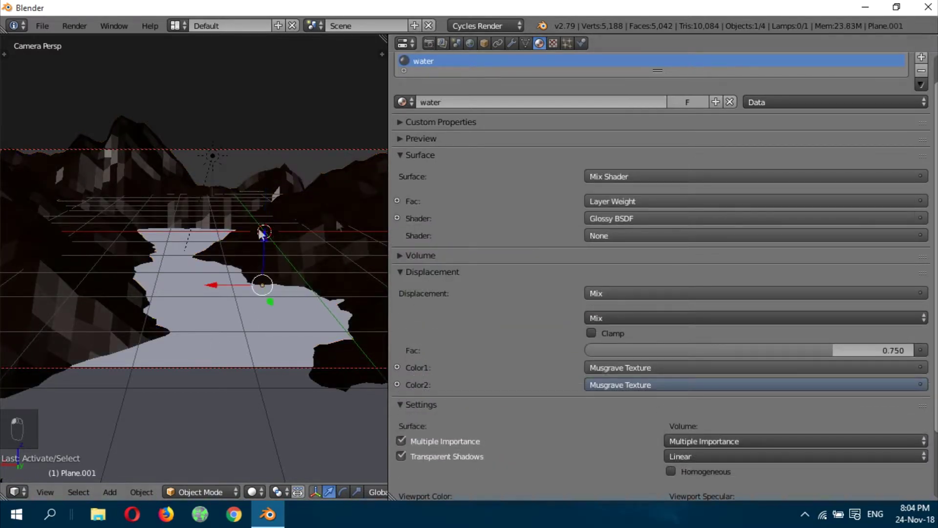
key(shift+z)
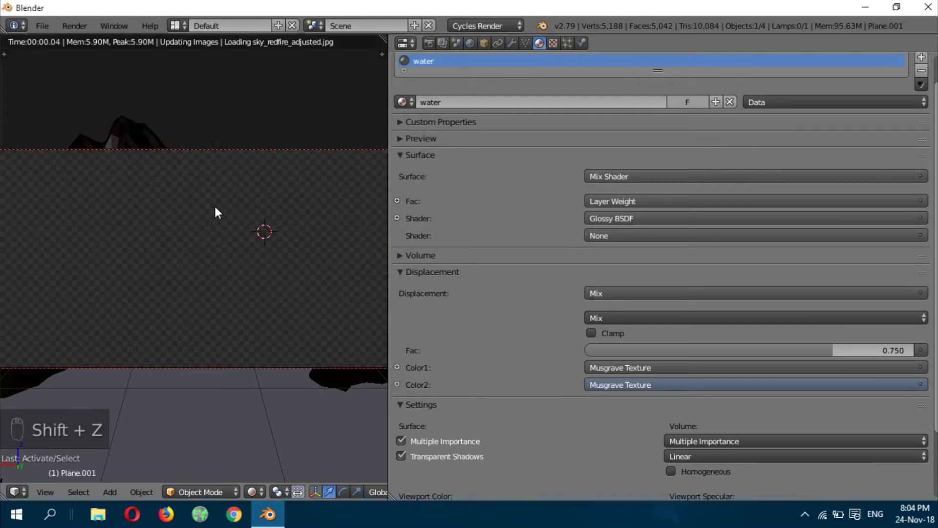
key(shift+z)
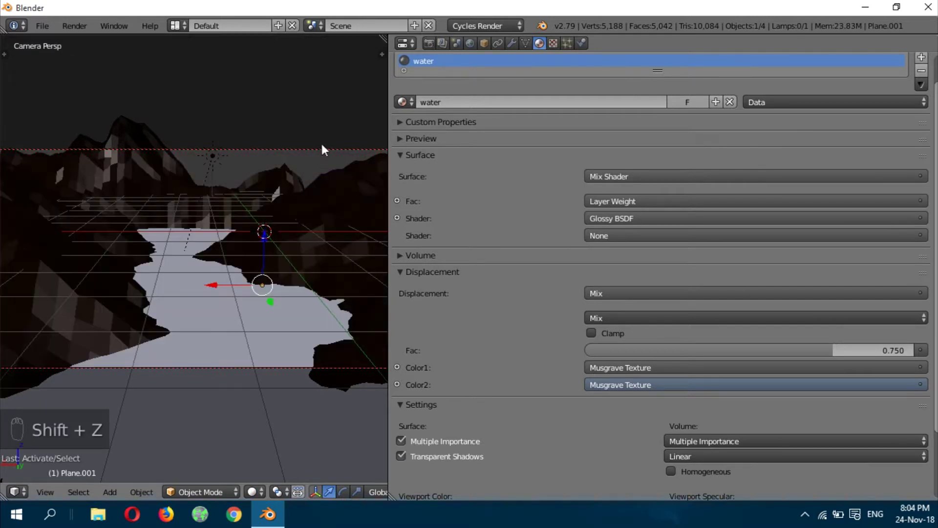
Step: Move the camera along the global X axis to reframe the river and preview the rendered view
right_click(322, 148)
key(g)
key(x)
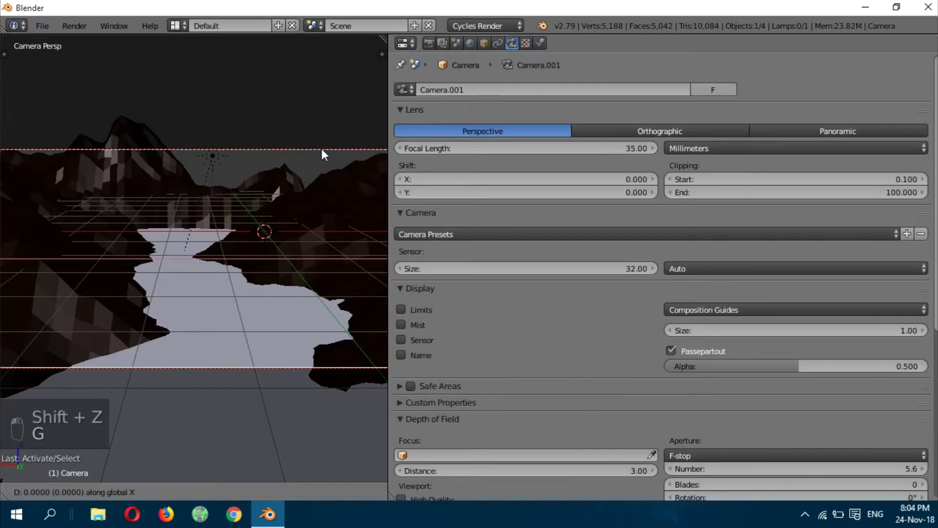
click(259, 159)
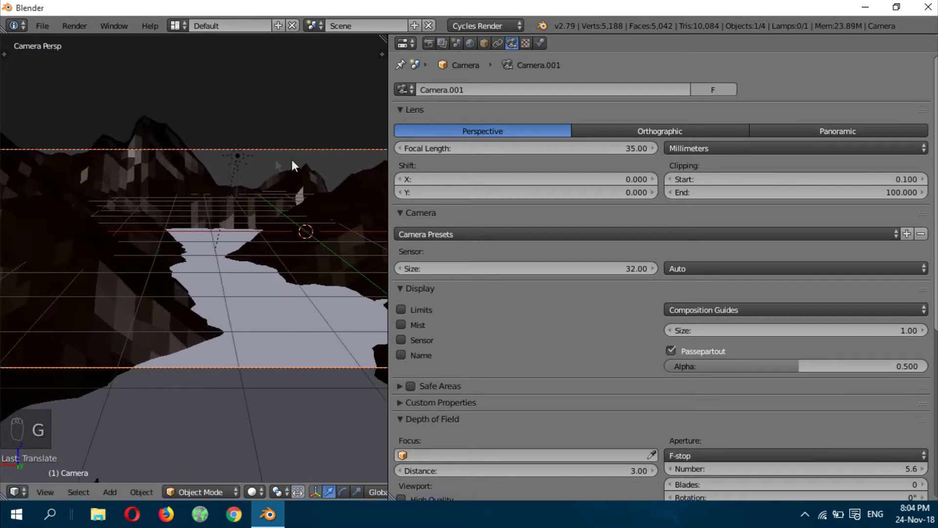
key(shift+z)
Step: Set the render resolution percentage to 20% and the tile order to Top to Bottom
click(429, 43)
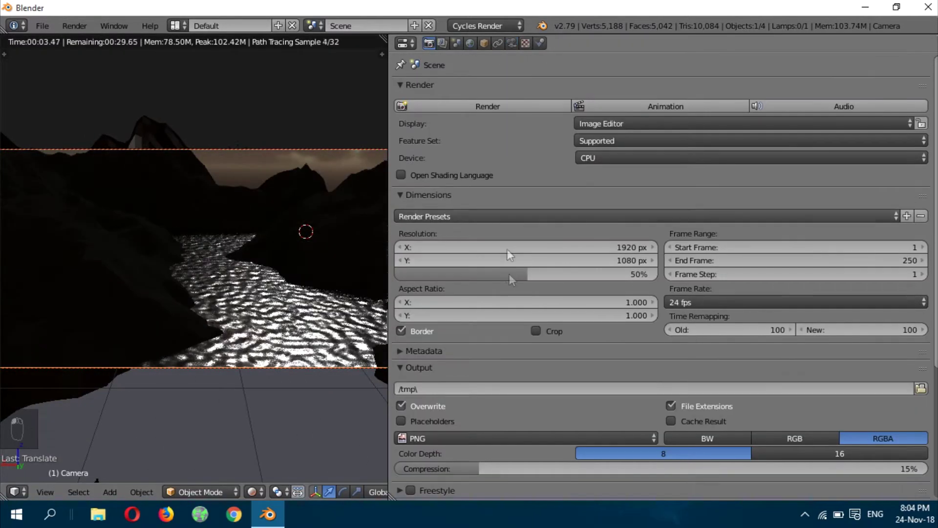
click(442, 43)
click(429, 43)
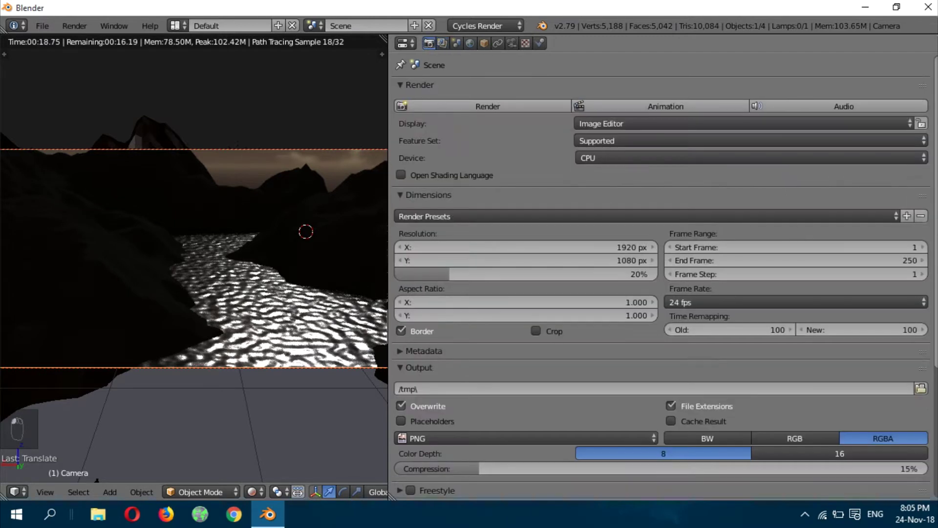
scroll(425, 420, down, 15)
click(430, 403)
click(489, 309)
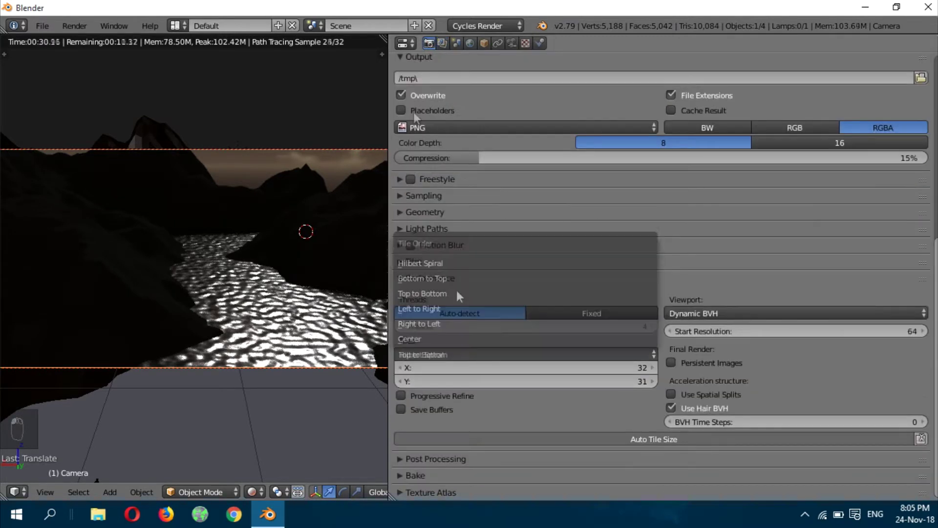
Step: Render the image and enlarge the area showing the render result
scroll(489, 245, up, 15)
click(448, 104)
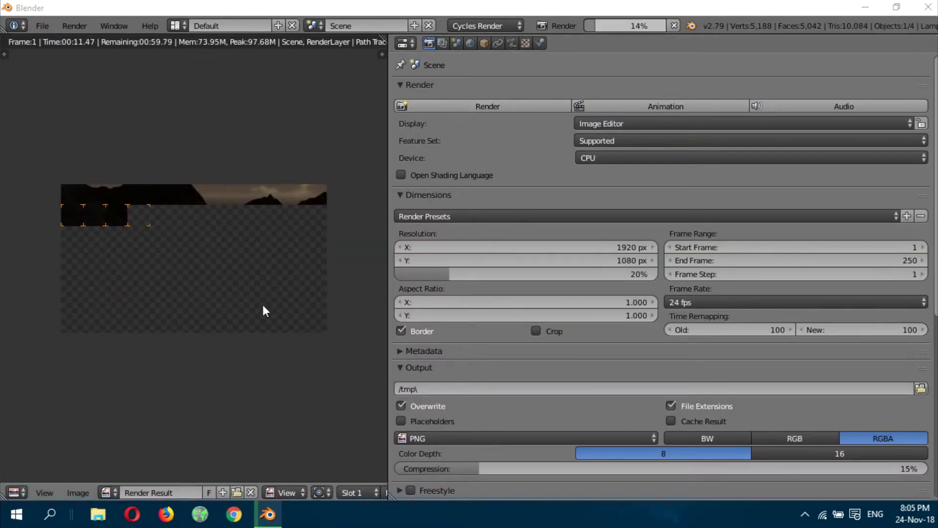
drag(389, 351, 569, 362)
click(805, 514)
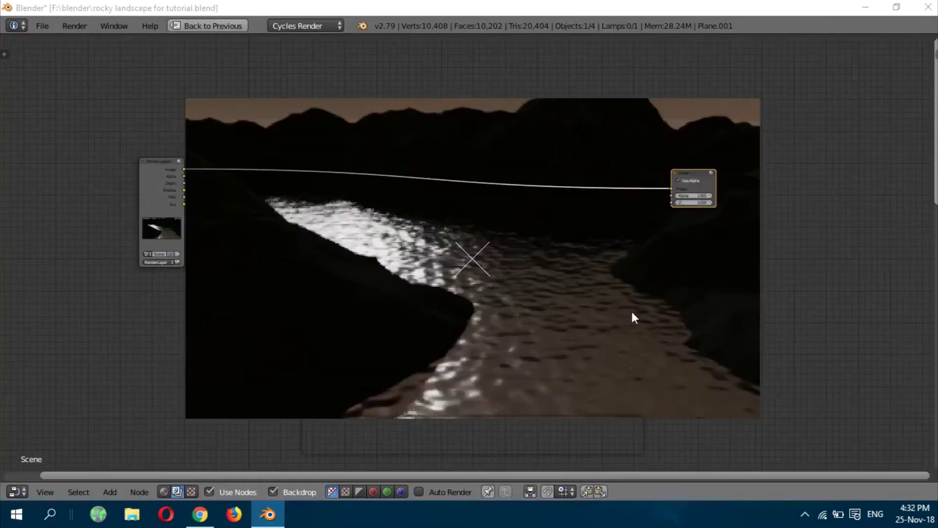
Step: Insert a Mix node between the Render Layers and Viewer nodes and set its blend mode to Add
drag(165, 211, 242, 212)
key(Home)
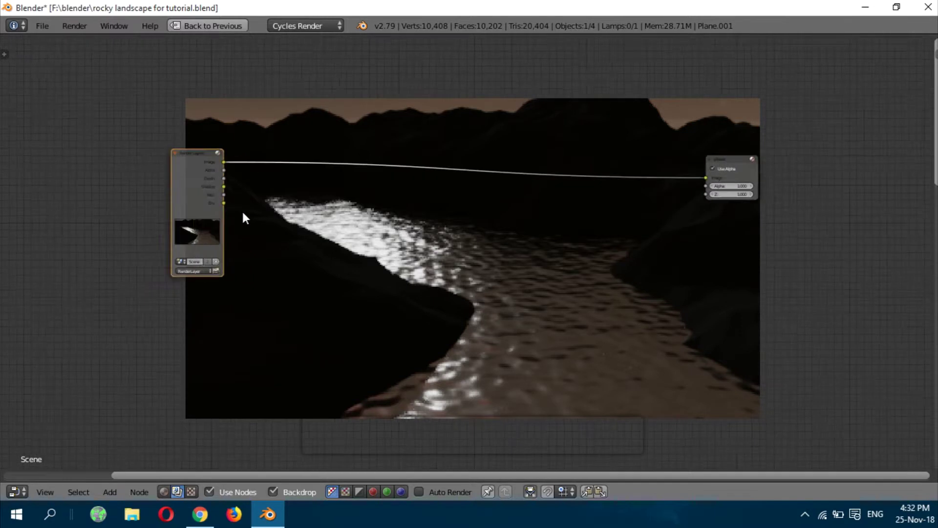
key(shift+a)
mouse_move(244, 186)
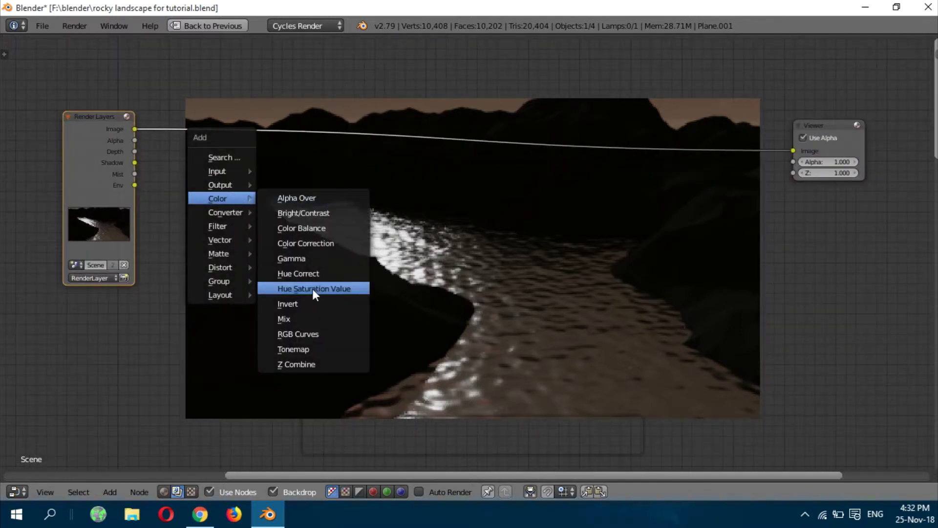
click(309, 318)
click(391, 120)
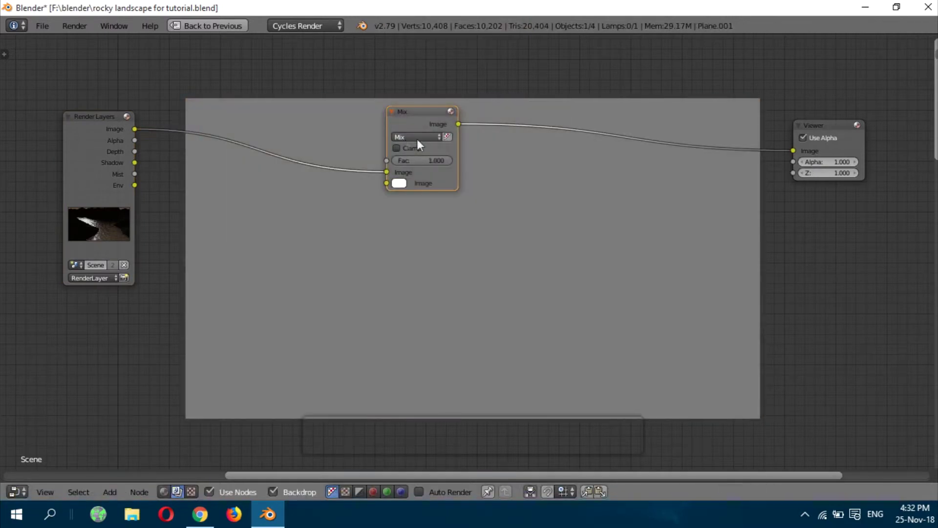
click(416, 138)
click(412, 160)
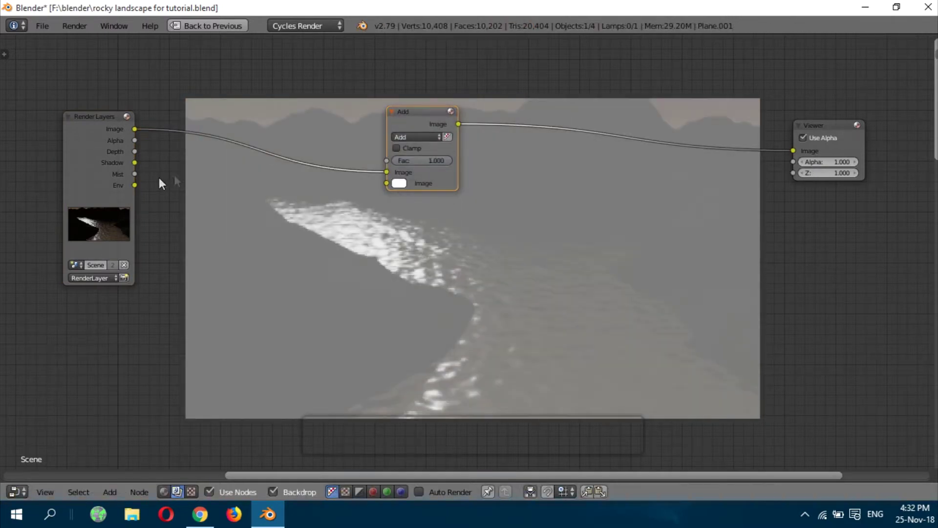
Step: Add a ColorRamp node, linking the Mist pass to its Fac and its Image output to the Add node's second Image input
key(shift+a)
mouse_move(196, 174)
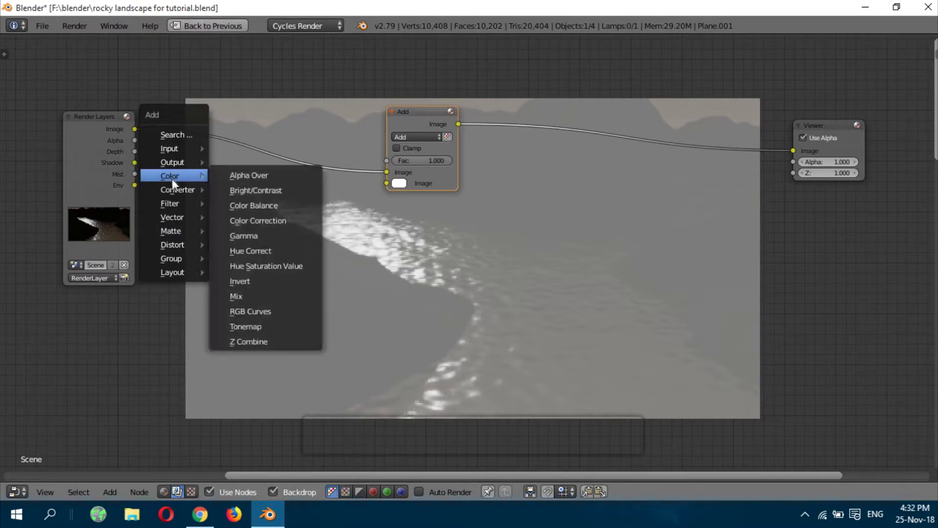
click(249, 205)
click(230, 198)
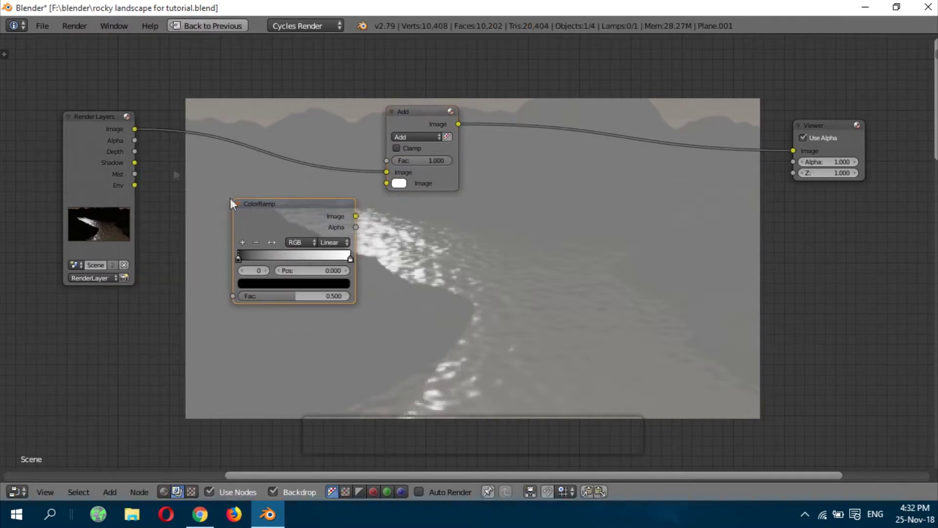
drag(134, 174, 196, 193)
drag(204, 229, 233, 295)
drag(334, 224, 387, 183)
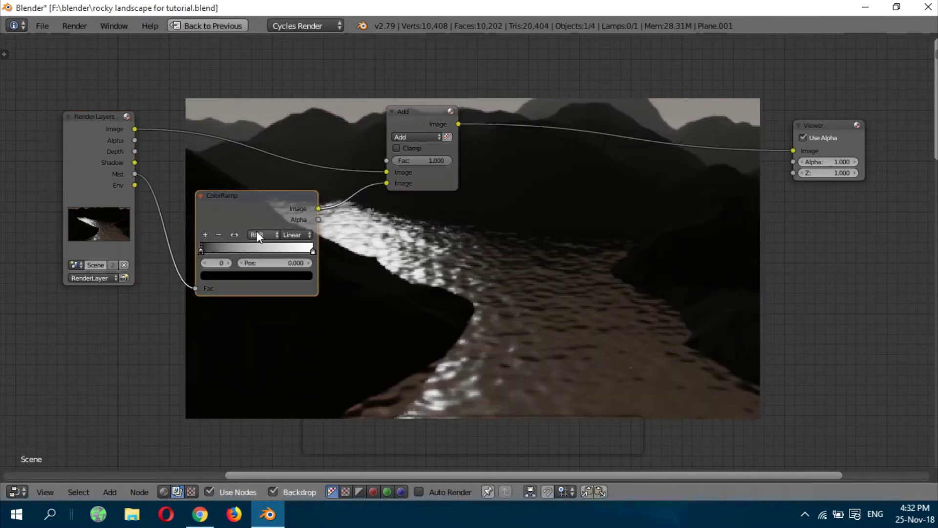
Step: Add a color stop to the ColorRamp at position 0.136 and collapse the node
click(205, 235)
drag(258, 253, 198, 244)
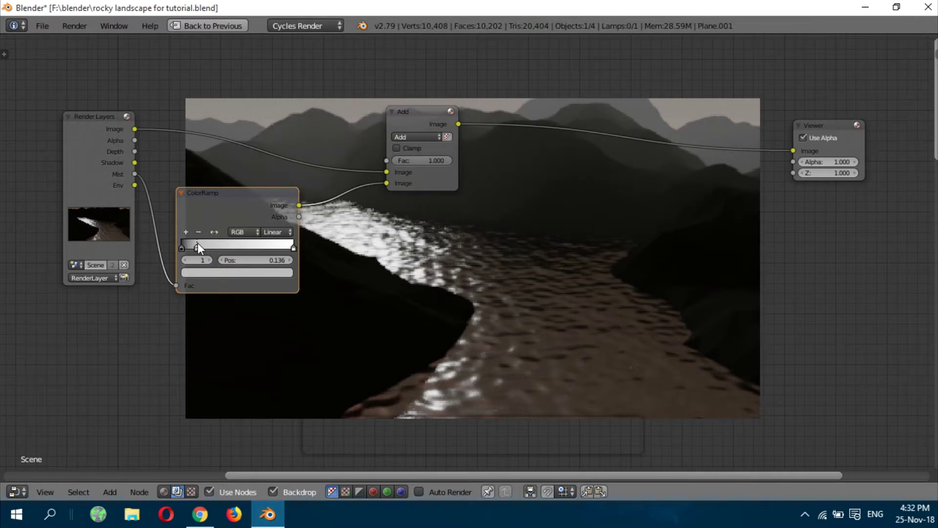
drag(213, 208, 219, 211)
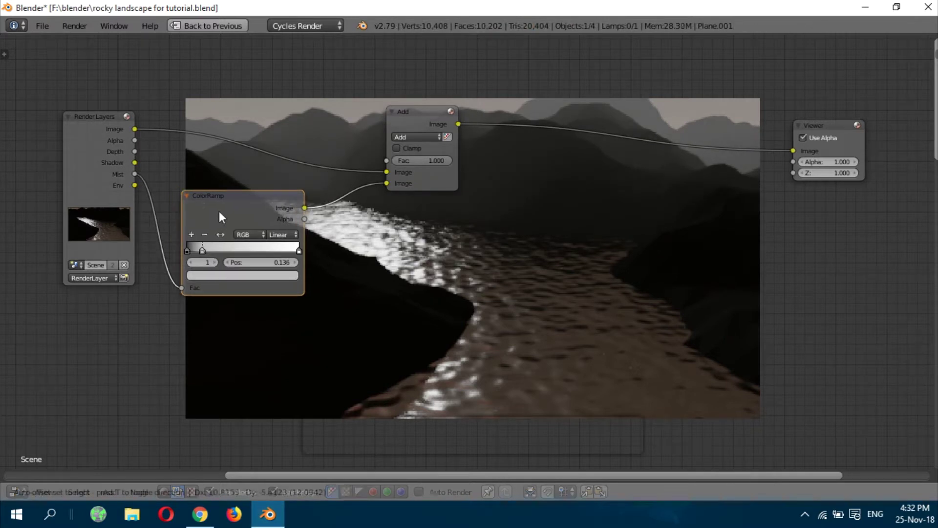
click(187, 195)
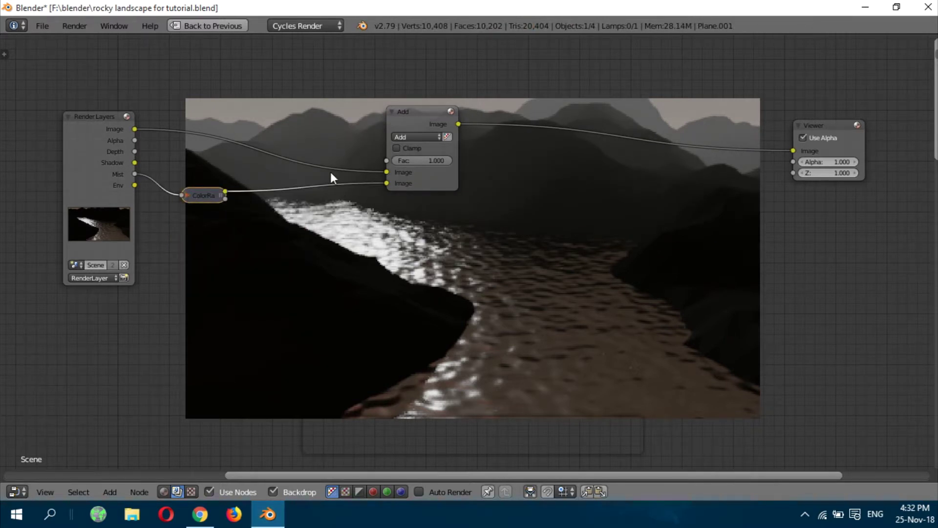
Step: Duplicate the Add node and link the original's Image output and the Depth pass to the copy's two Image inputs
scroll(401, 432, down, 2)
click(446, 225)
key(shift+d)
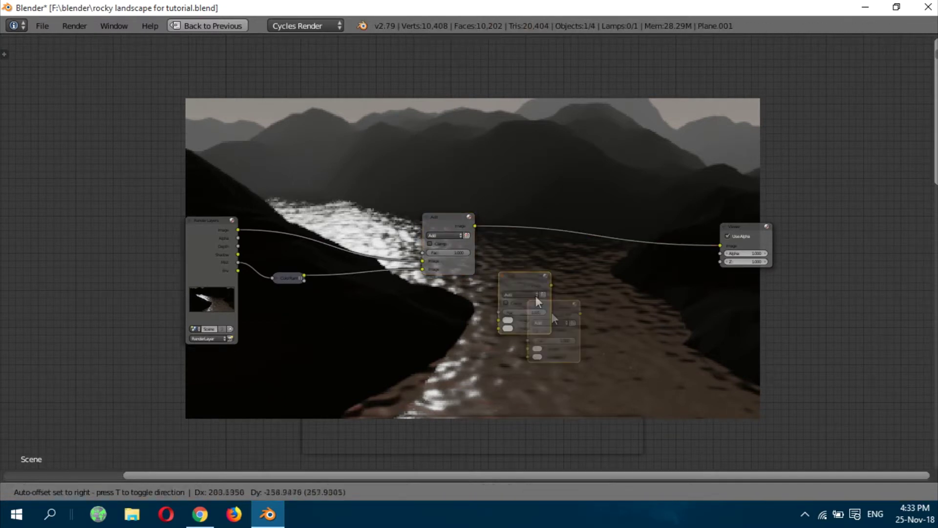
click(538, 288)
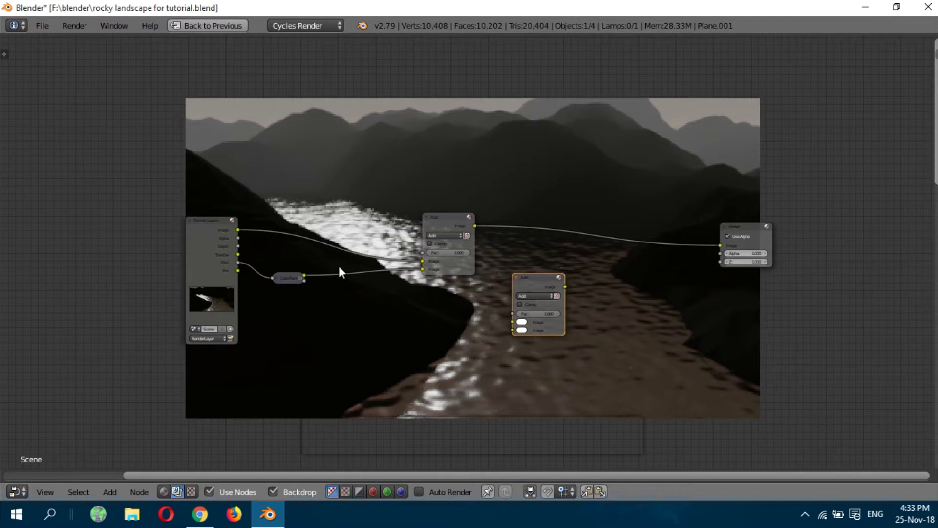
drag(475, 225, 512, 322)
drag(238, 246, 512, 329)
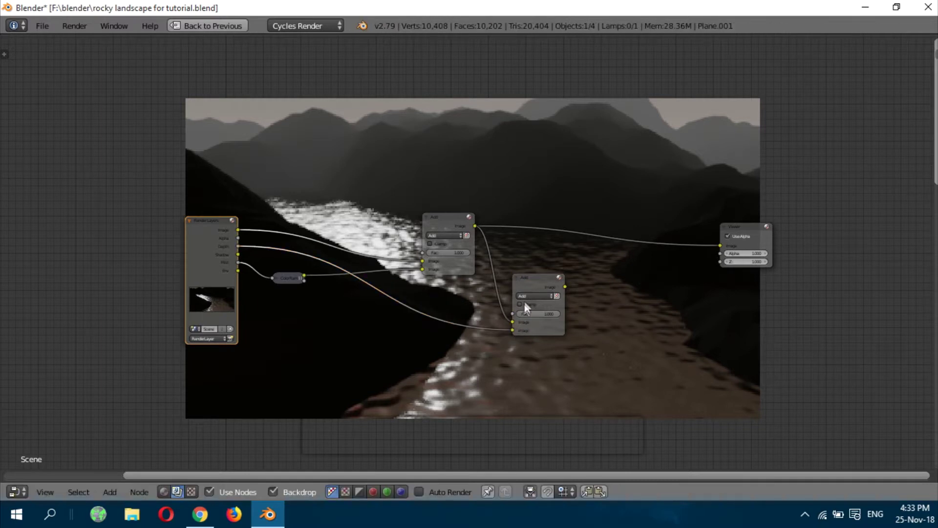
Step: Switch the duplicated node to Multiply, link its output to the Viewer's Image input, and place it beside the Add node
click(529, 293)
click(537, 271)
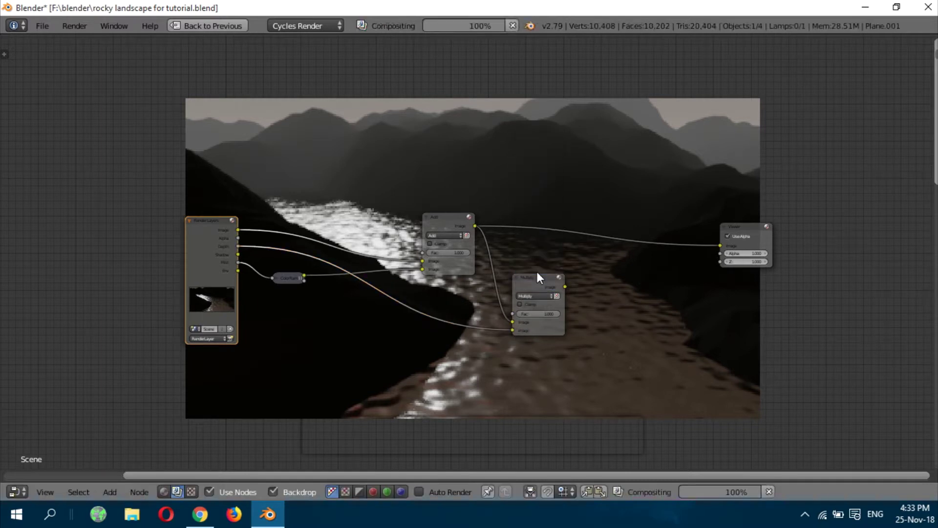
drag(533, 284, 721, 245)
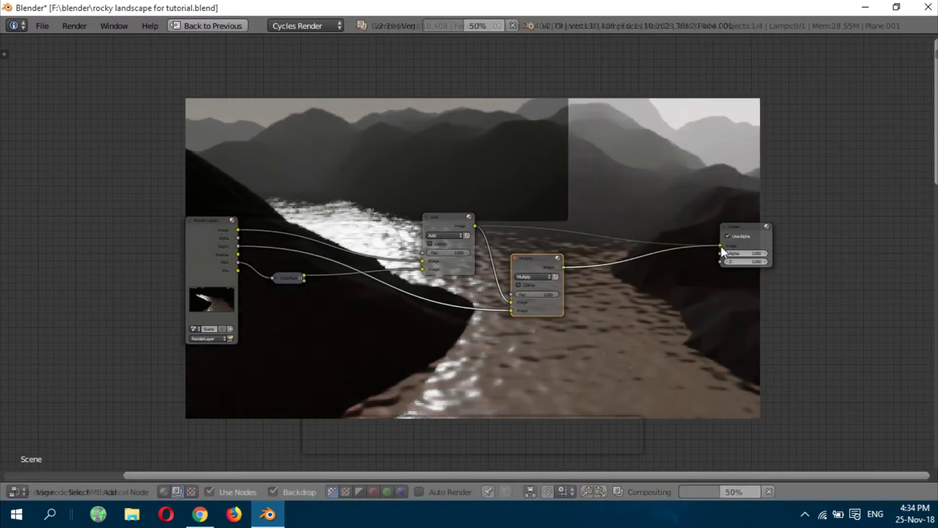
drag(537, 260, 528, 211)
Step: Duplicate the Multiply node before the Viewer, link the Shadow pass to the copy's second Image input, and set its Fac to 0.627
key(shift+d)
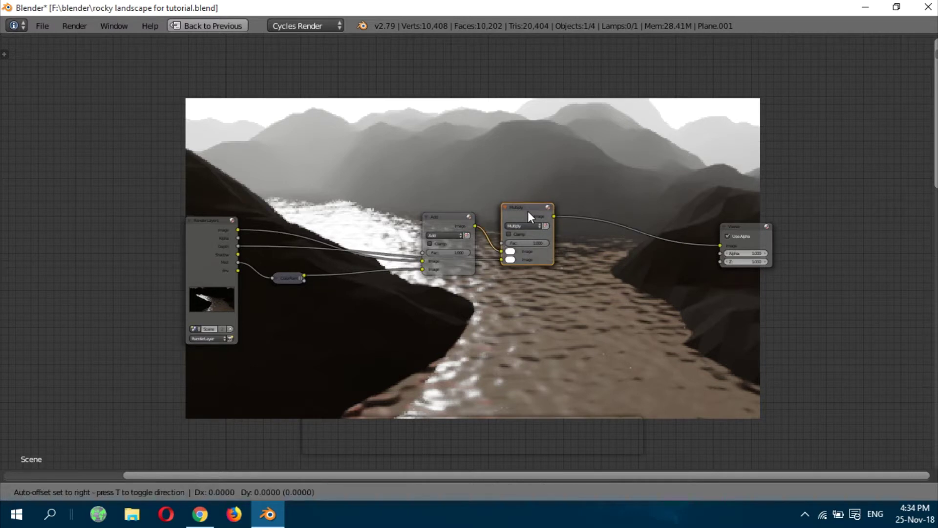
click(623, 228)
drag(623, 228, 614, 260)
middle_drag(221, 257, 254, 228)
drag(238, 220, 594, 268)
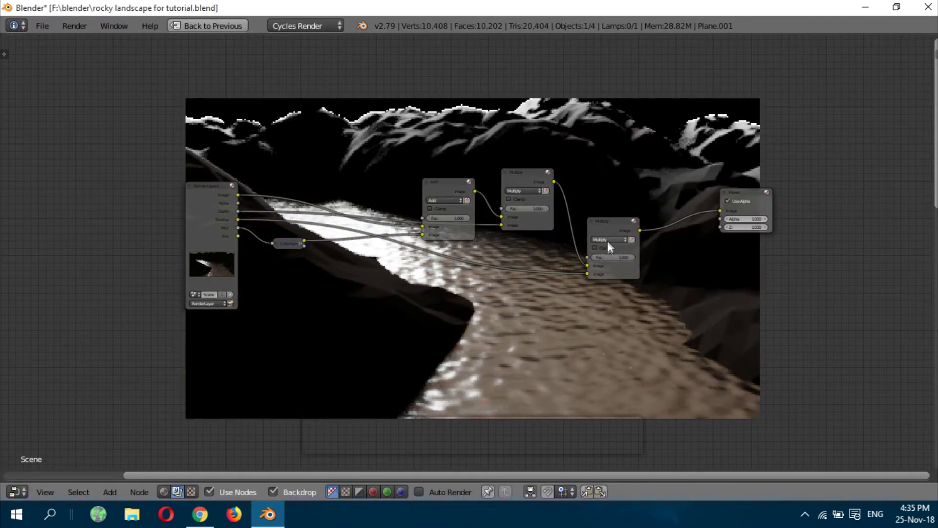
click(622, 258)
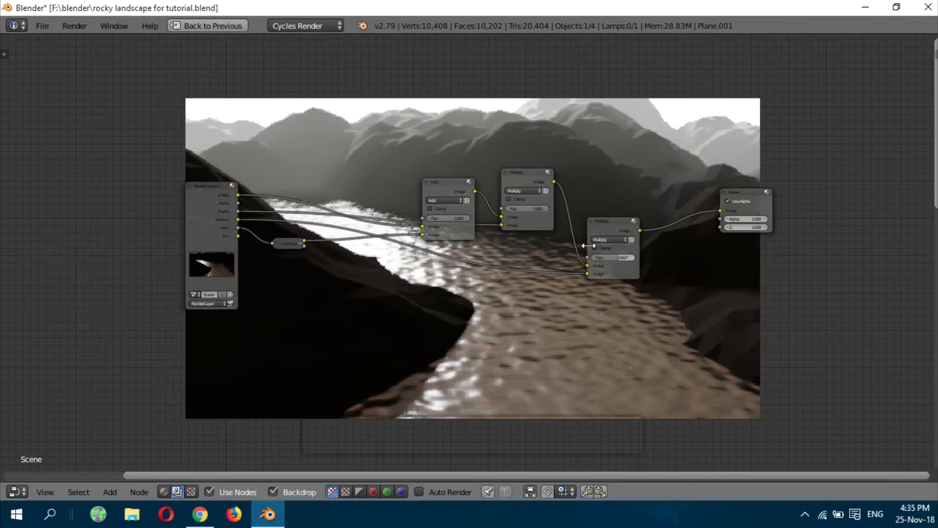
Step: Insert a Color Balance node between the second Multiply node and the Viewer
scroll(588, 246, up, 3)
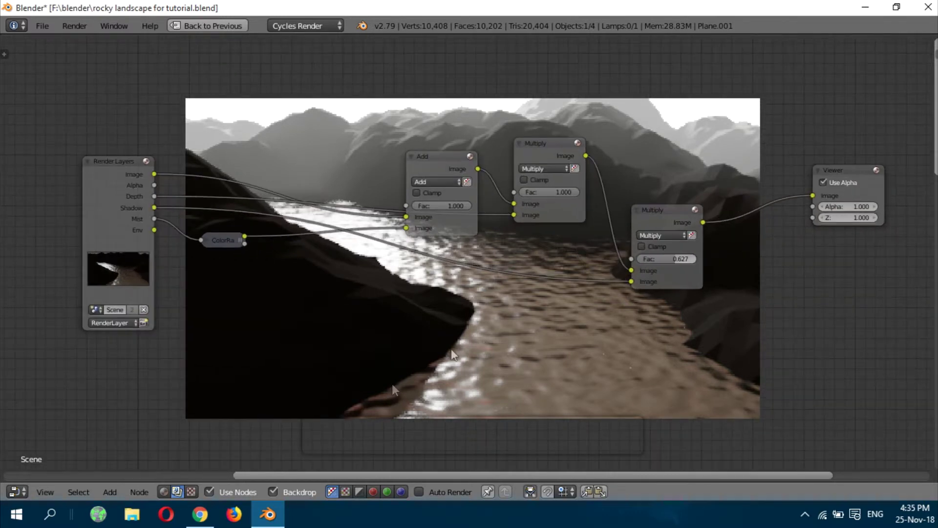
drag(397, 475, 570, 472)
key(shift+a)
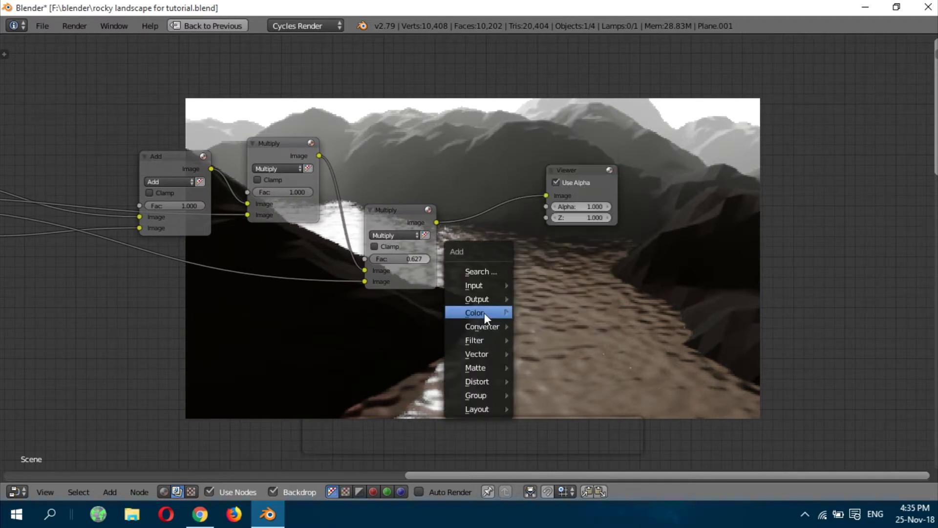
mouse_move(482, 313)
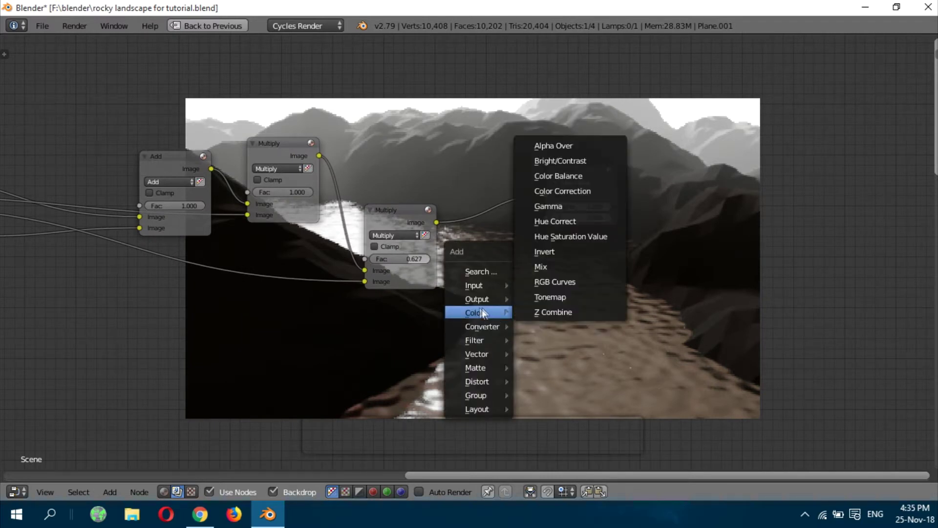
click(559, 180)
click(471, 188)
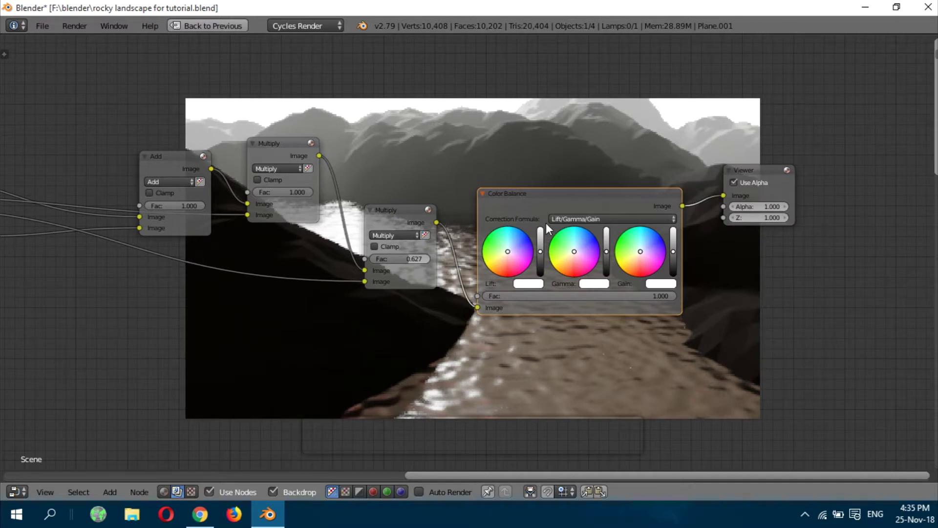
Step: Tint the Color Balance Gain light cyan-blue and its Gamma pale yellow
scroll(546, 223, up, 1)
drag(679, 258, 684, 234)
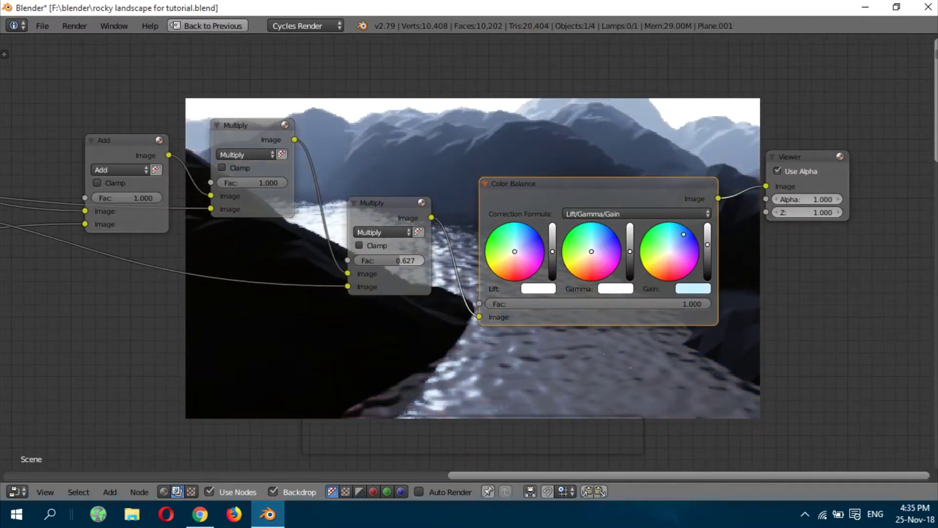
mouse_move(572, 261)
mouse_down()
mouse_move(579, 257)
mouse_move(580, 272)
mouse_up()
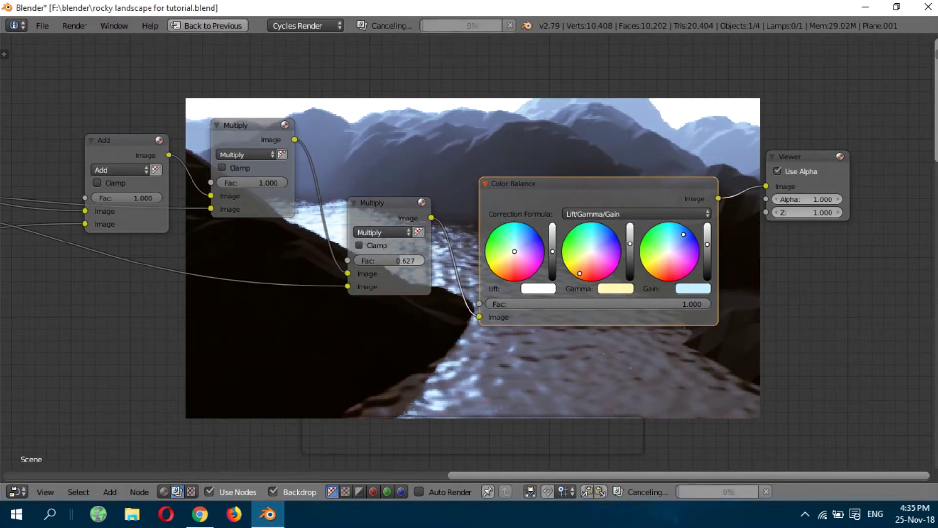
drag(694, 239, 680, 232)
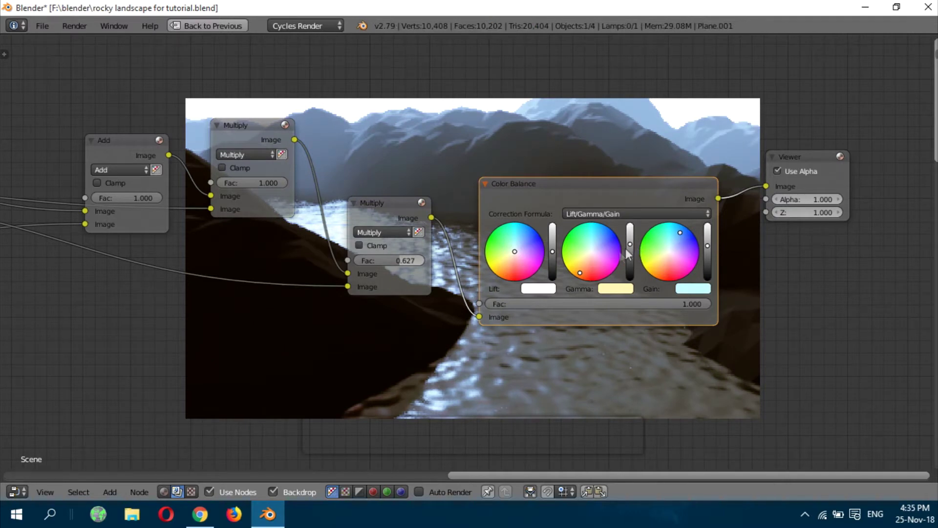
drag(583, 260, 583, 264)
Step: Move the Viewer away from the Color Balance node and insert a Tonemap node between them
drag(601, 474, 822, 448)
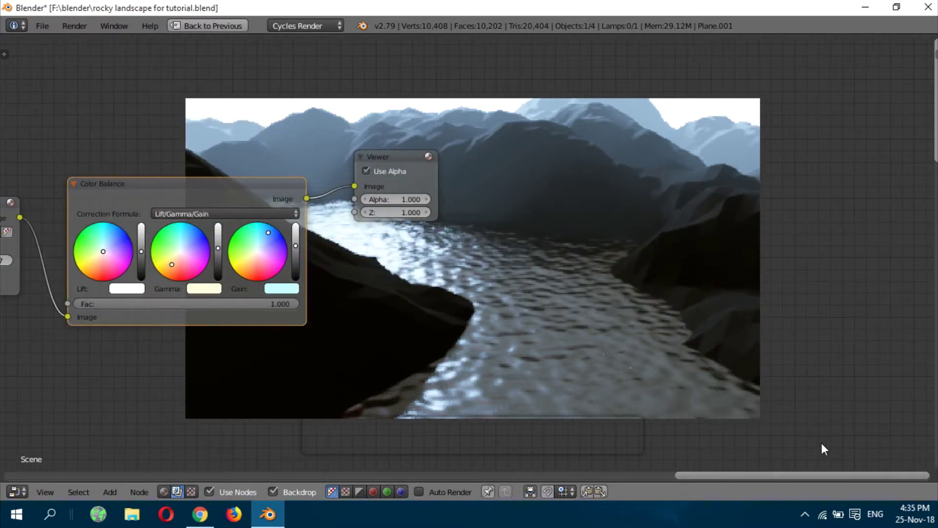
drag(421, 155, 635, 152)
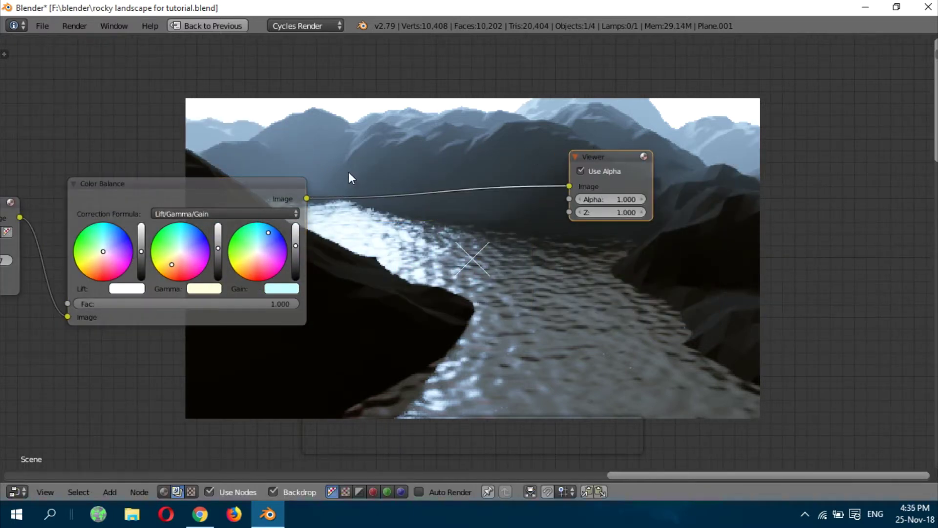
key(shift+a)
mouse_move(347, 173)
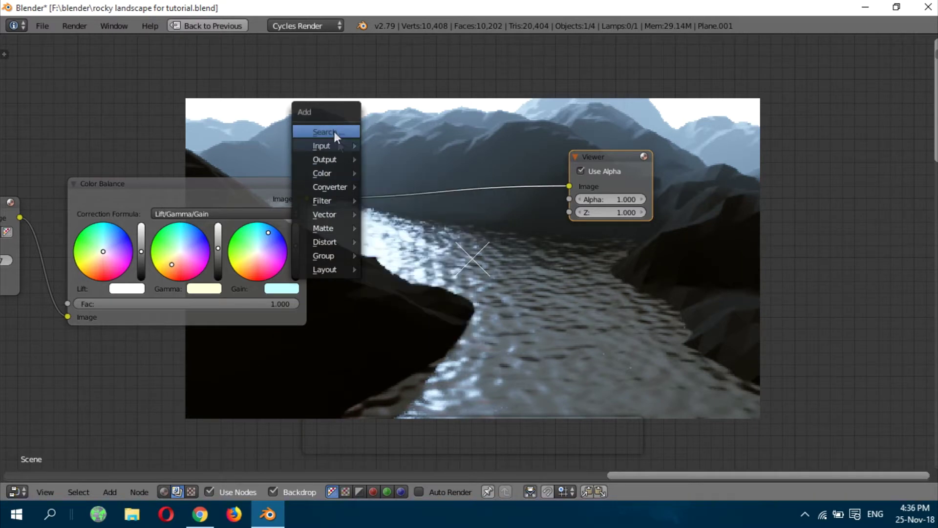
click(333, 128)
text(tone)
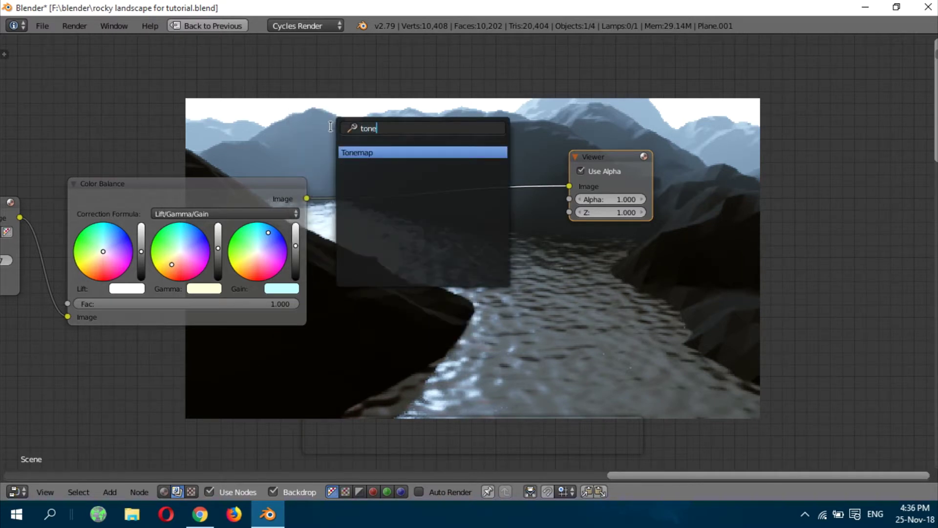
key(Return)
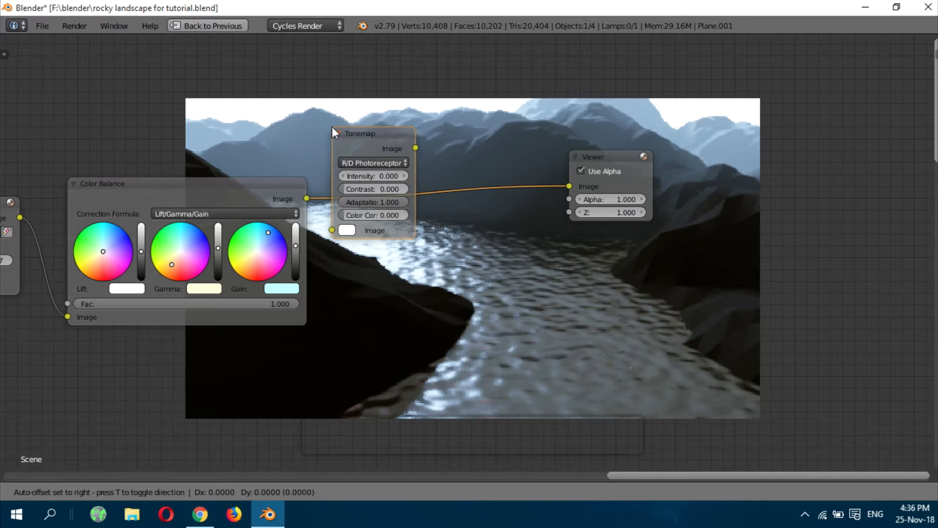
click(340, 131)
Step: Set the Tonemap node to Rh Simple with Key 0.225 and Offset 1.700, and position it above the Color Balance output
click(380, 166)
click(388, 140)
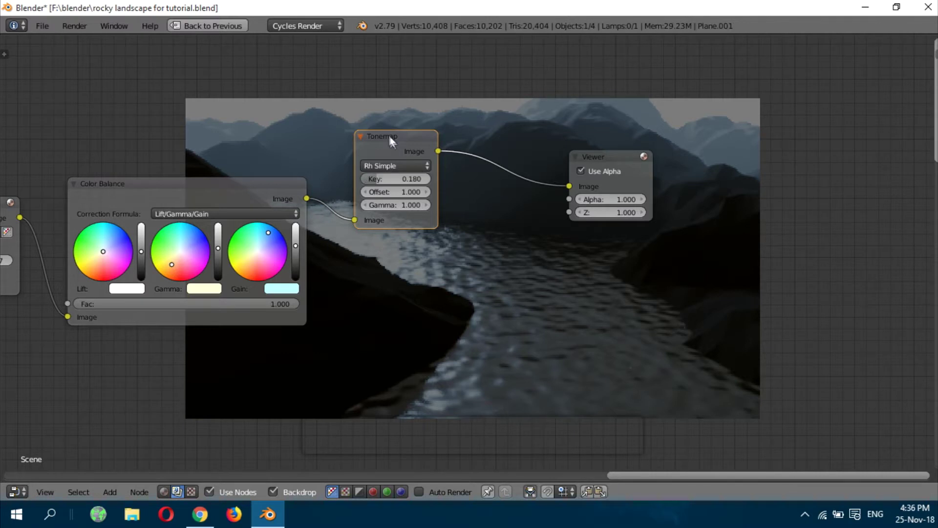
middle_drag(391, 140, 391, 179)
click(395, 223)
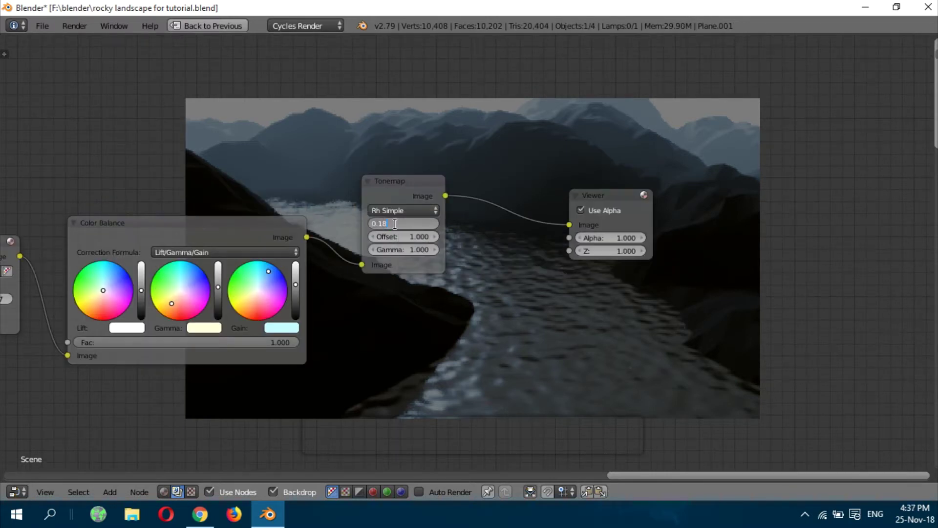
text(0.225)
key(Return)
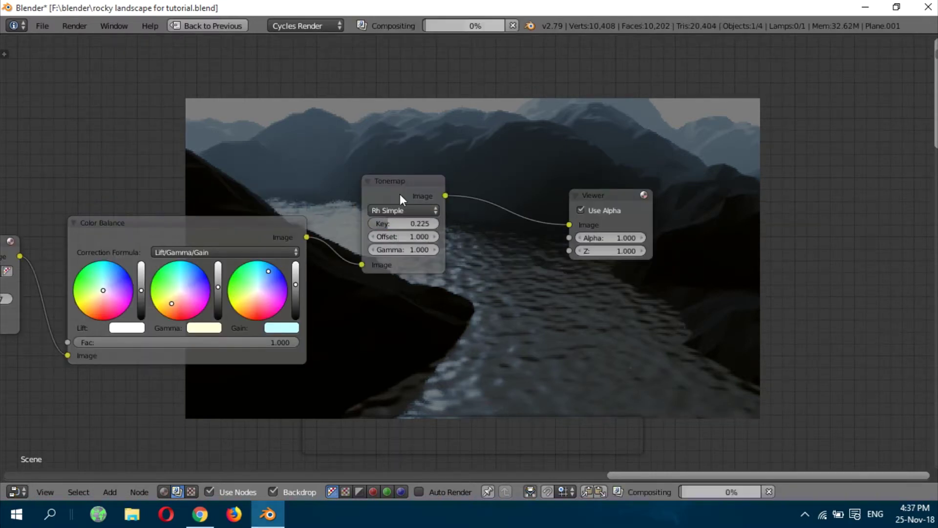
drag(413, 235, 434, 237)
click(433, 237)
click(434, 236)
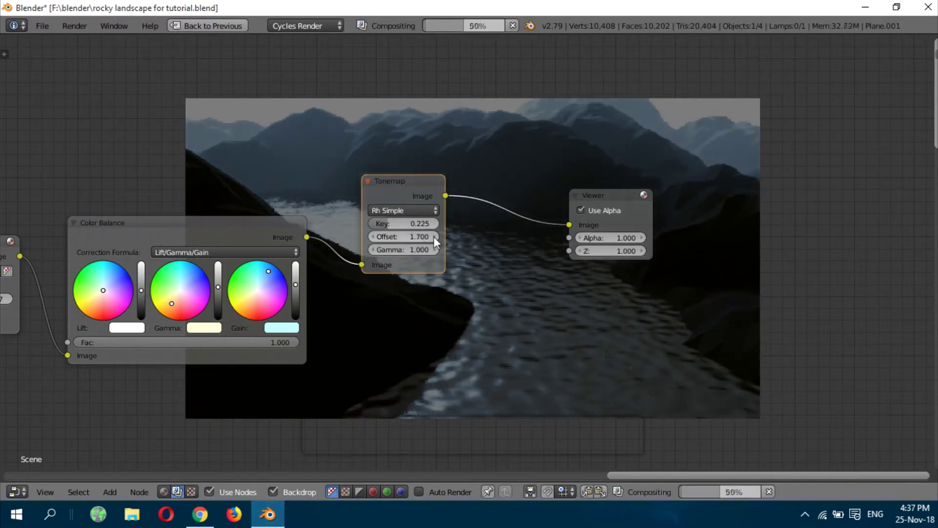
drag(406, 193, 388, 165)
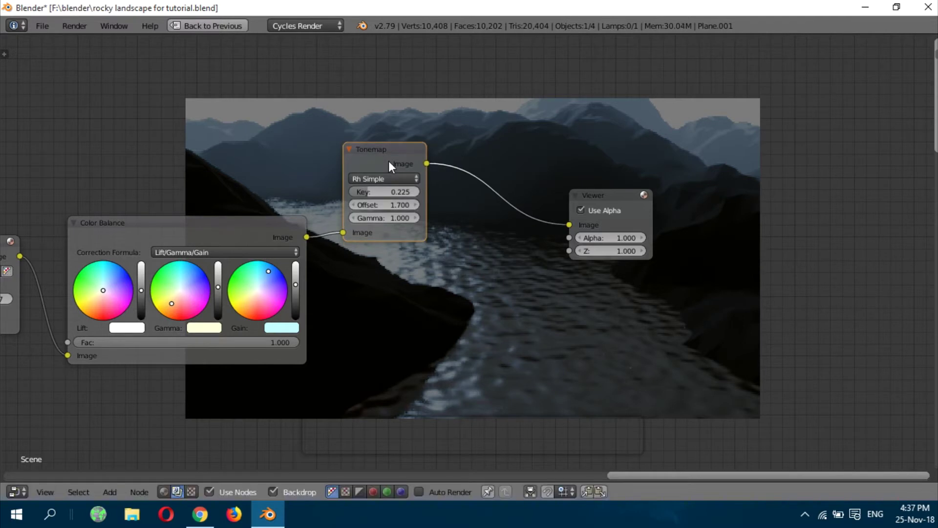
Step: Shift the Color Balance Gain to a paler blue and its Gamma to a stronger yellow
drag(271, 277, 256, 286)
drag(170, 304, 167, 310)
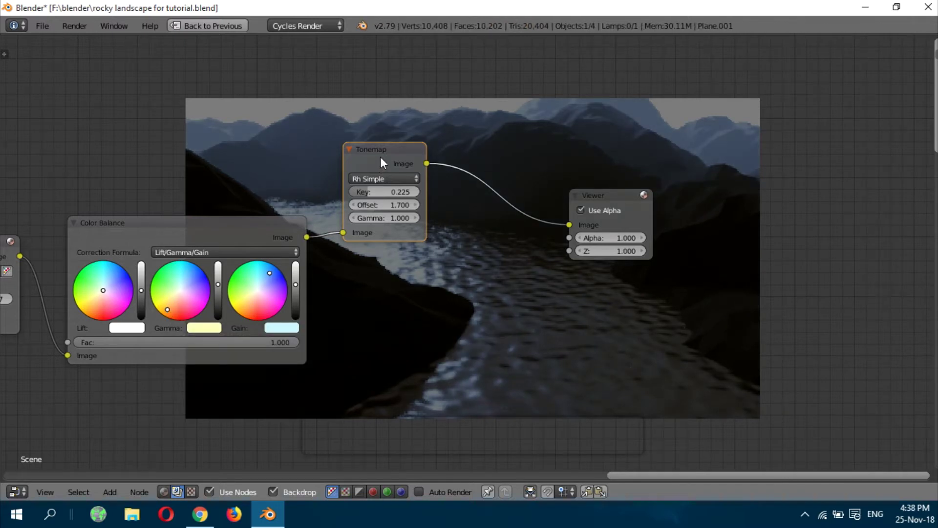
Step: Duplicate the Tonemap node, feed it from Color Balance, and combine both Tonemap outputs in a new Mix node before the Viewer
key(shift+d)
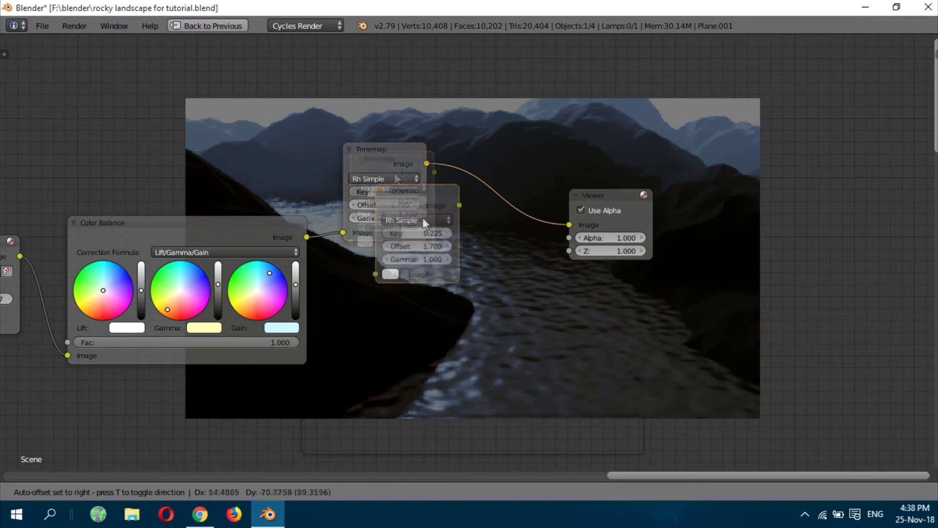
click(413, 267)
key(shift+a)
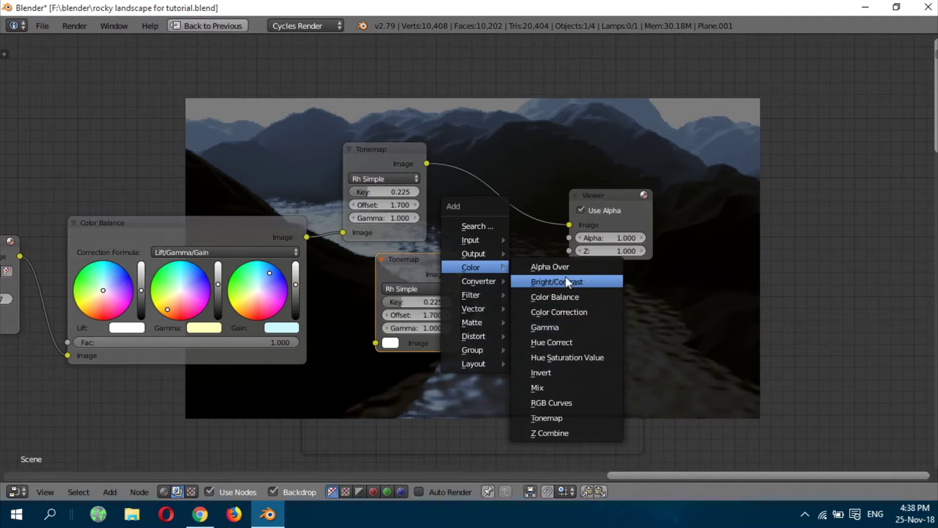
click(549, 387)
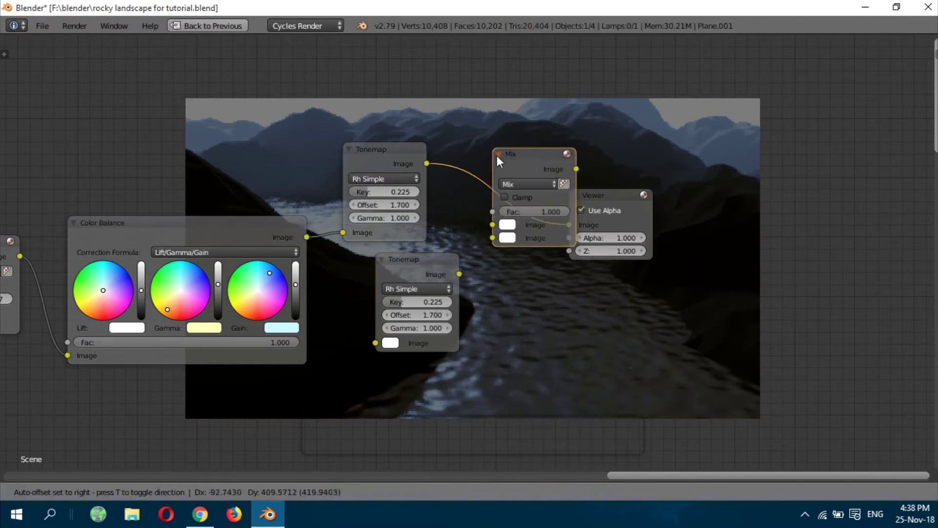
click(506, 193)
drag(461, 277, 502, 275)
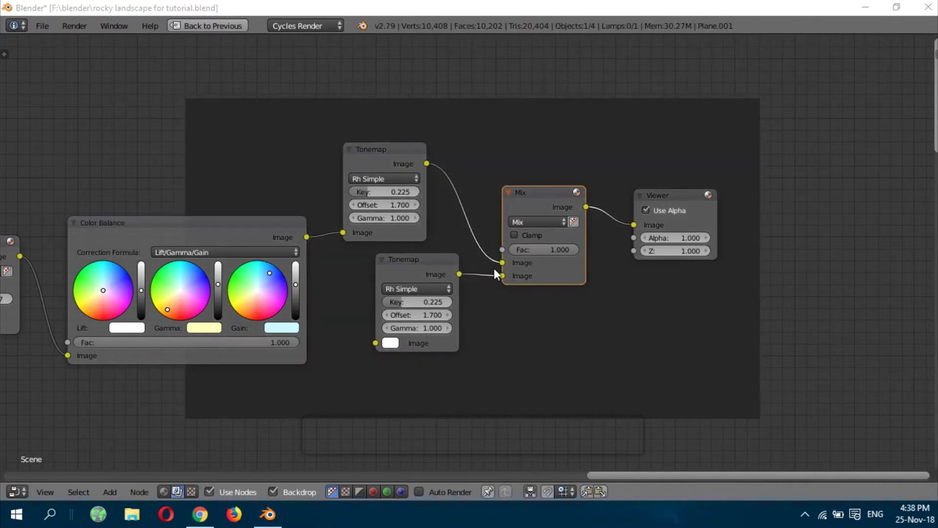
drag(306, 237, 375, 343)
Step: Switch the duplicated Tonemap node to R/D Photoreceptor with Intensity 0, and set the Mix node's blend mode to Add
drag(417, 271, 394, 267)
click(391, 284)
click(393, 272)
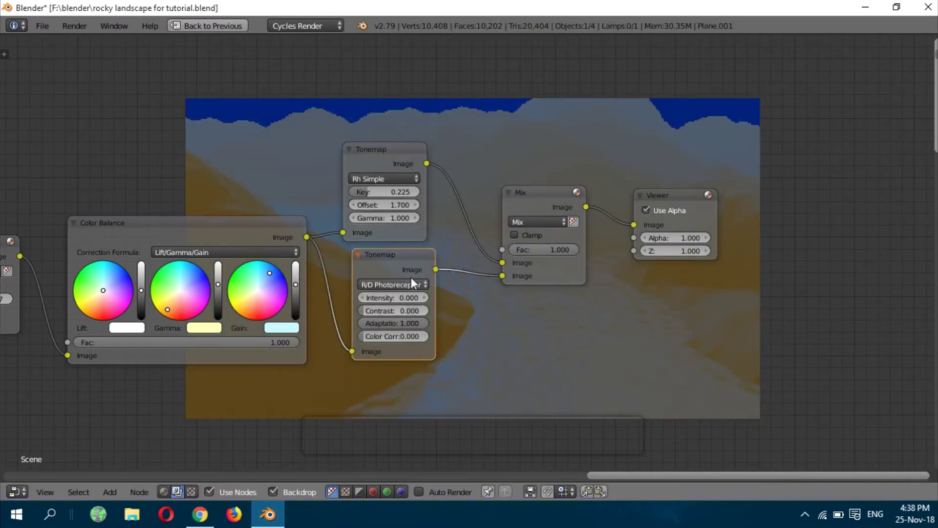
mouse_move(395, 296)
mouse_down()
mouse_move(469, 296)
mouse_move(298, 295)
mouse_move(405, 293)
mouse_up()
click(404, 293)
text(0)
key(Return)
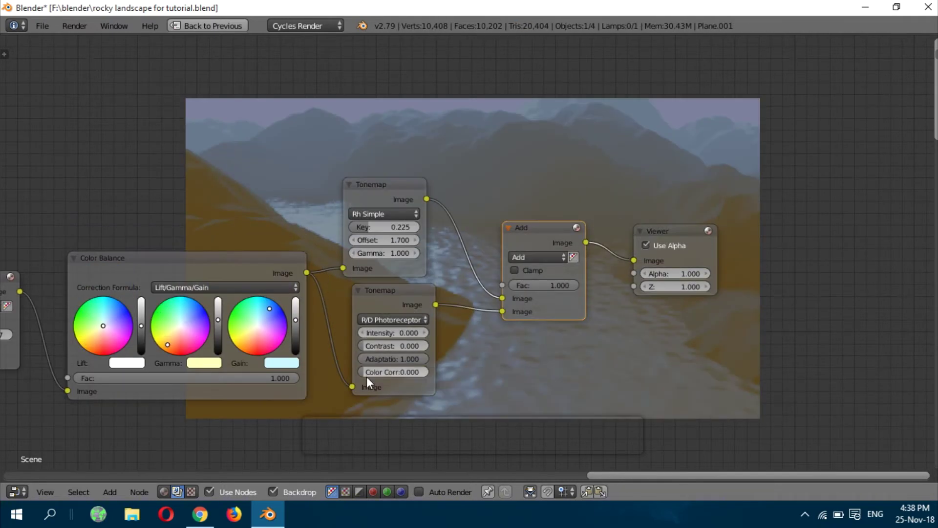
Step: Set the second Tonemap's Color Correction to 1.000, Intensity to 1.600 and Contrast to 0.145, and the Add node's Fac to 0.527
drag(368, 373, 410, 372)
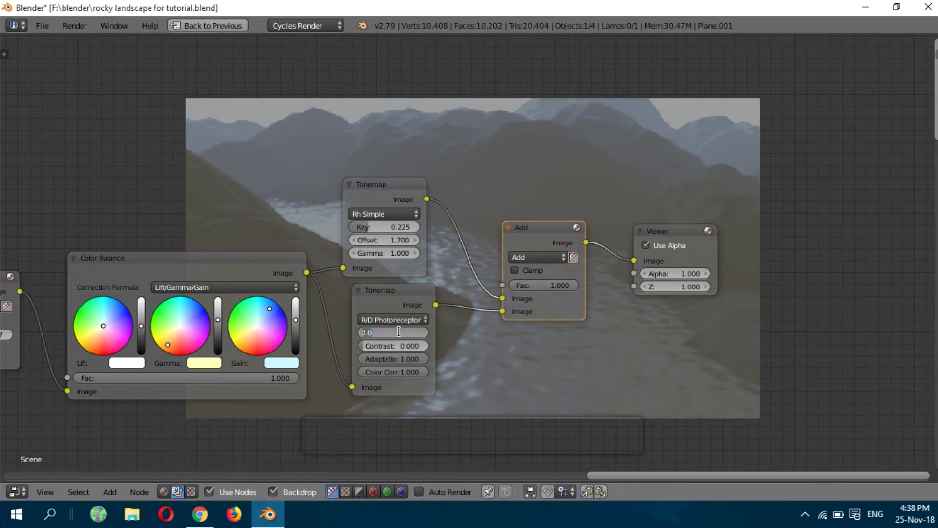
key(Return)
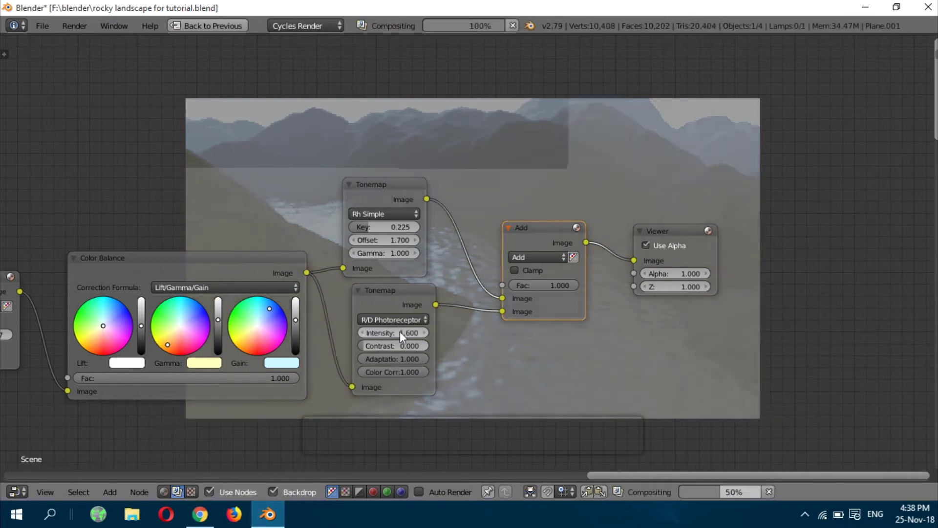
drag(396, 344, 374, 345)
drag(562, 284, 549, 286)
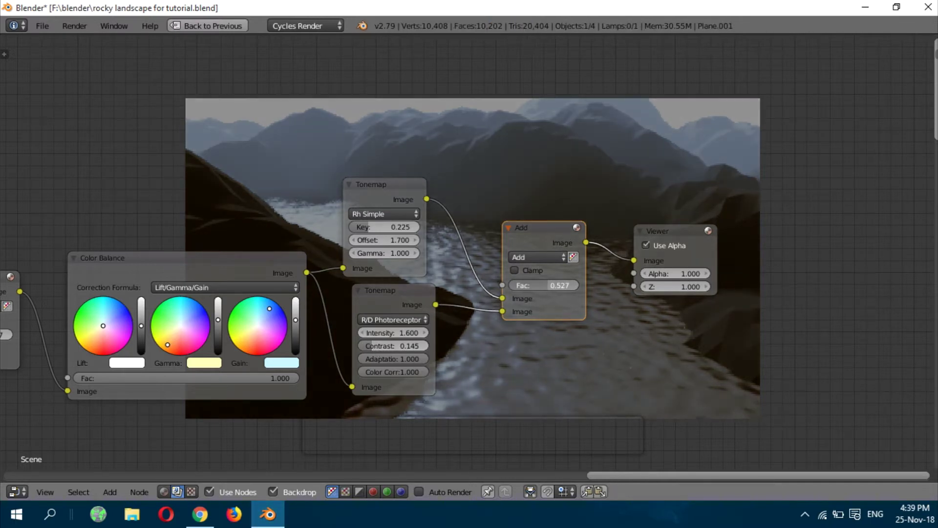
Step: Move the Viewer farther from the Add node and shift the Color Balance Gamma tint toward yellow-green
drag(644, 230, 807, 210)
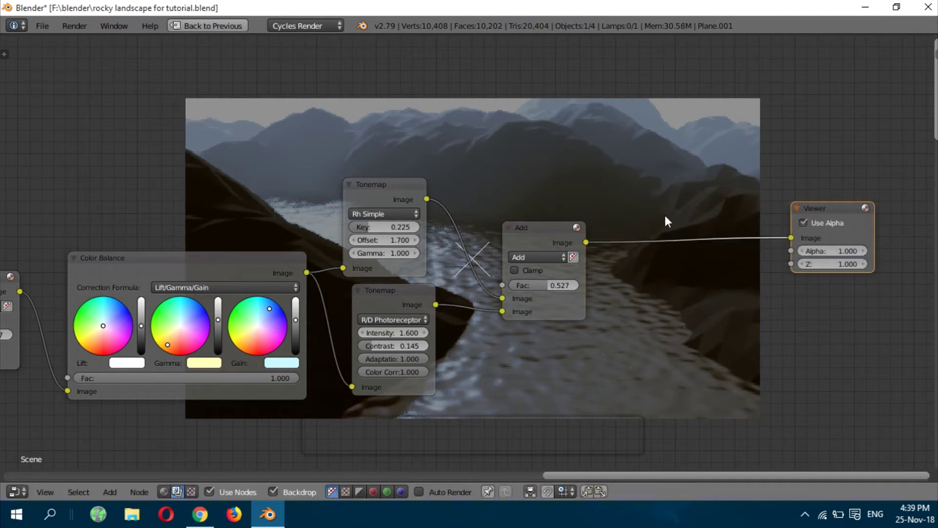
drag(167, 344, 161, 339)
Step: Insert an RGB Curves node between the Add node and the Viewer
key(shift+a)
mouse_move(631, 271)
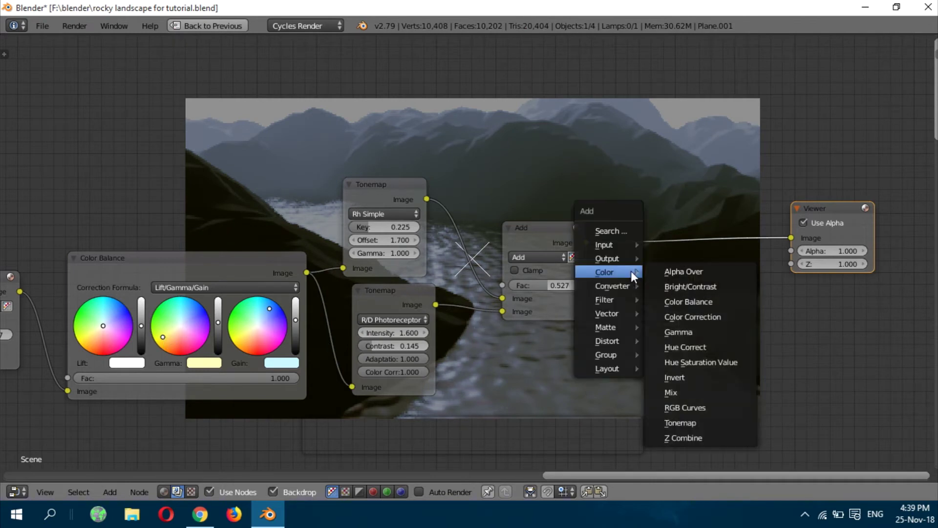
click(684, 407)
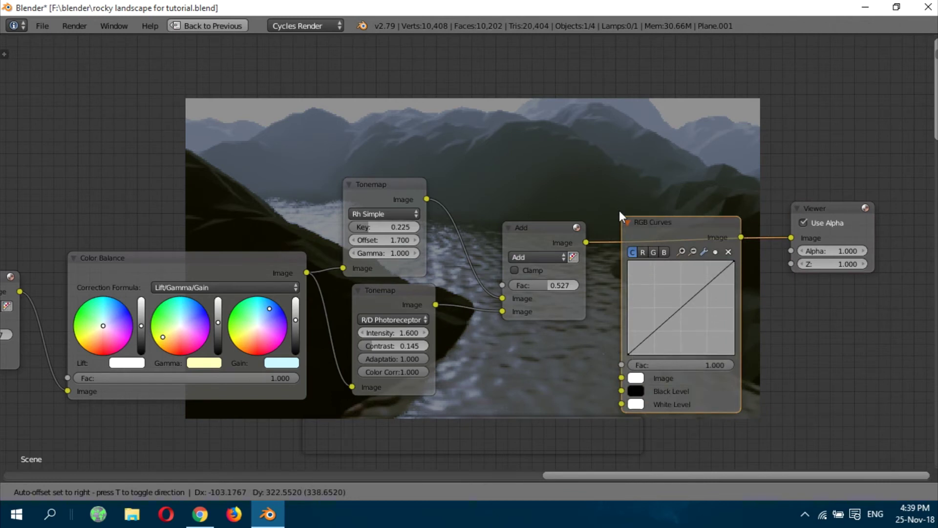
Step: Shape the combined RGB curve into an S by lowering a shadow point and raising a highlight point to X 0.71111, Y 0.70625
click(669, 315)
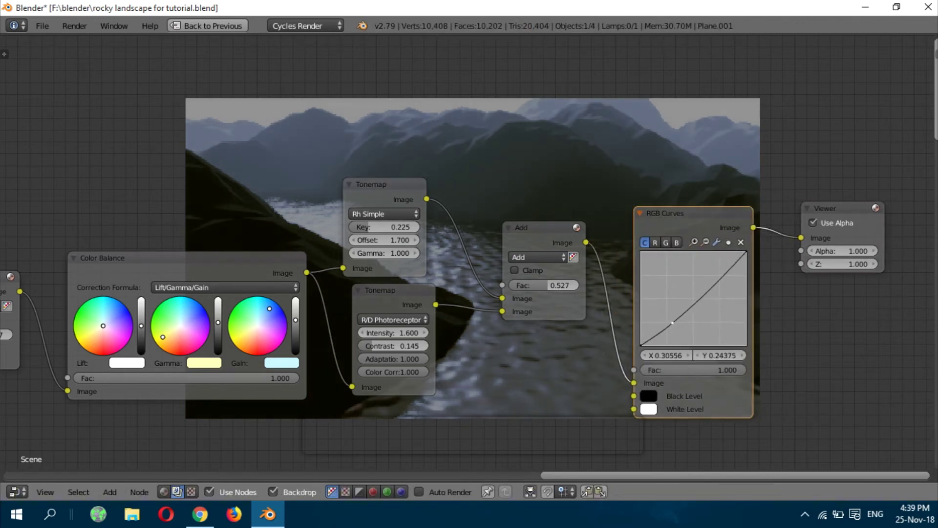
drag(673, 323, 675, 326)
drag(714, 292, 716, 278)
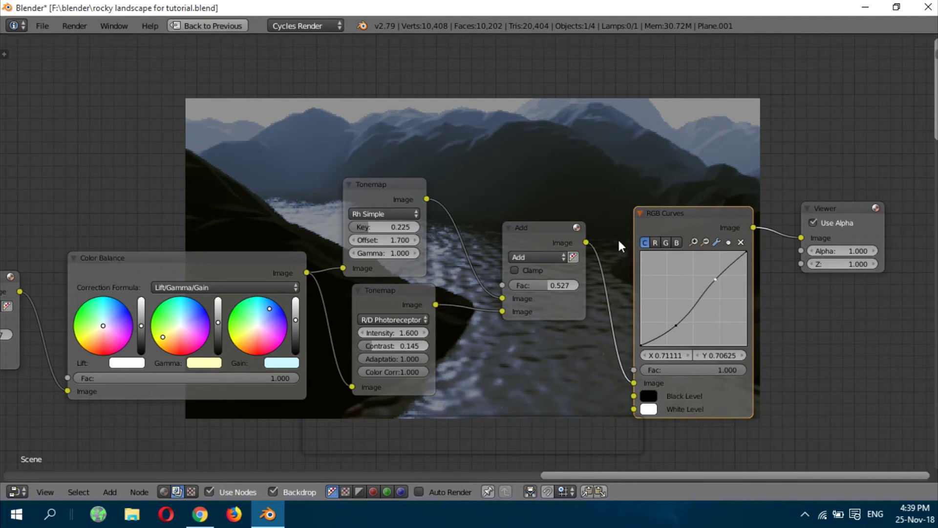
Step: Lower the middle of the RGB Curves node's red curve with a point at X 0.34444, Y 0.28125
click(655, 242)
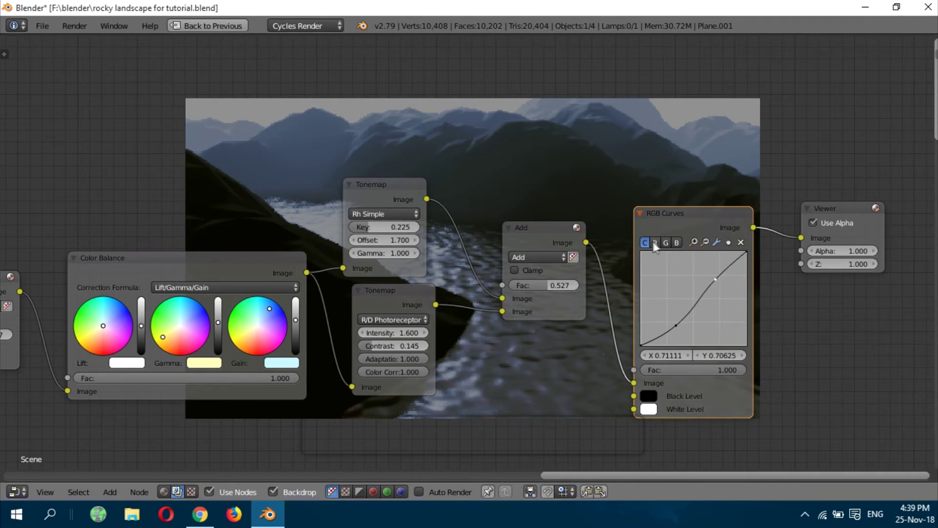
click(670, 318)
drag(668, 317, 677, 319)
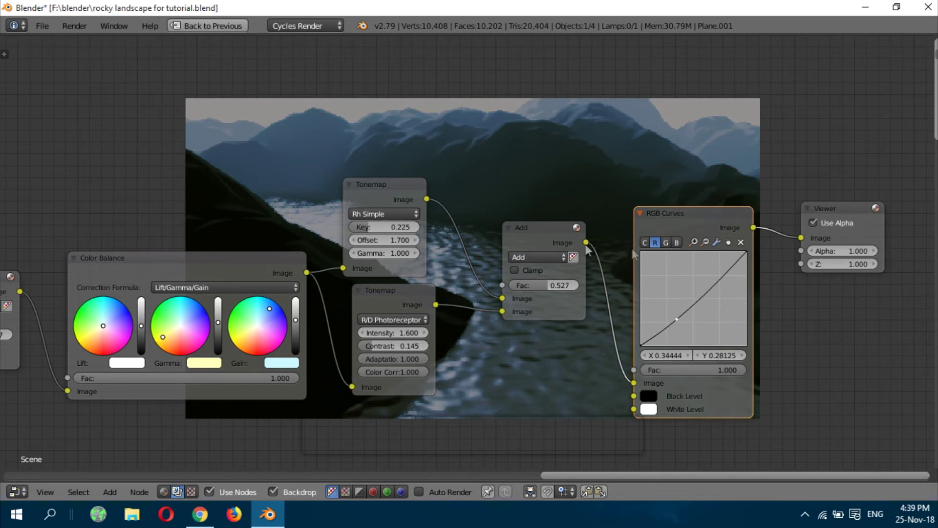
Step: Pull the RGB Curves node's blue curve below the diagonal with a point at X 0.47222, Y 0.25000
click(665, 243)
mouse_move(676, 315)
mouse_down()
mouse_move(674, 323)
mouse_move(665, 314)
mouse_move(691, 322)
mouse_up()
click(676, 243)
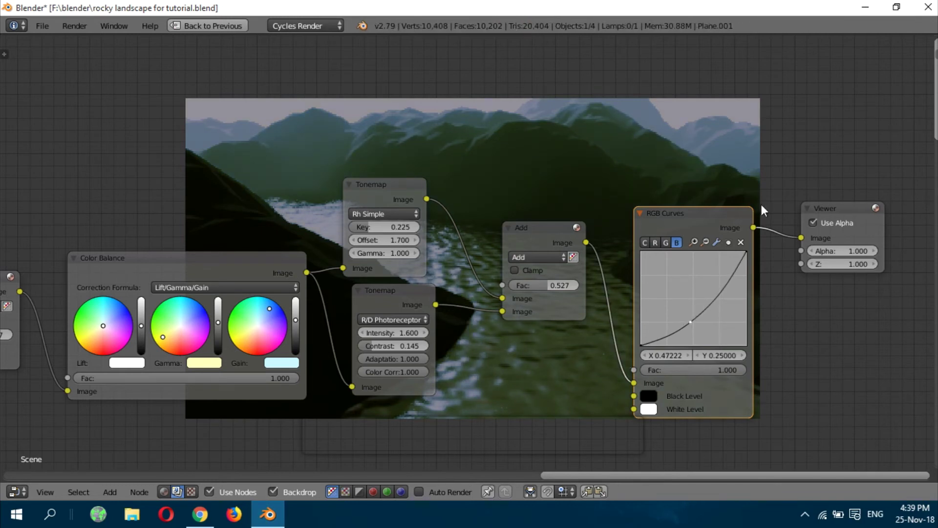
Step: Move the Viewer farther from the RGB Curves node and link the RGB Curves image output to both the Composite and Viewer nodes
drag(830, 202, 900, 196)
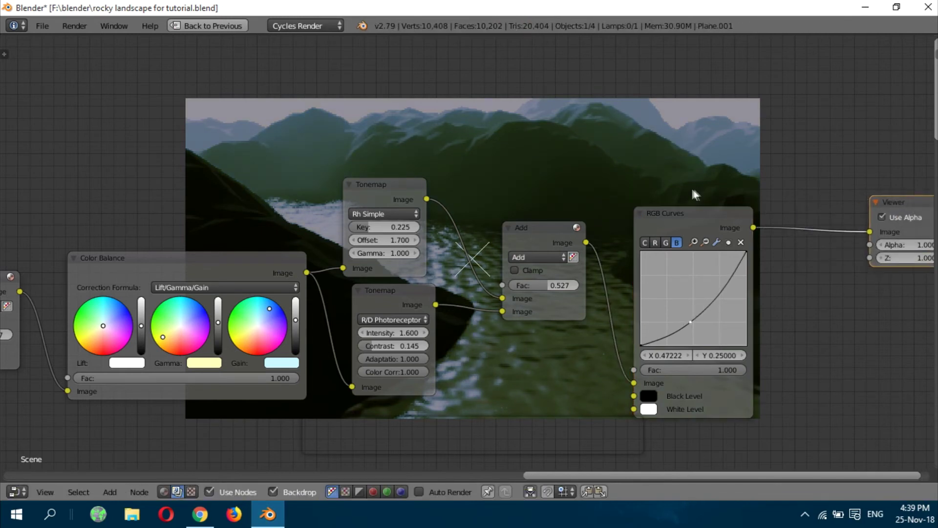
click(645, 240)
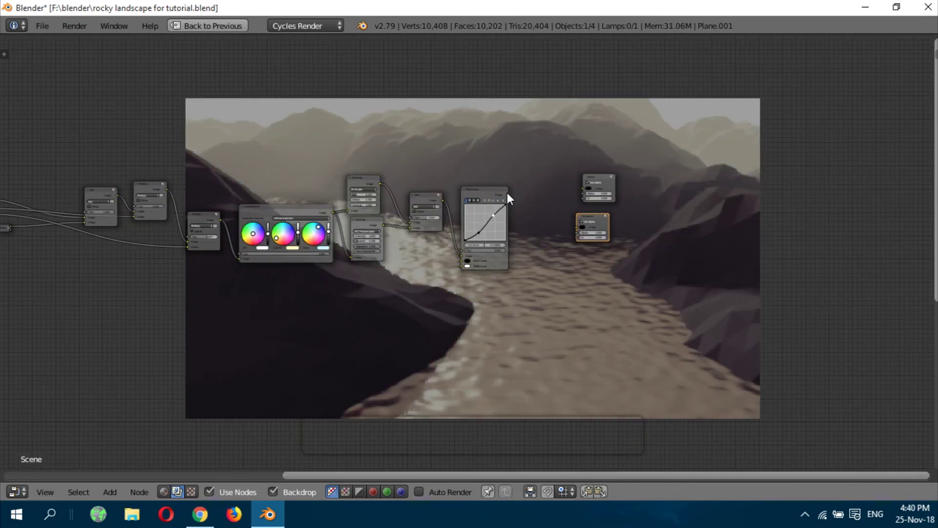
drag(509, 195, 578, 228)
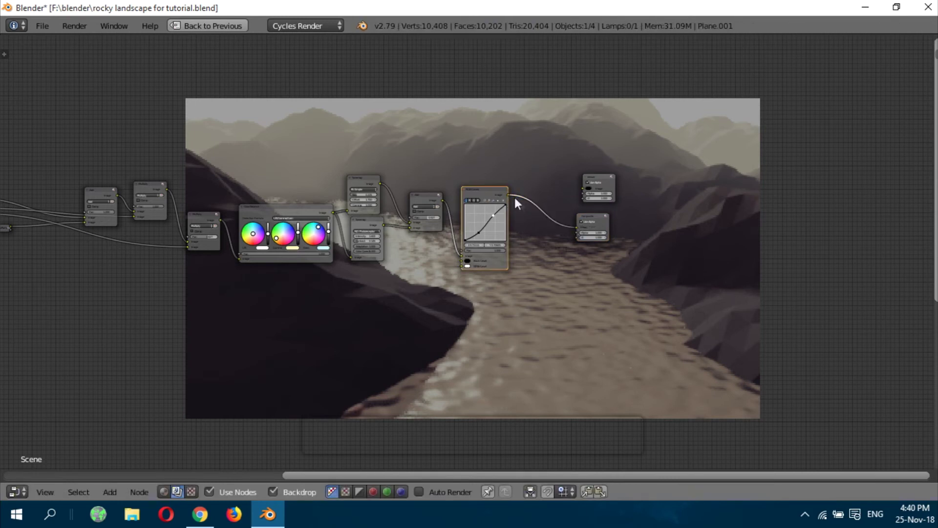
drag(506, 191, 579, 188)
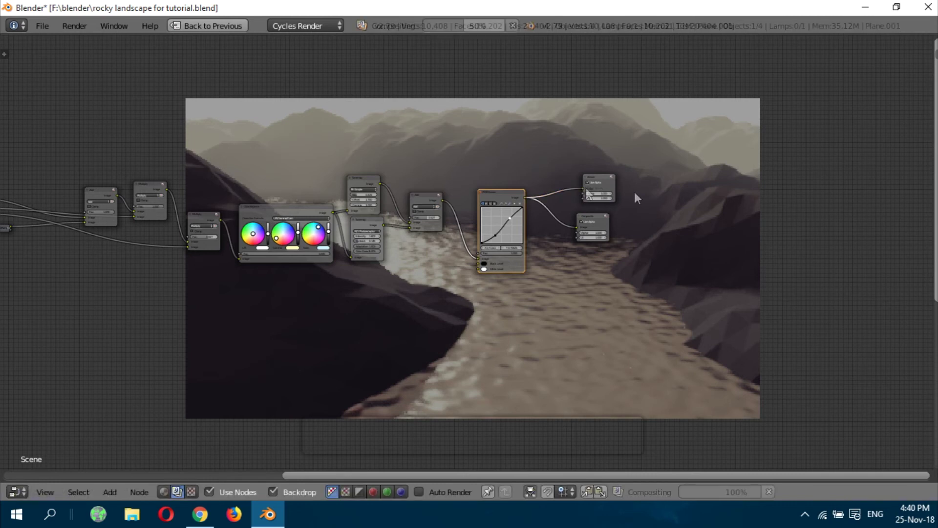
Step: Expand the collapsed ColorRamp node beside the Render Layers node and fine-tune its dark color stop
drag(541, 477, 403, 468)
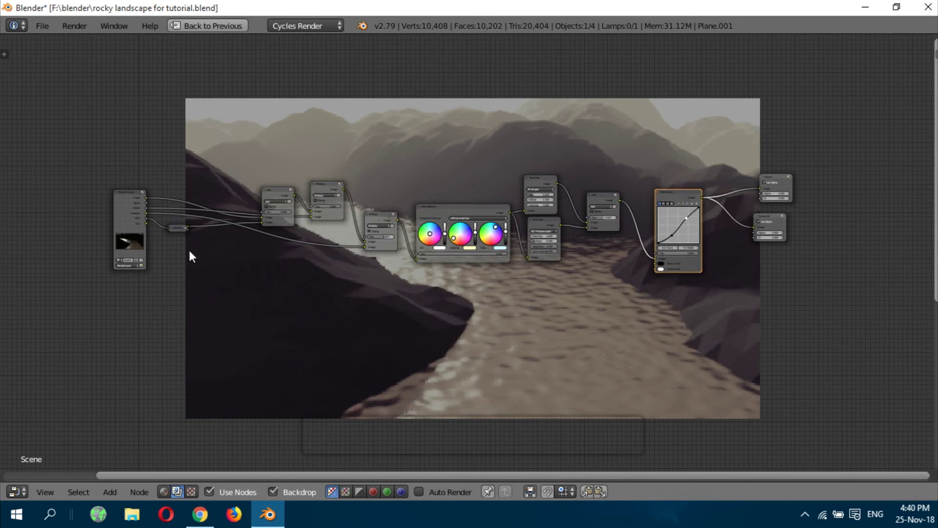
click(171, 227)
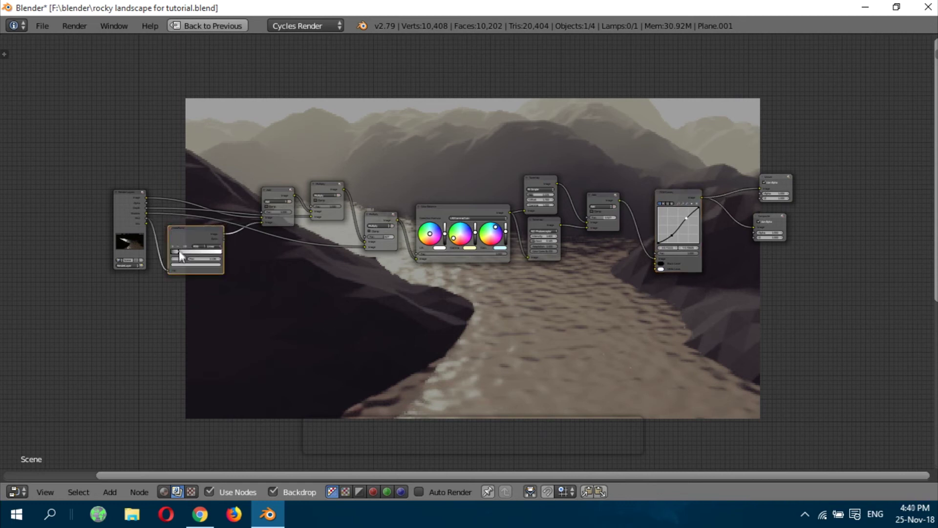
scroll(297, 236, up, 2)
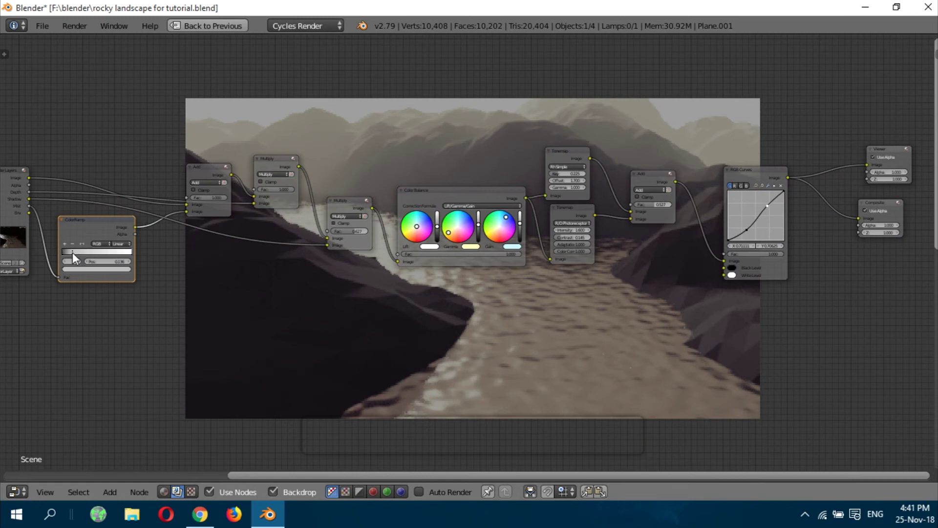
mouse_move(72, 252)
mouse_down()
mouse_move(101, 252)
mouse_move(72, 251)
mouse_up()
Step: Restore the split Compositing layout and set the render resolution percentage to 100%
drag(264, 474, 366, 478)
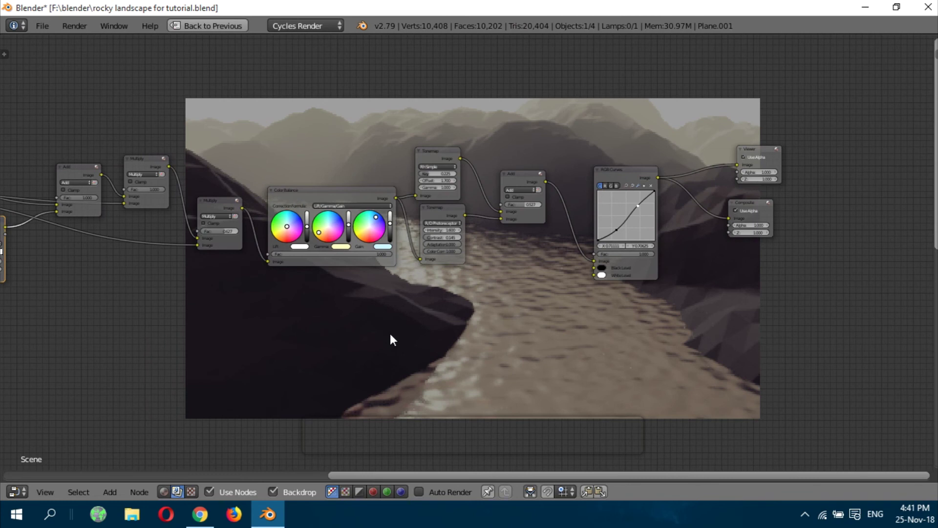
scroll(390, 335, up, 1)
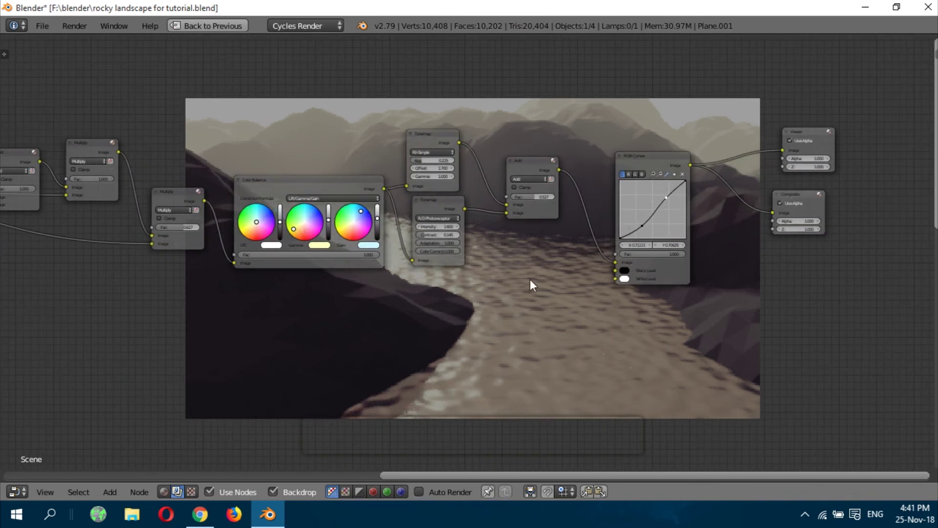
key(ctrl+space)
click(621, 274)
text(100)
key(Return)
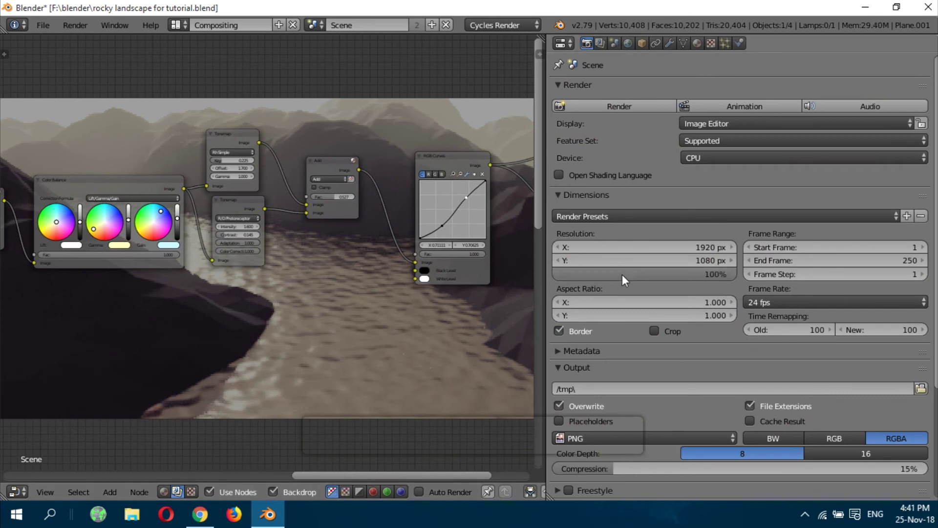